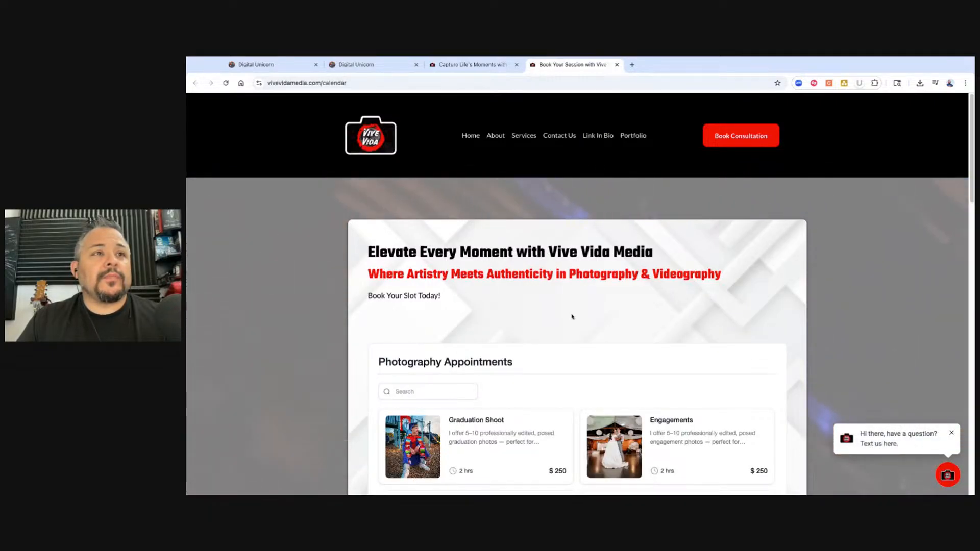
Review the photography appointment services and their prices on the Vive Vida Media booking page
scroll(573, 317, "down", 5)
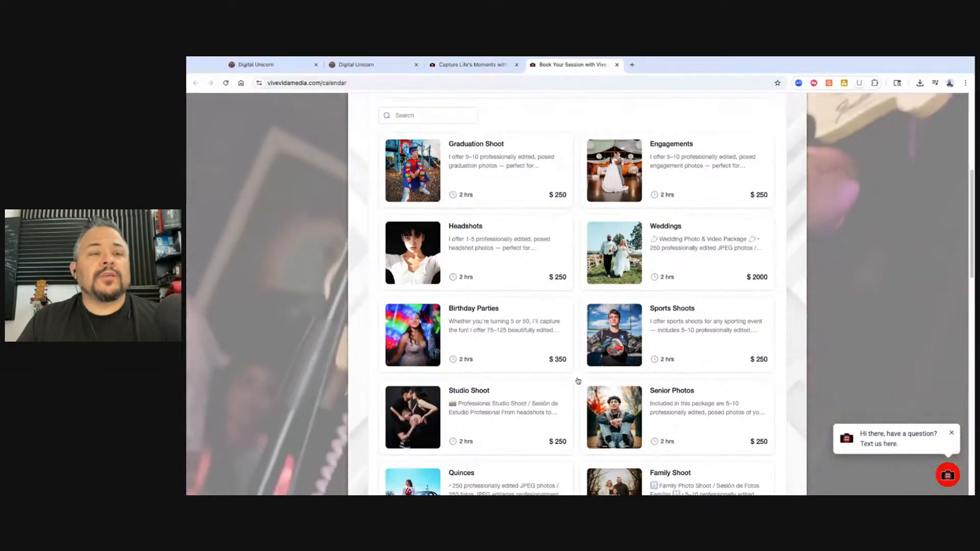
scroll(577, 378, "down", 4)
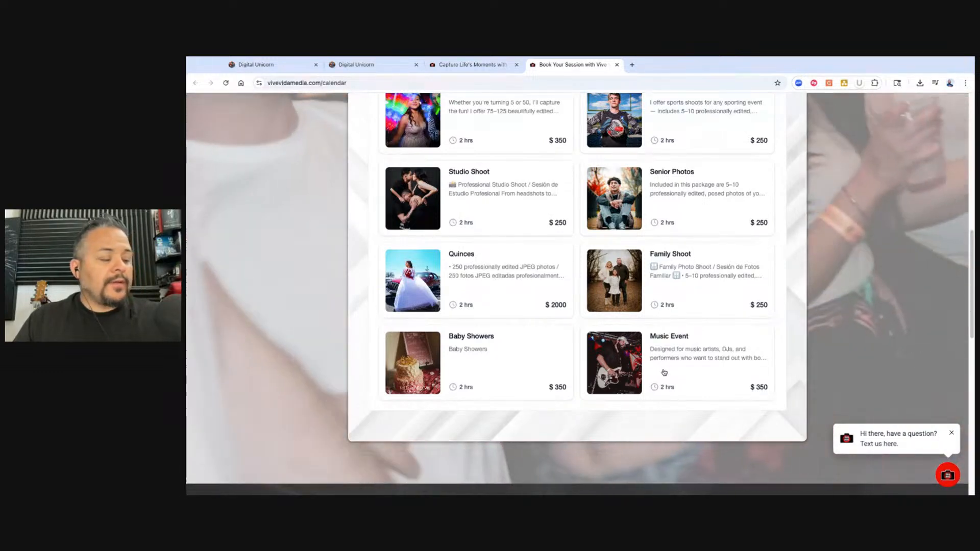
scroll(658, 301, "up", 4)
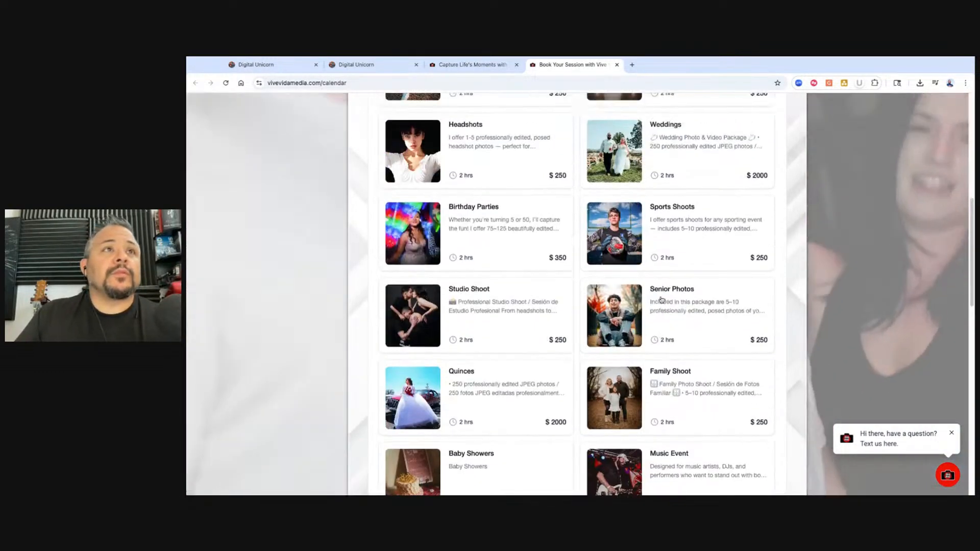
scroll(656, 306, "down", 2)
scroll(657, 308, "up", 5)
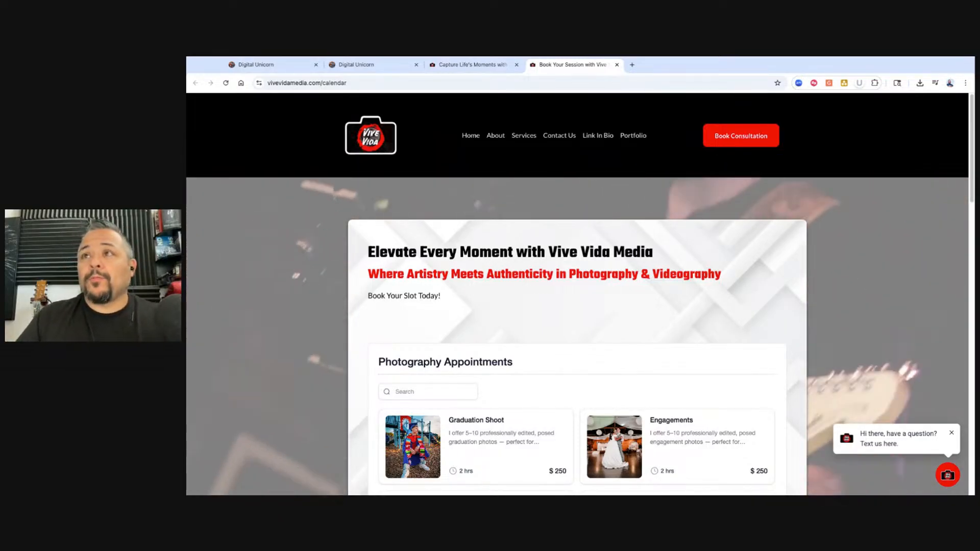
scroll(493, 334, "down", 4)
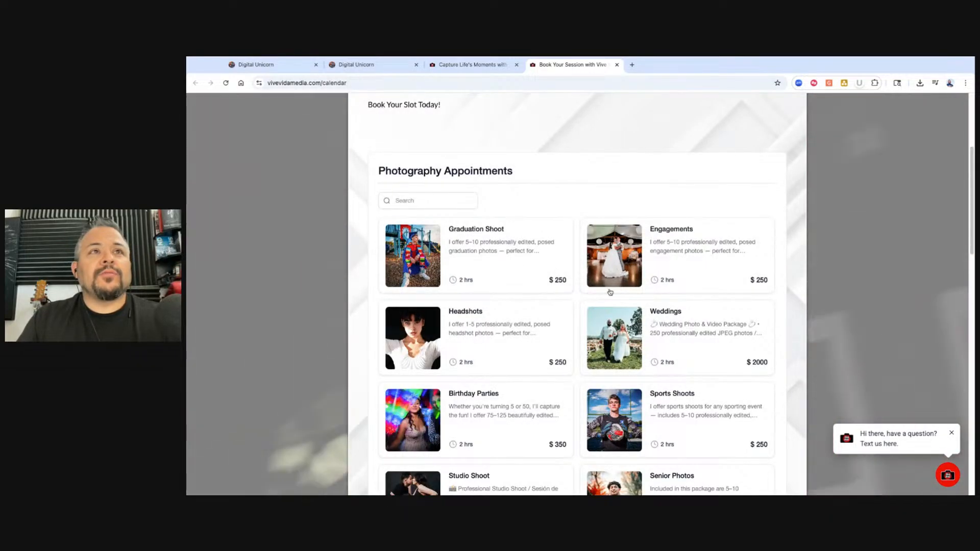
scroll(612, 245, "up", 4)
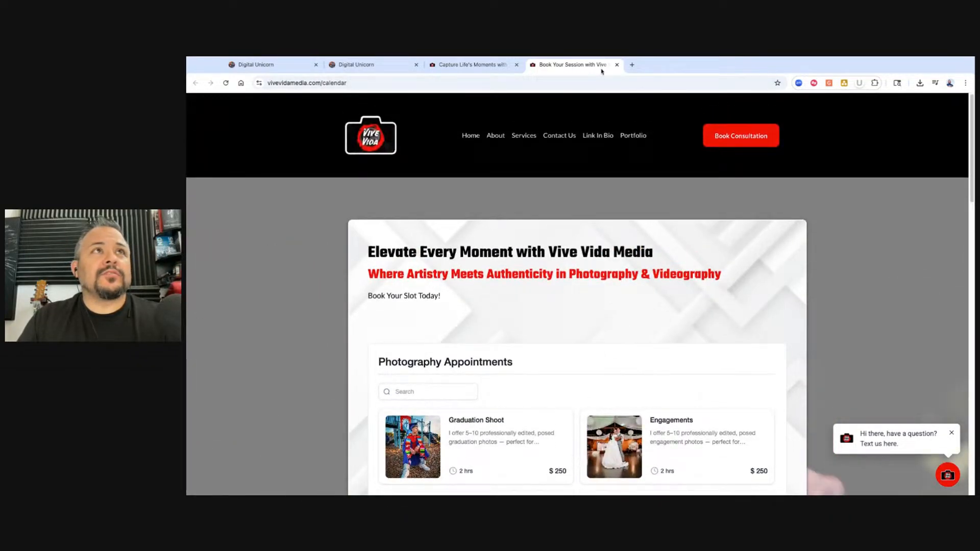
Switch to Digital Unicorn and open the calendar settings to check the connected, linked and conflict calendars
left_click(466, 65)
left_click(357, 65)
left_click(275, 66)
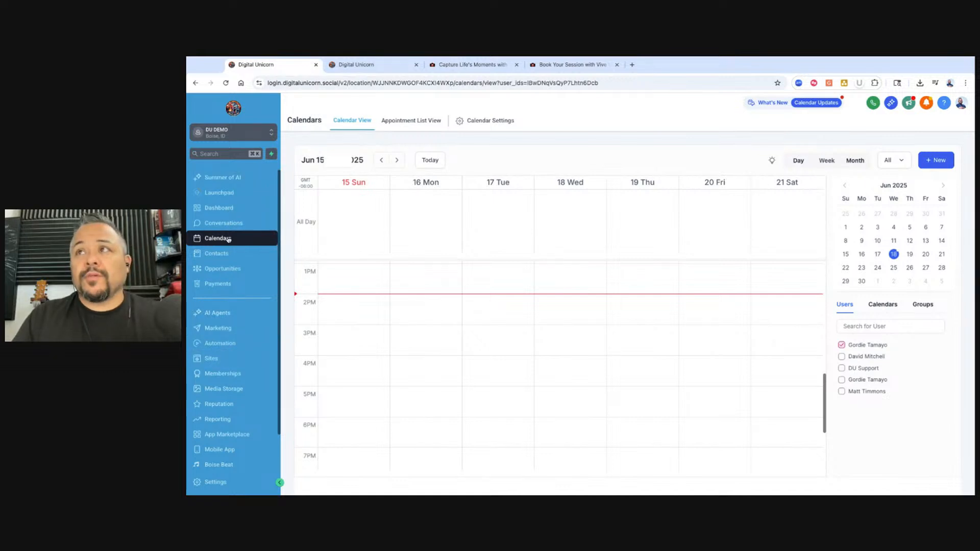
left_click(492, 122)
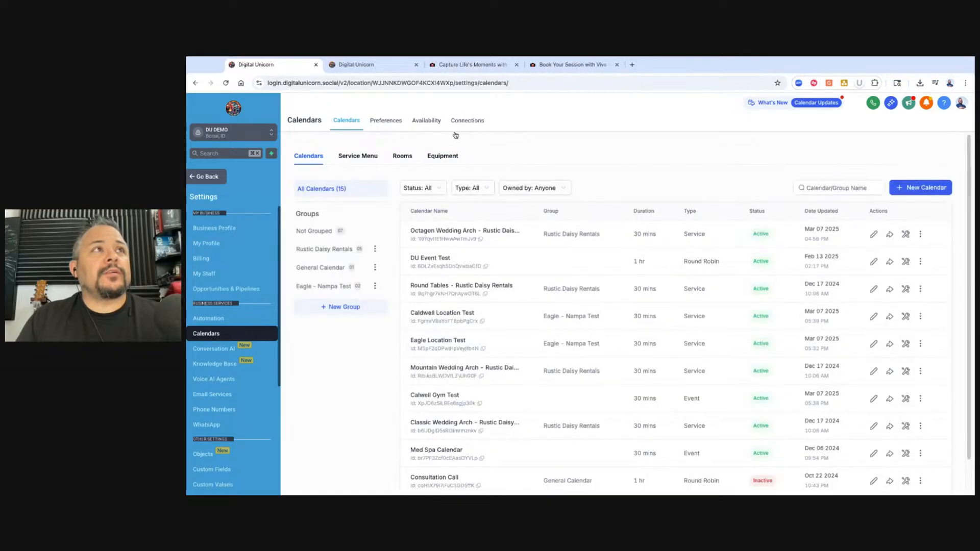
left_click(468, 121)
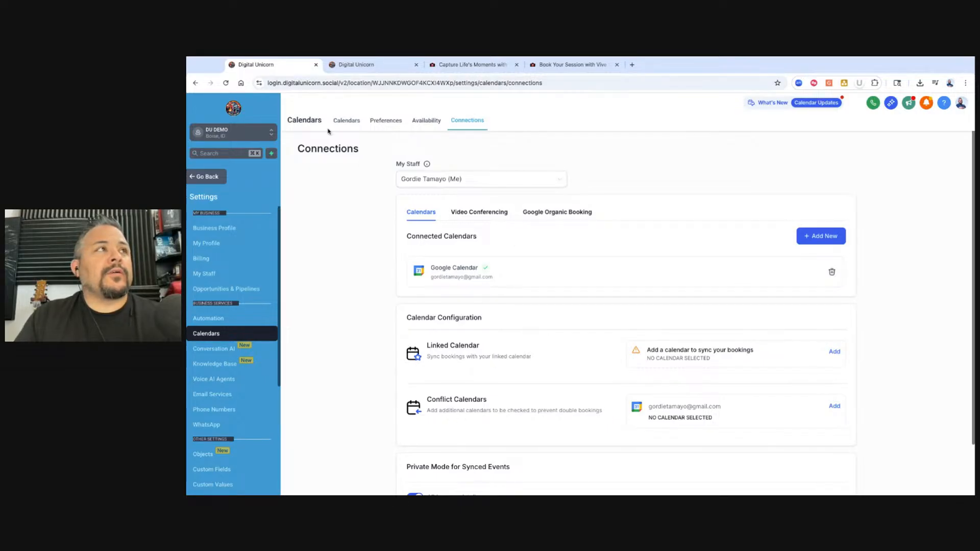
scroll(594, 328, "down", 1)
scroll(598, 325, "up", 1)
Go back to the calendars list and start a new calendar of the Service Booking type
left_click(352, 122)
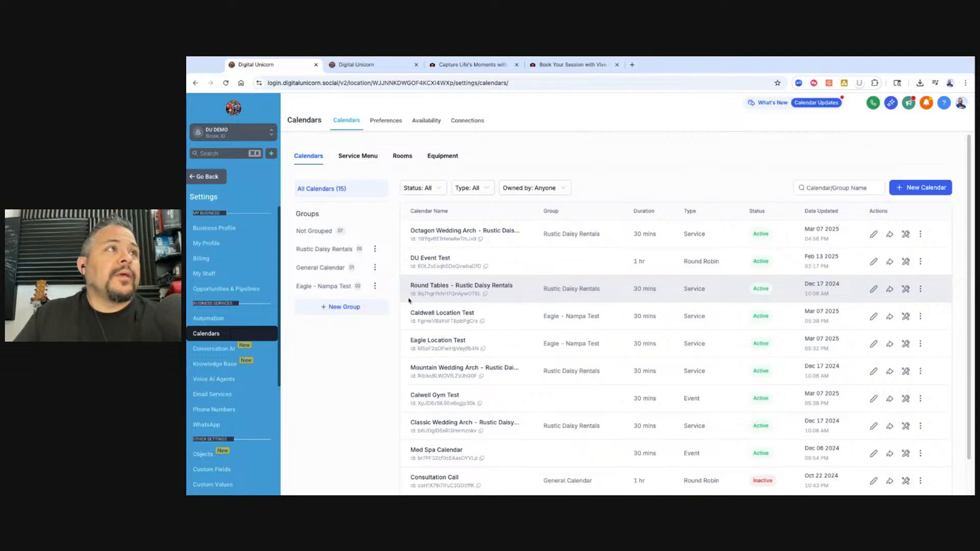
scroll(434, 347, "down", 1)
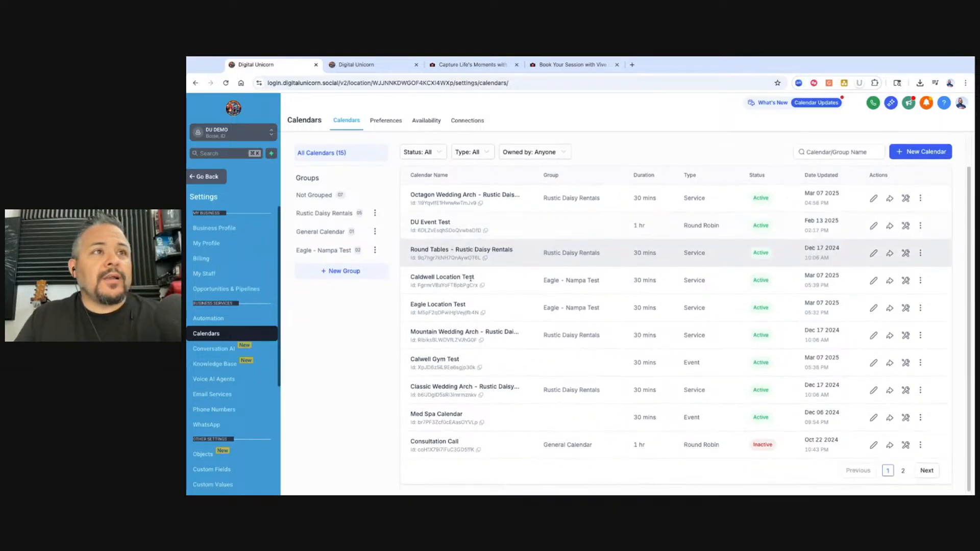
scroll(444, 367, "up", 1)
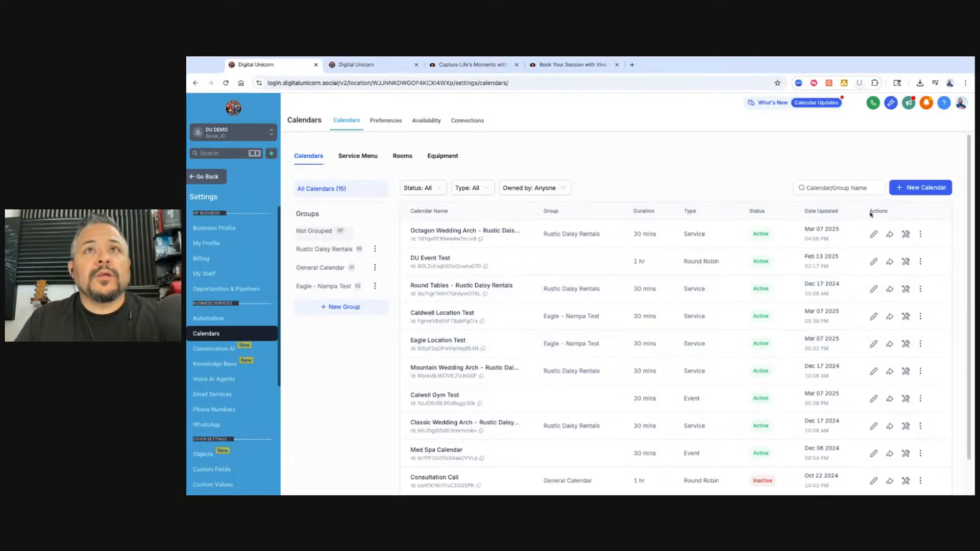
left_click(920, 188)
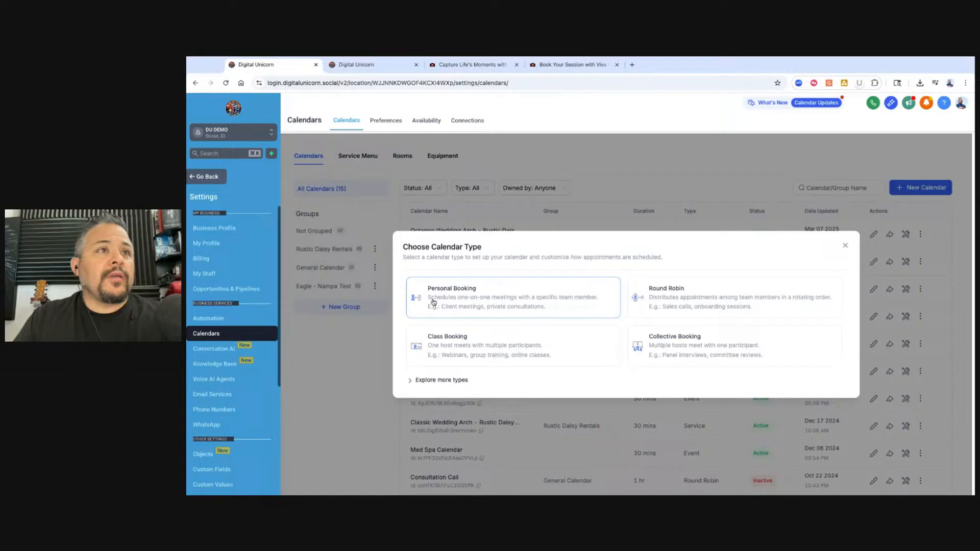
left_click(449, 382)
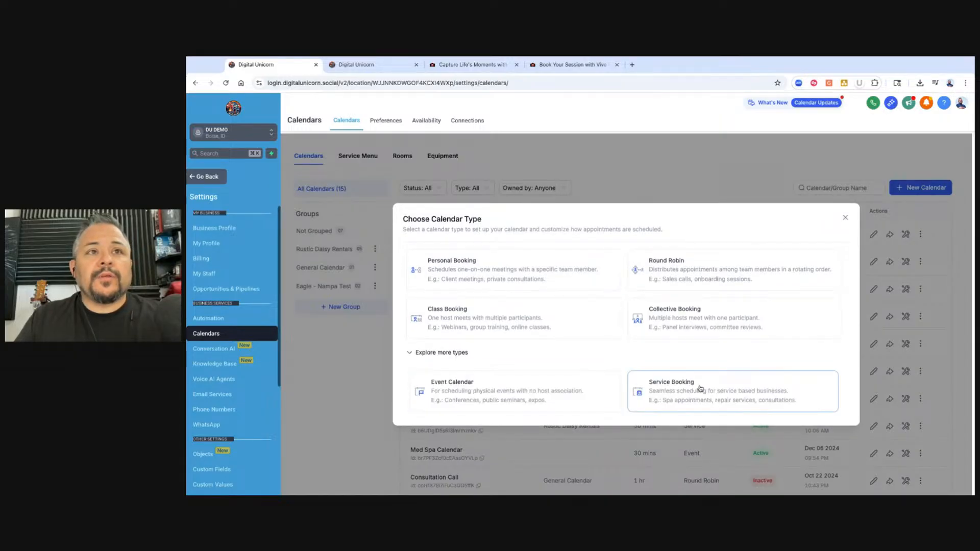
left_click(724, 403)
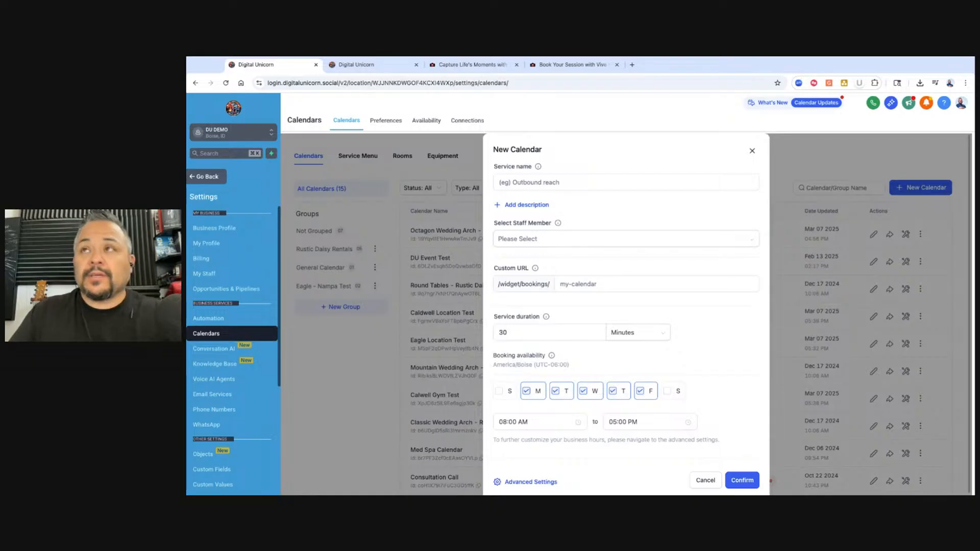
Name the new service "Barber Shopt - Test Service Calendar"
left_click(528, 183)
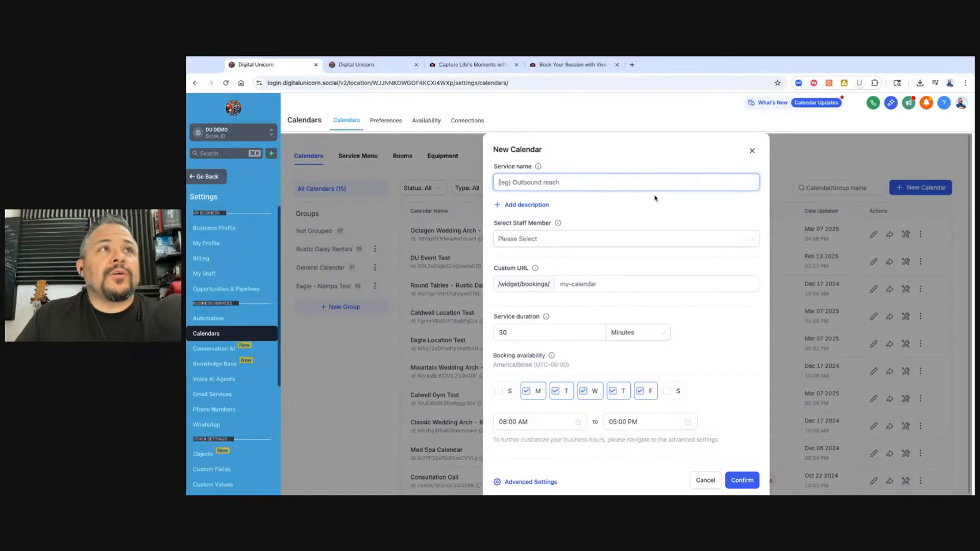
type("Test")
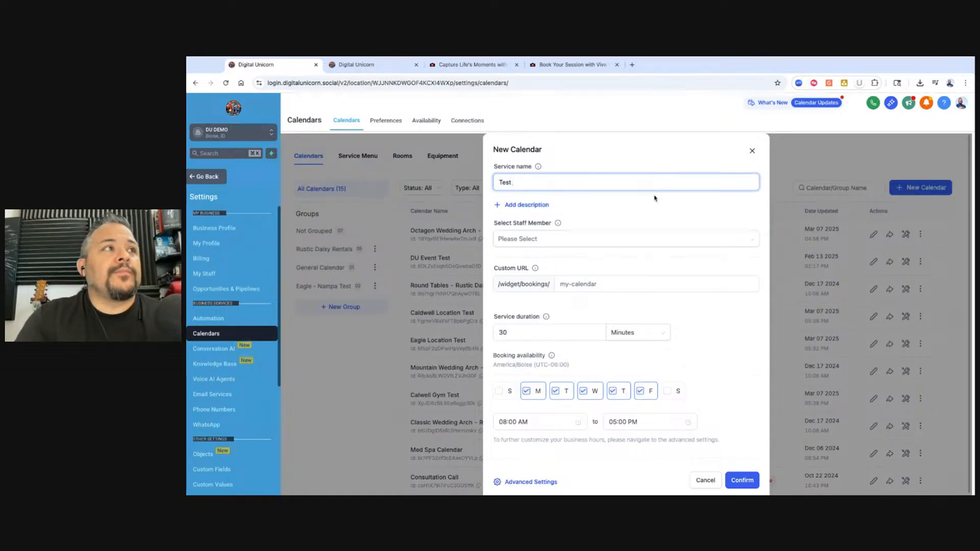
type(" Service")
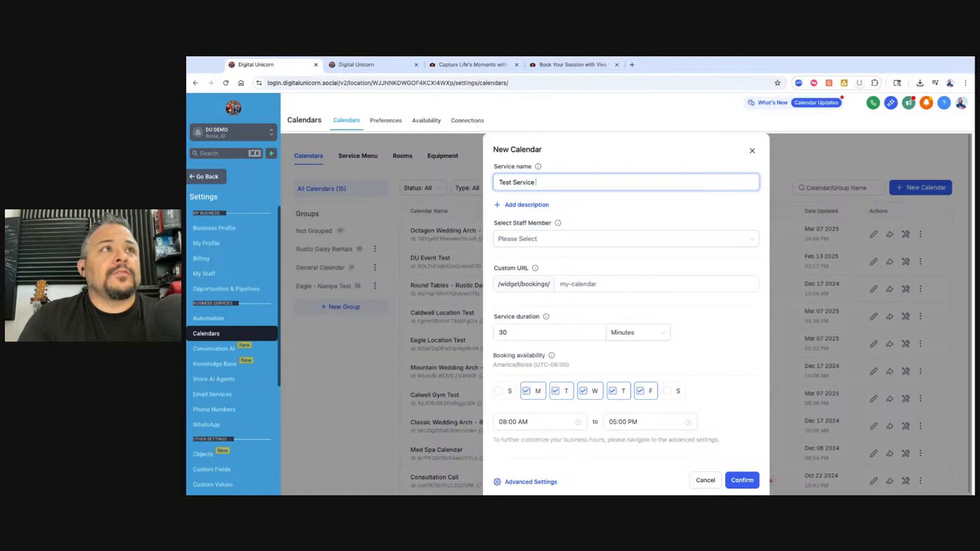
type(" Calendar.")
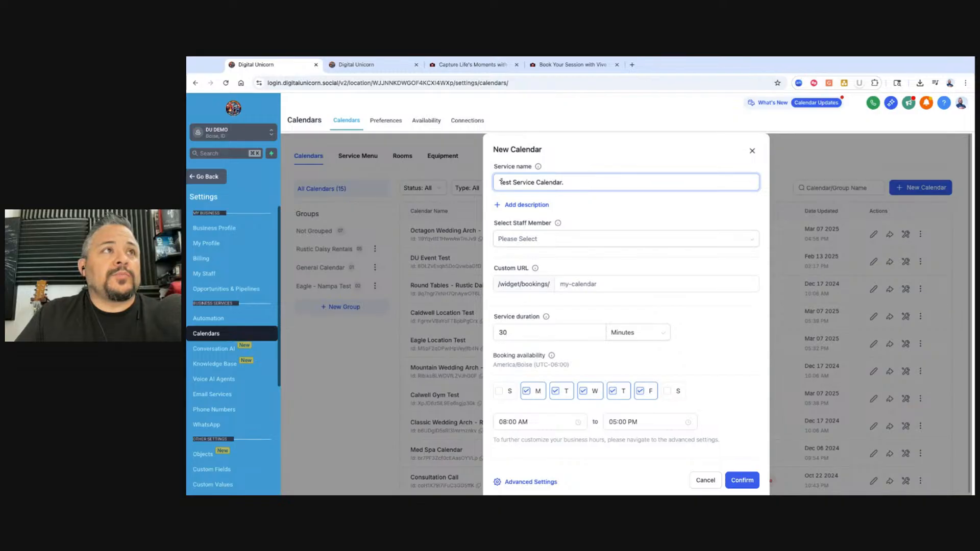
key("Home")
type("Barbre")
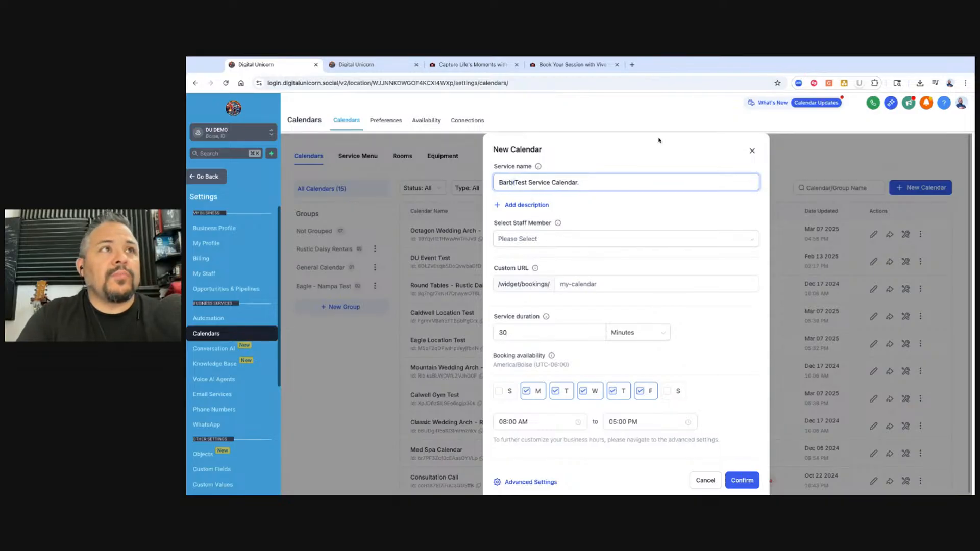
key("BackSpace")
key("BackSpace")
key("BackSpace")
type("er Shopt -")
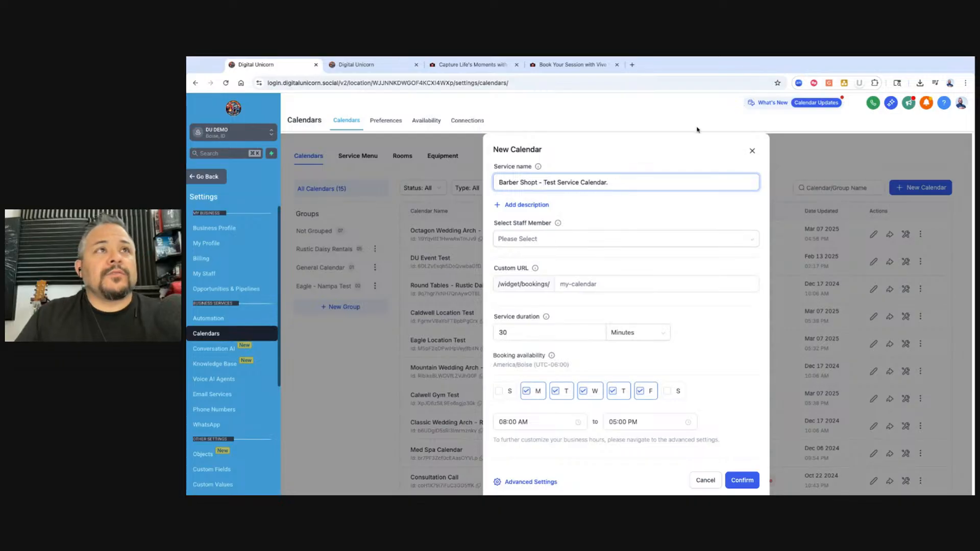
left_click(644, 186)
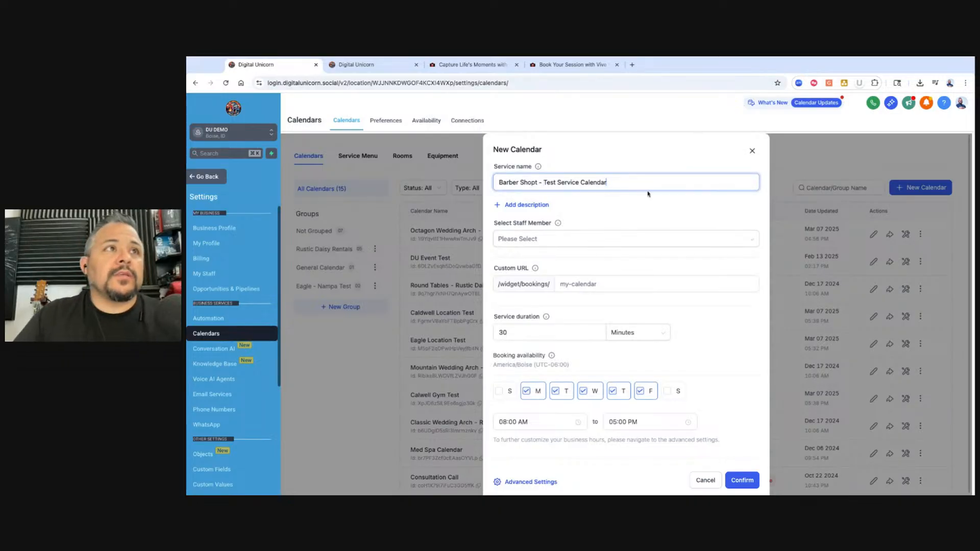
Leave the service without a description and assign the first listed staff member to it
left_click(531, 207)
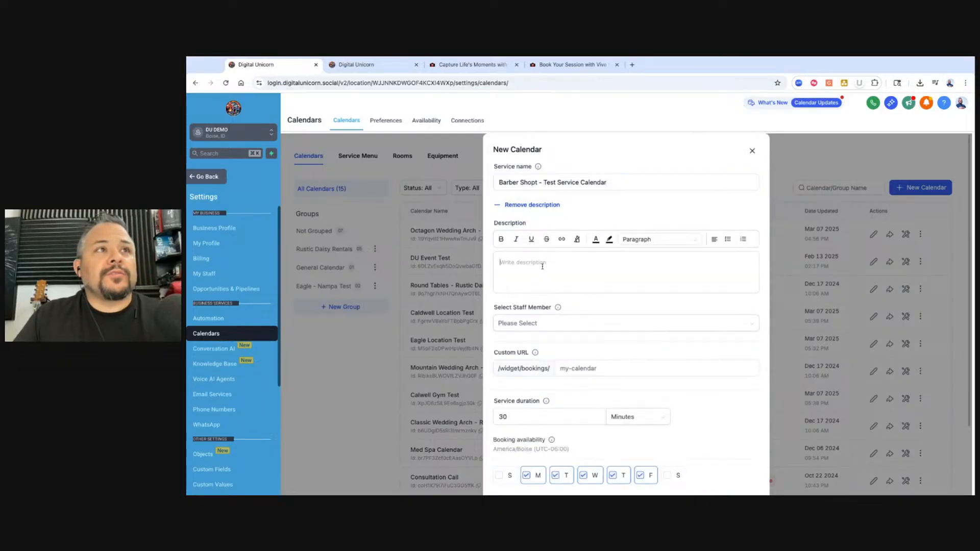
left_click(496, 205)
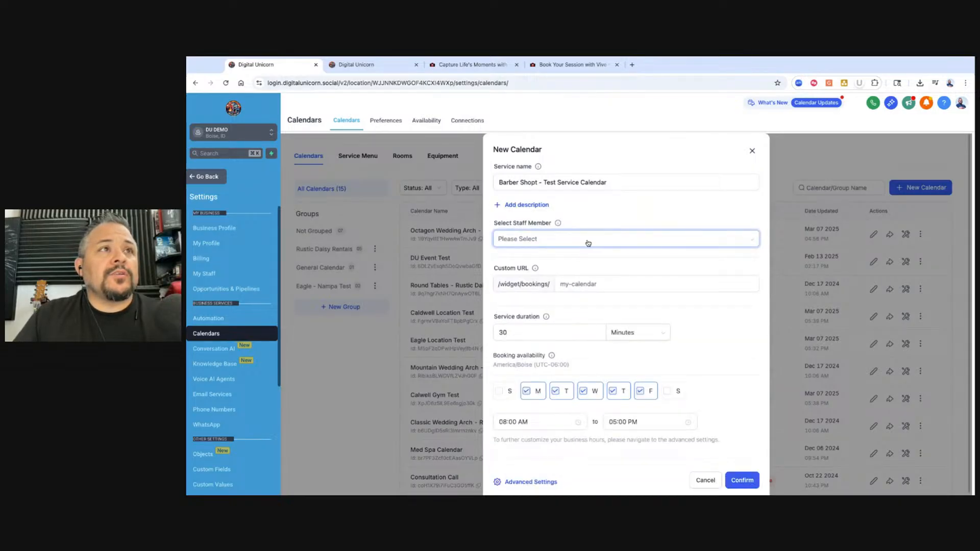
left_click(574, 238)
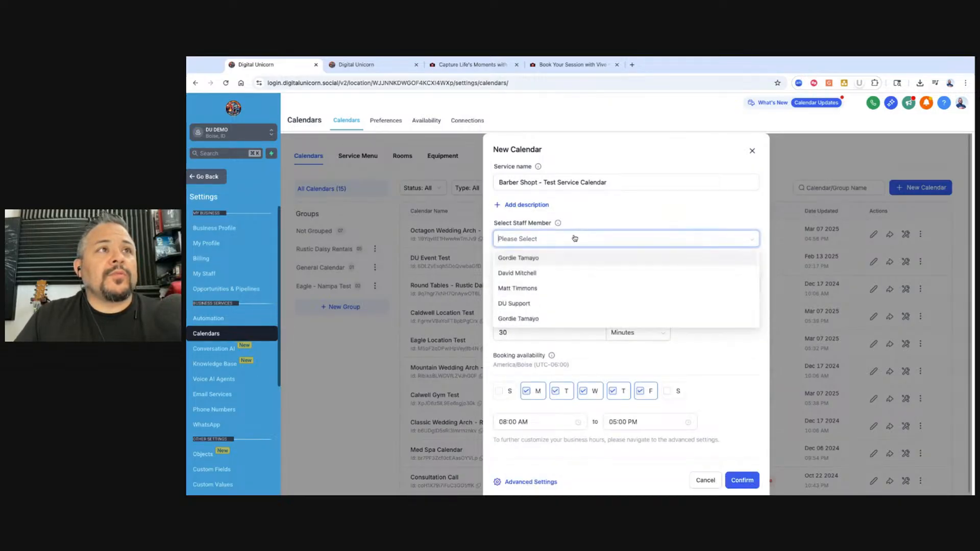
left_click(592, 233)
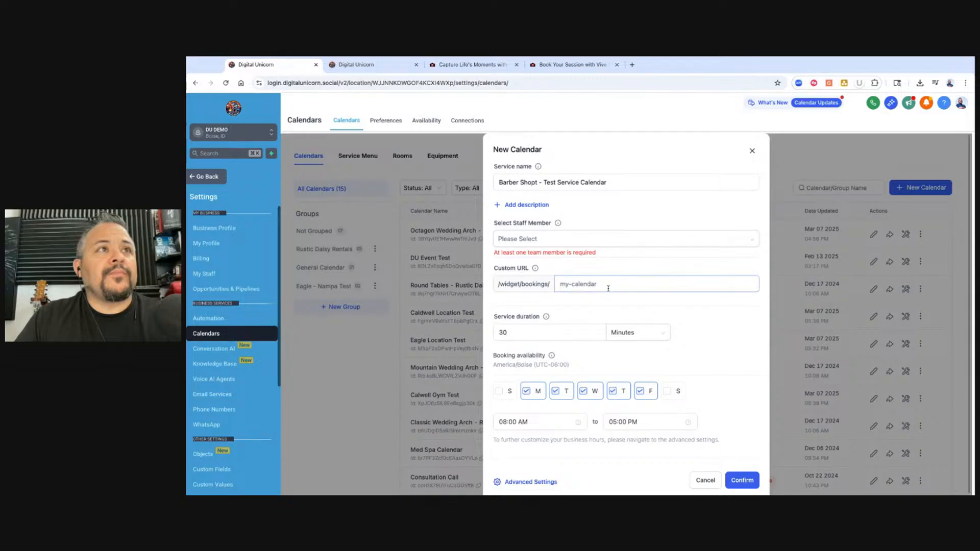
left_click(568, 241)
left_click(521, 257)
left_click(623, 355)
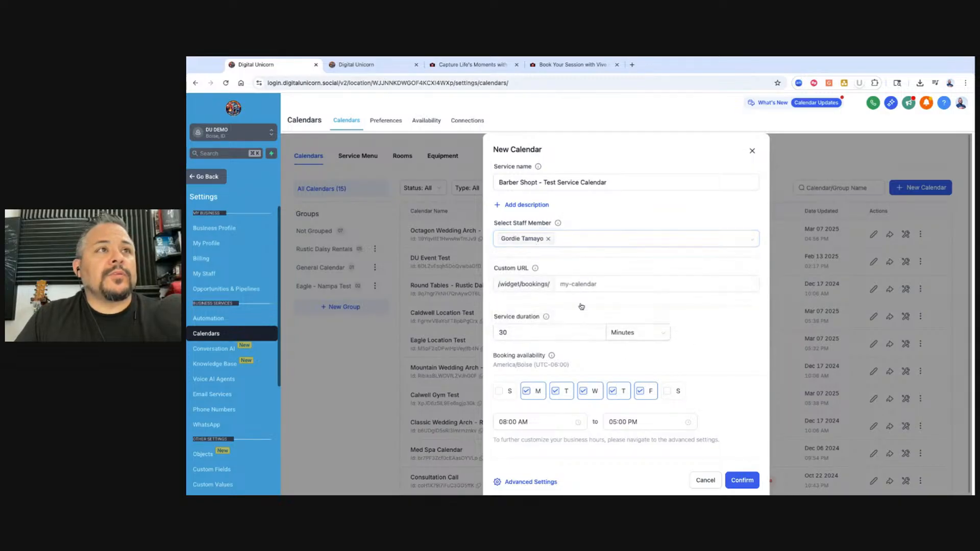
Set the calendar's custom URL slug to barber-shop-test-service-calendar
left_click(598, 283)
type("barger-")
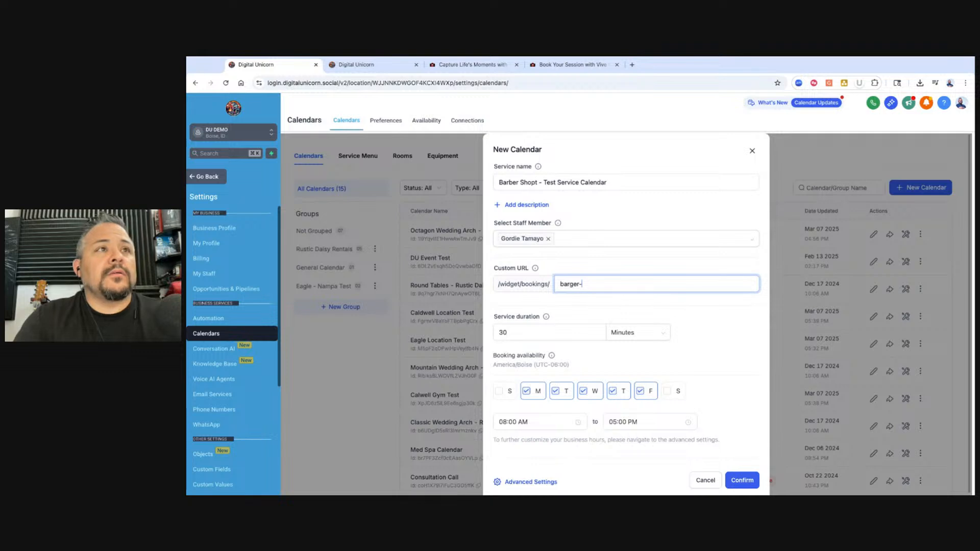
key("BackSpace")
key("BackSpace")
key("BackSpace")
key("BackSpace")
type("ber-")
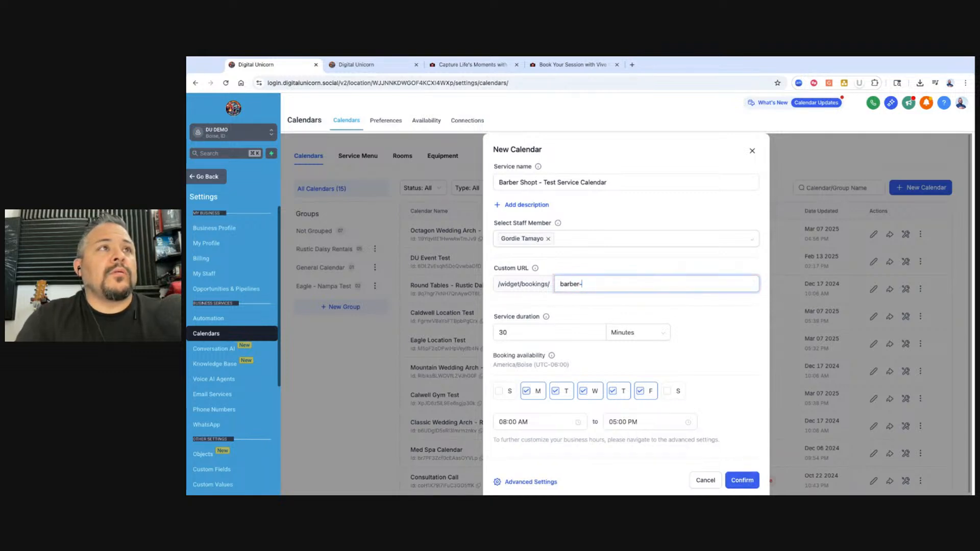
type("shop")
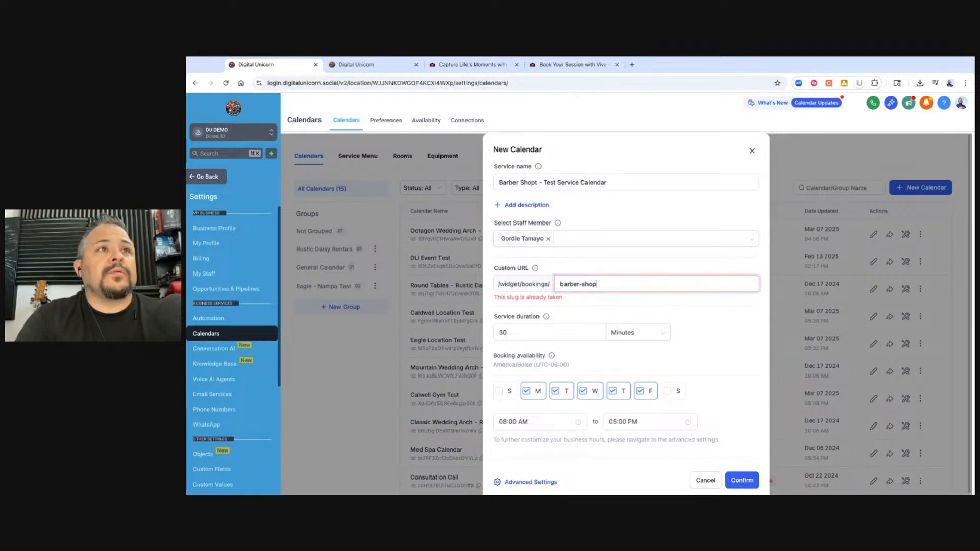
type("-test")
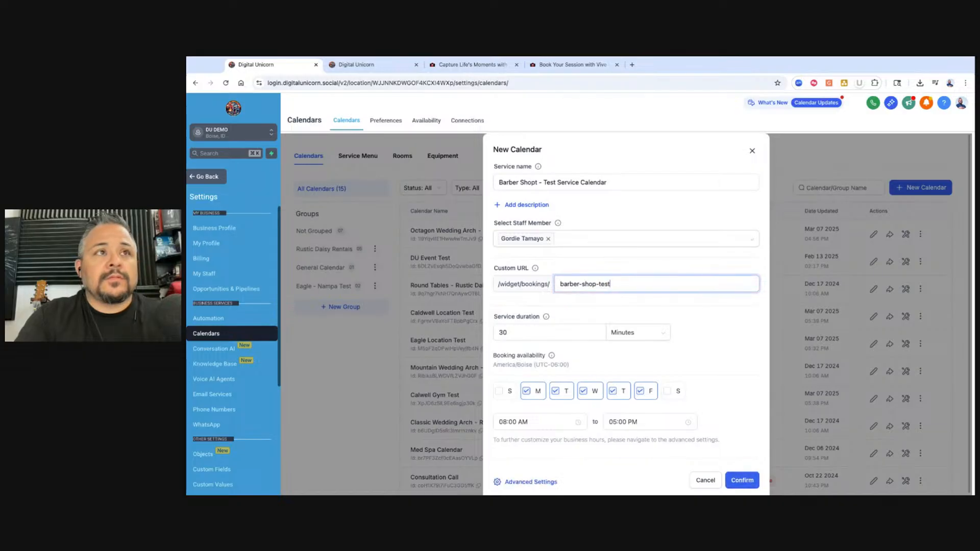
type("-service-calendar")
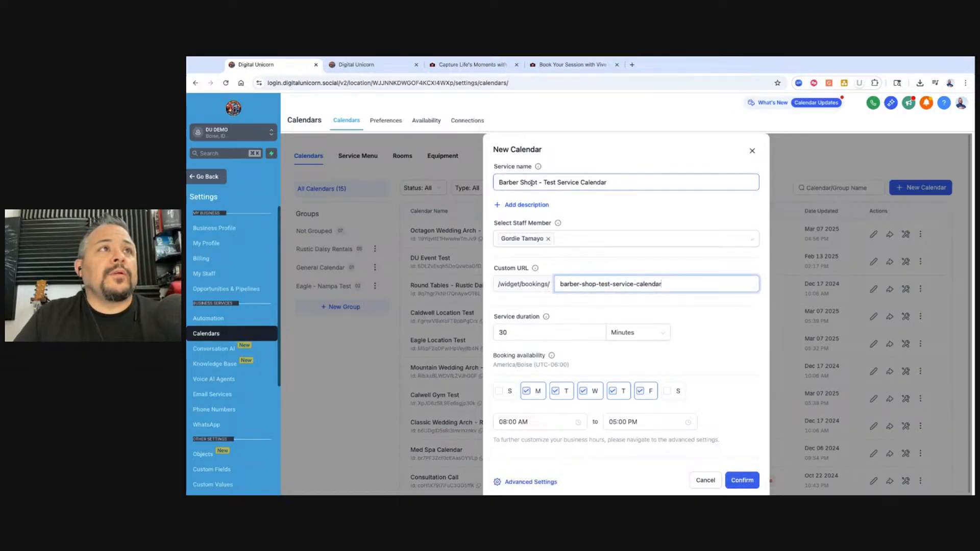
Correct the service name to "Barber Shop - Test Service Calendar" and open the new calendar's advanced settings
left_click(531, 183)
key("BackSpace")
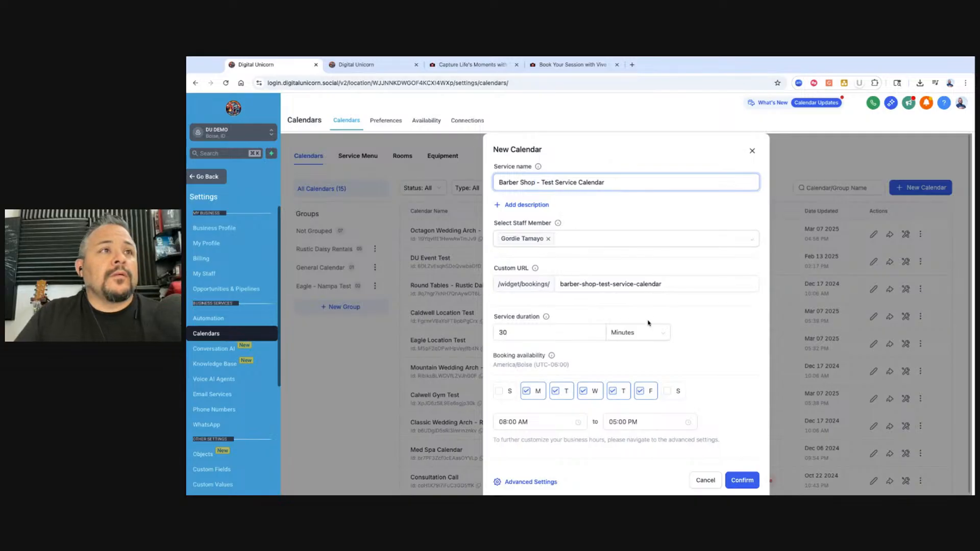
scroll(648, 322, "down", 1)
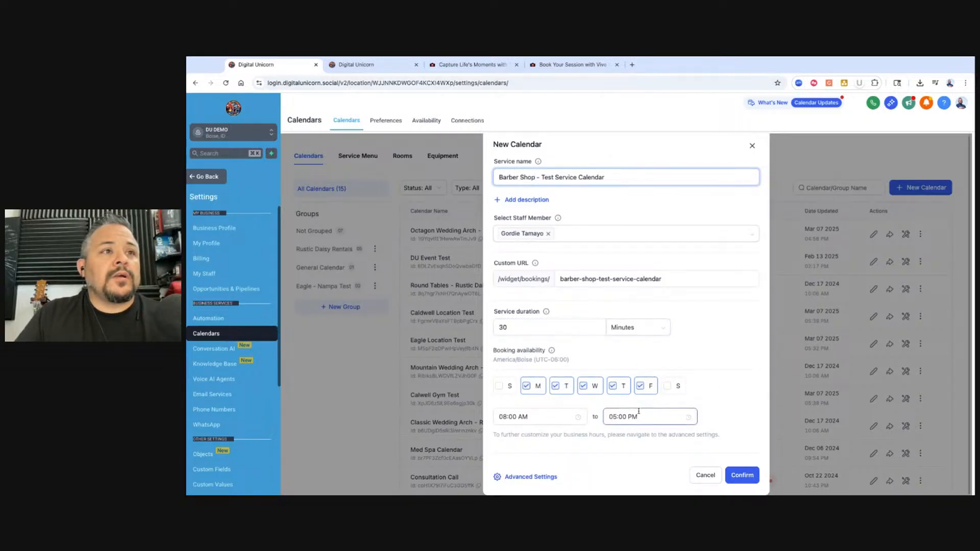
left_click(547, 477)
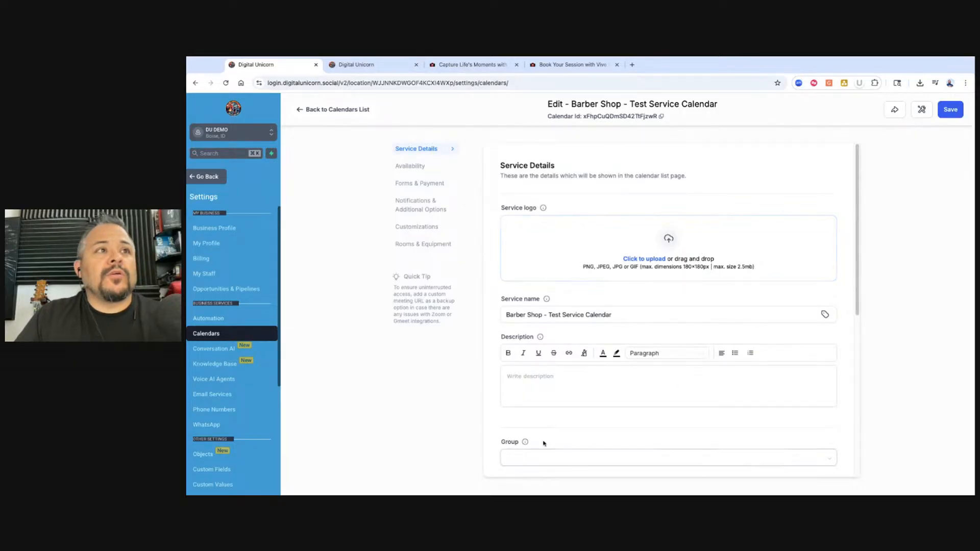
Review the service details, including the group choices, custom URL, appointment invite title, team member's meeting location and meeting color
scroll(566, 383, "down", 3)
left_click(575, 329)
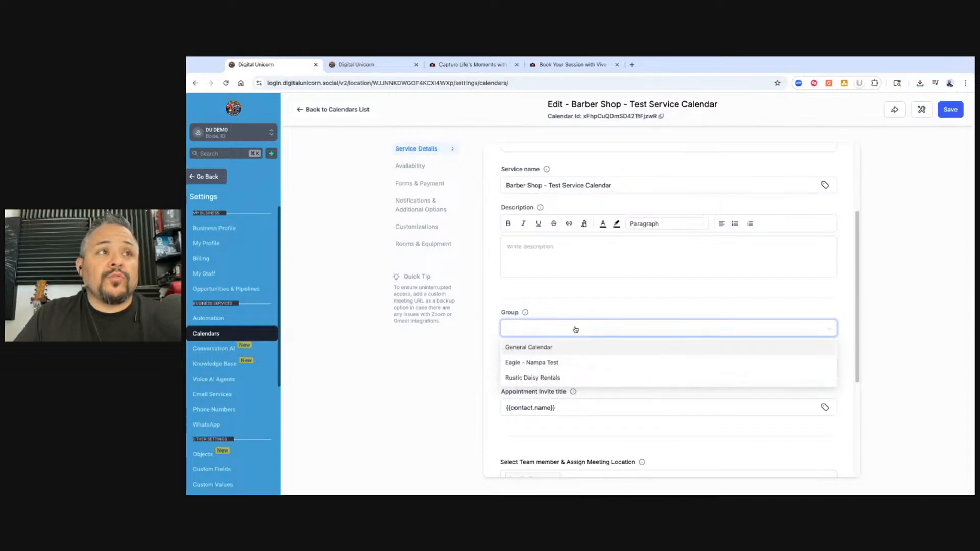
left_click(593, 303)
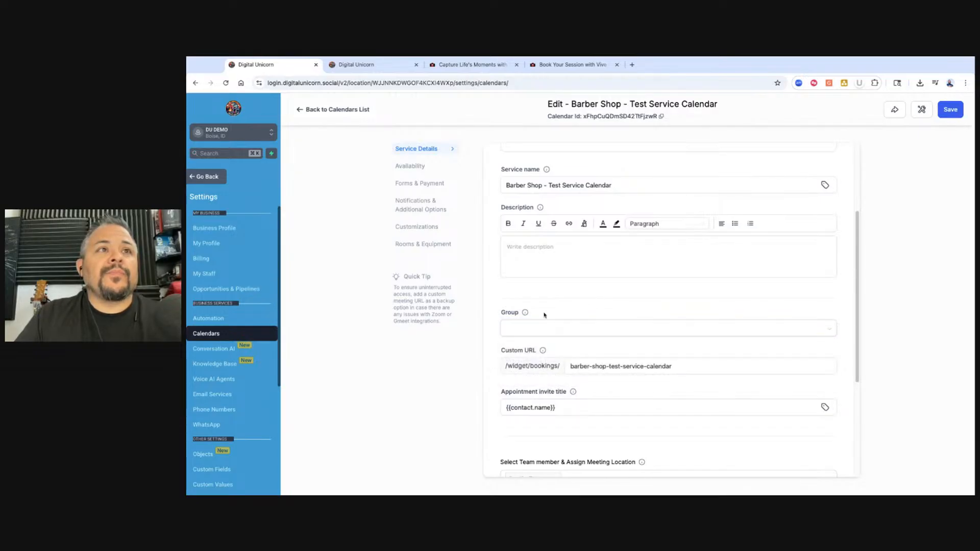
scroll(544, 315, "down", 2)
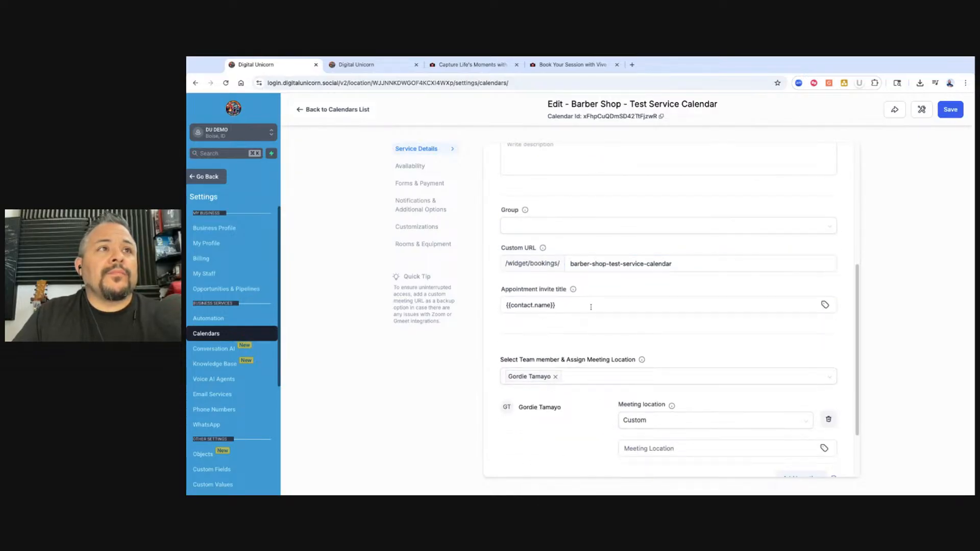
scroll(608, 350, "down", 2)
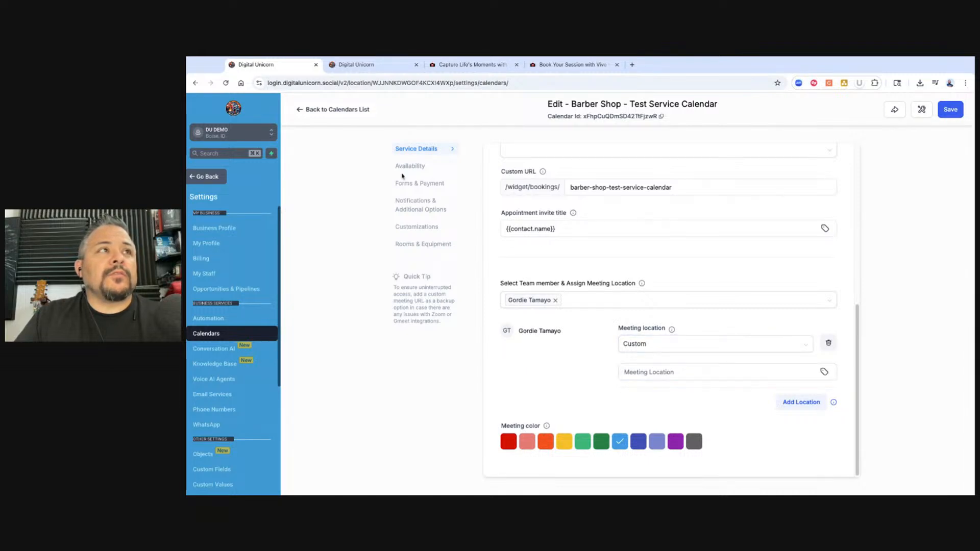
scroll(657, 281, "up", 6)
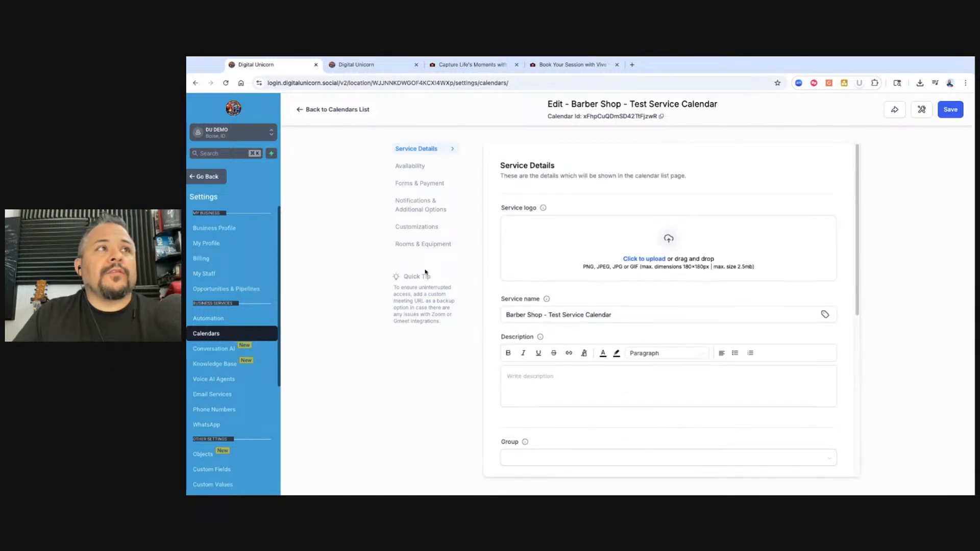
Review the calendar's availability settings, from weekly hours and Look Busy to service interval, duration and post buffer time
left_click(409, 166)
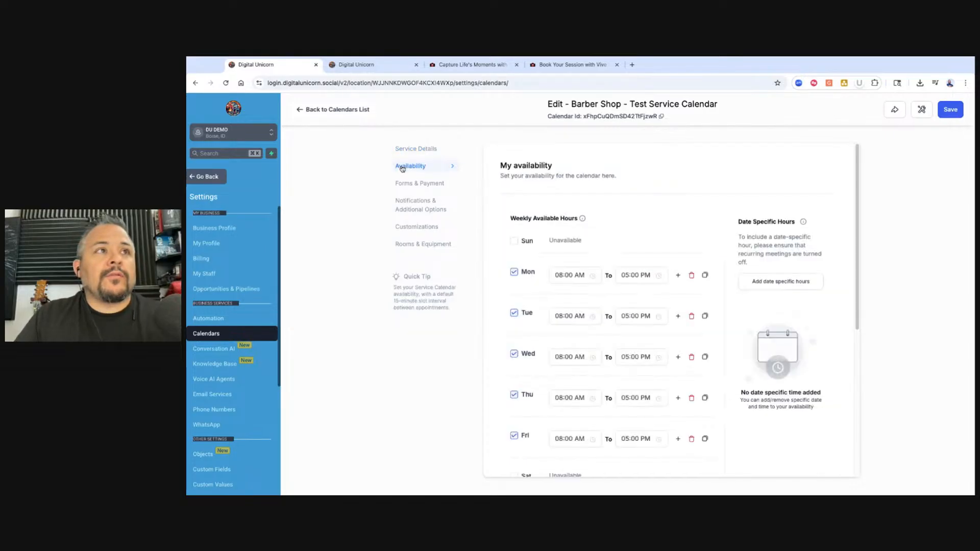
scroll(543, 354, "down", 4)
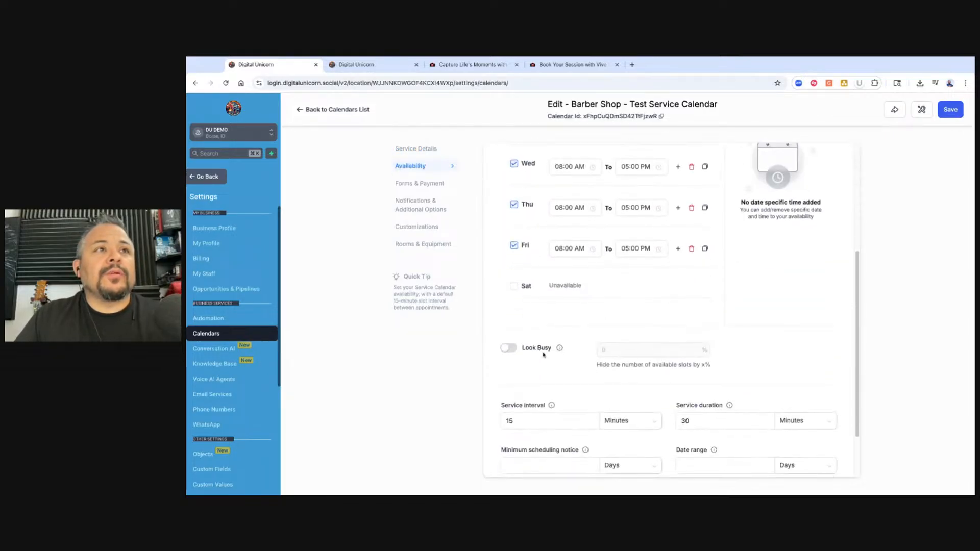
scroll(544, 354, "down", 2)
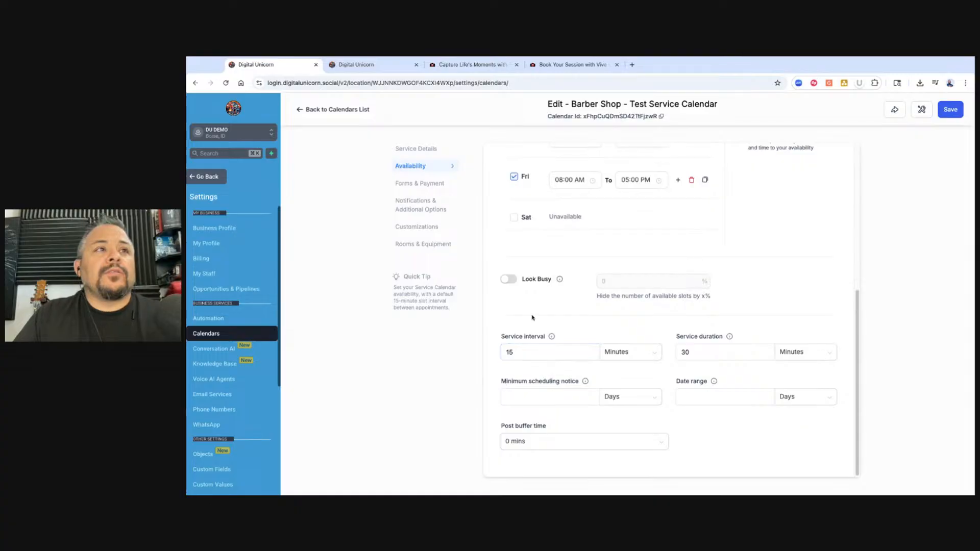
Look through the calendar's Forms & Payment settings, from widget order and consent checkbox to the payment options
left_click(416, 184)
scroll(625, 280, "up", 5)
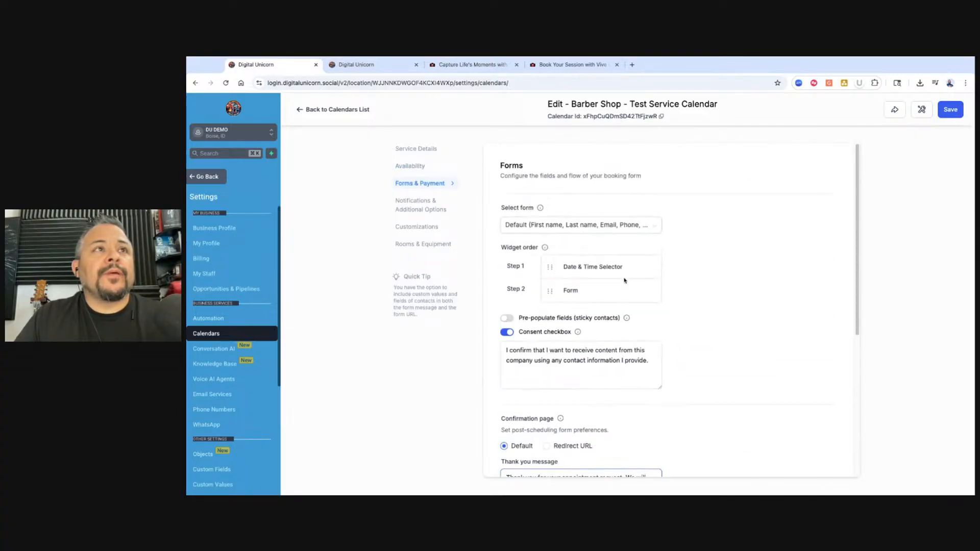
scroll(625, 280, "down", 4)
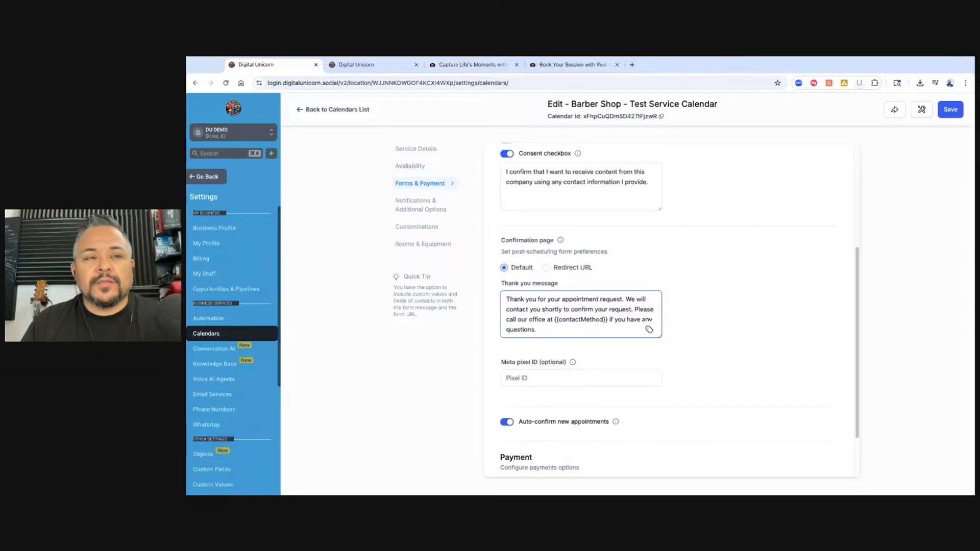
scroll(627, 304, "down", 2)
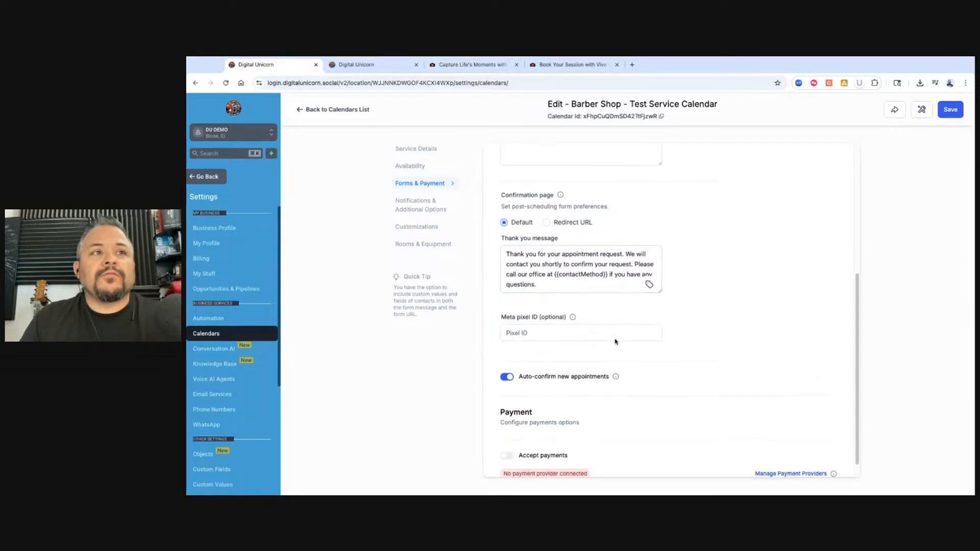
scroll(674, 312, "up", 6)
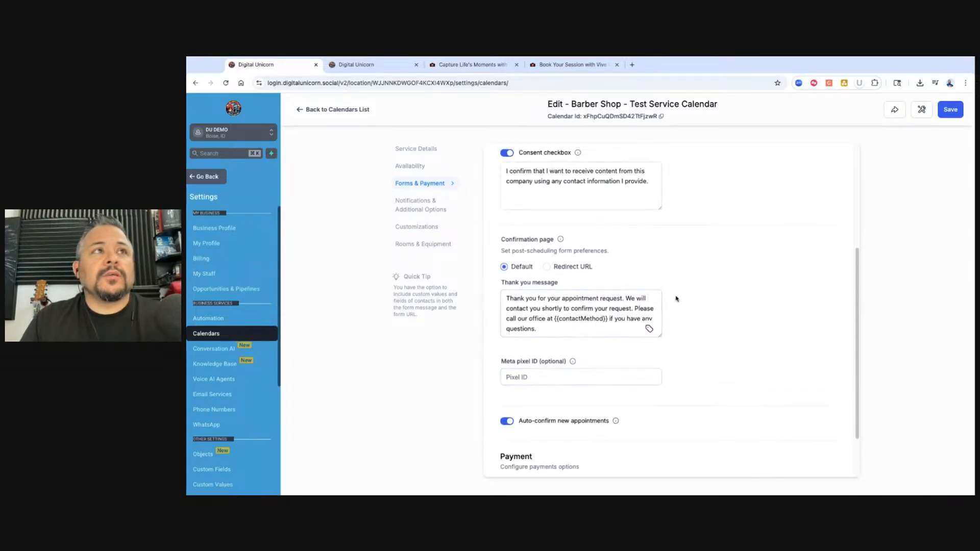
scroll(676, 321, "up", 1)
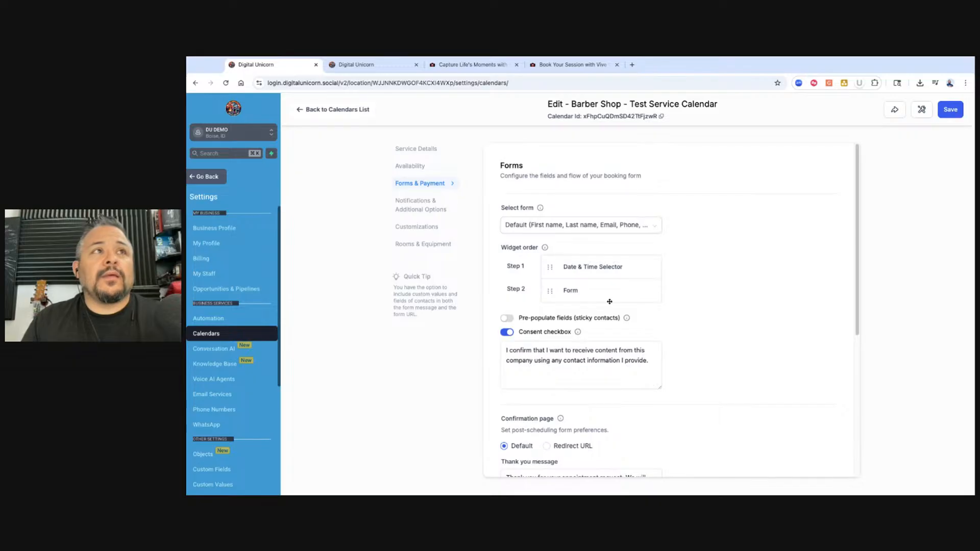
Examine the list of forms available for the booking form, leaving the default form selected
left_click(619, 224)
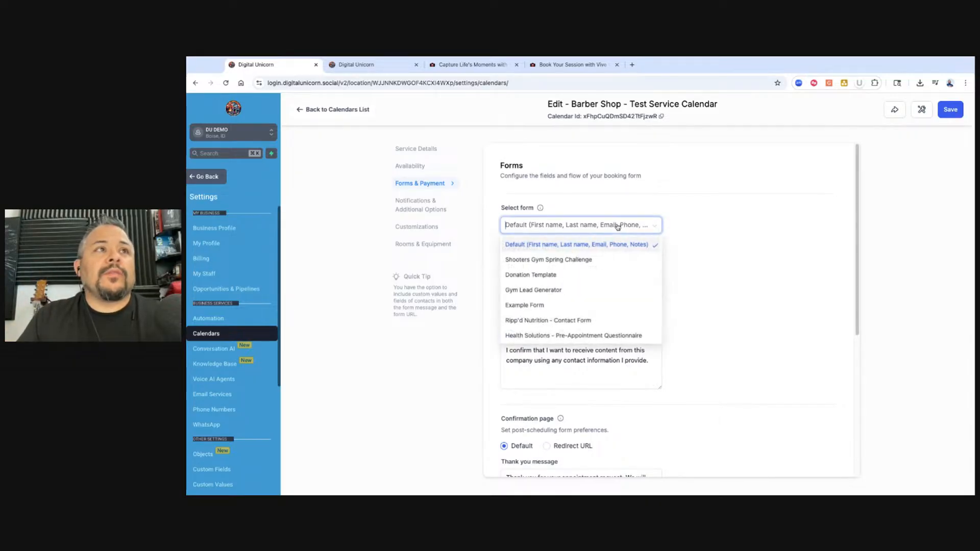
scroll(542, 305, "down", 1)
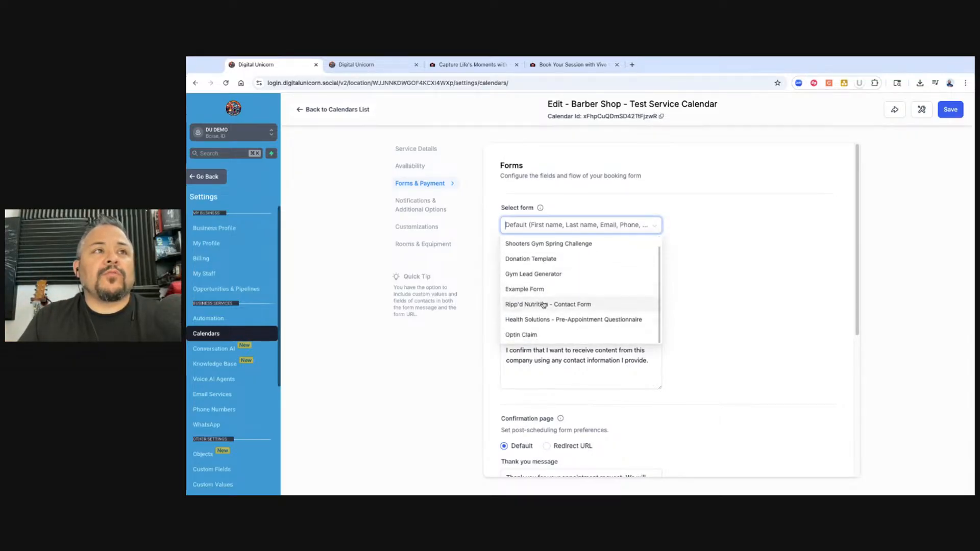
scroll(542, 305, "up", 1)
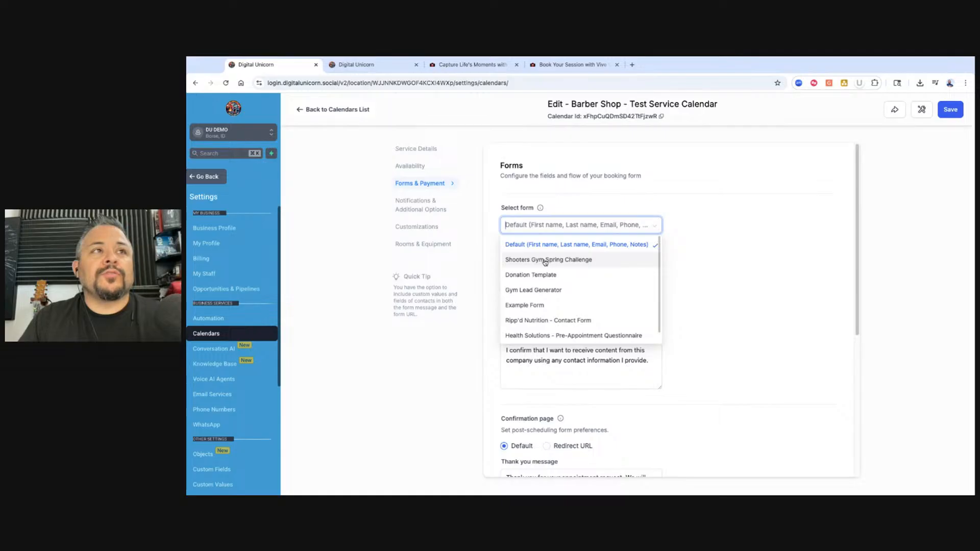
left_click(723, 243)
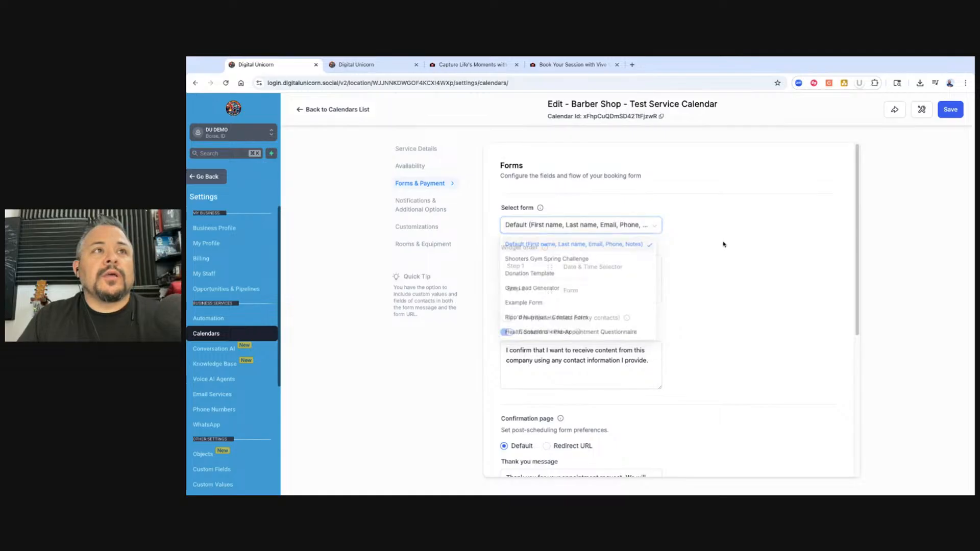
left_click(577, 225)
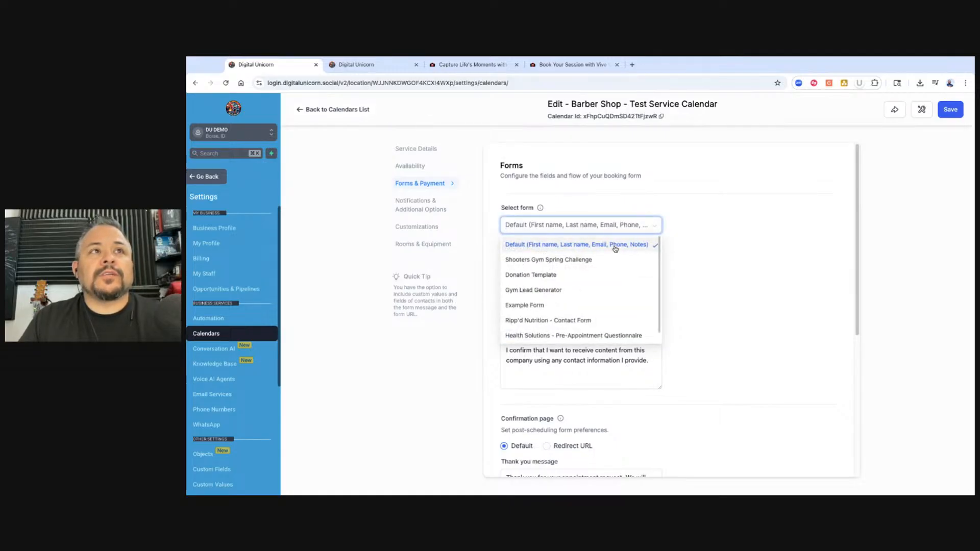
left_click(735, 250)
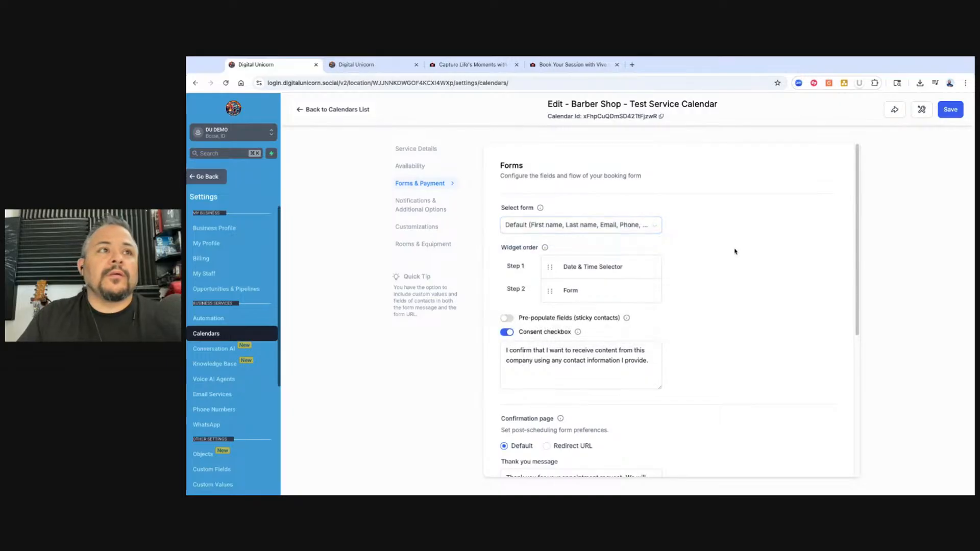
Examine the confirmation page preferences, the explanation of the Meta pixel ID, and the auto-confirm and payment options
scroll(680, 314, "down", 1)
scroll(680, 314, "down", 2)
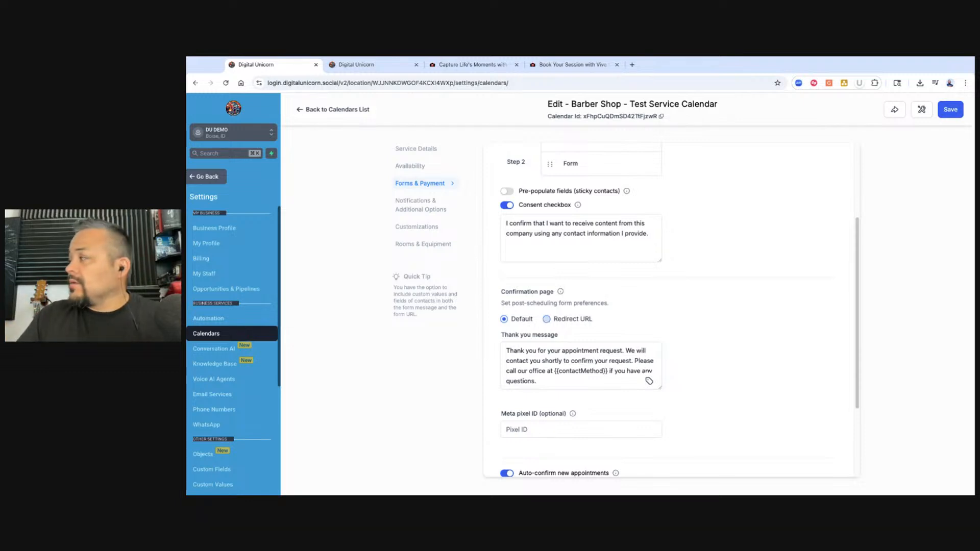
scroll(546, 319, "down", 2)
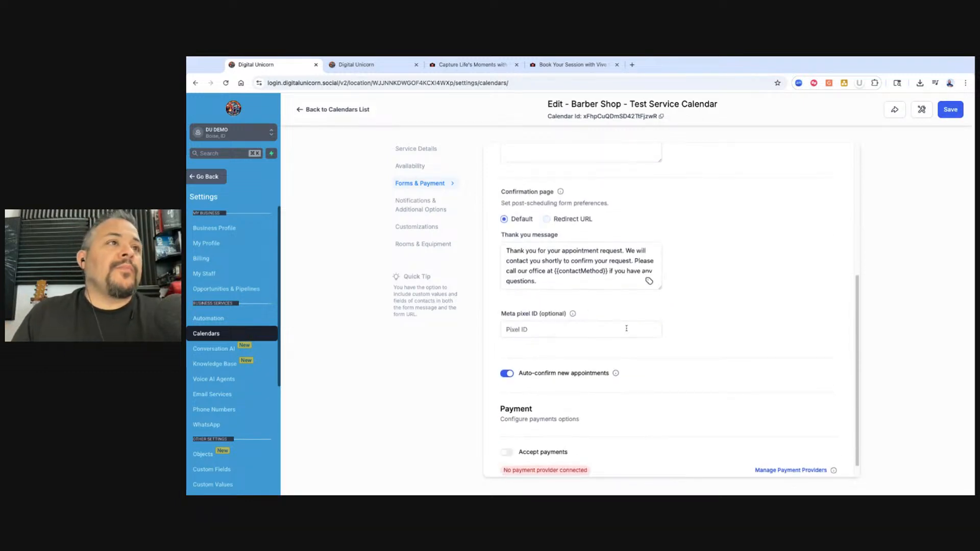
left_click(501, 322)
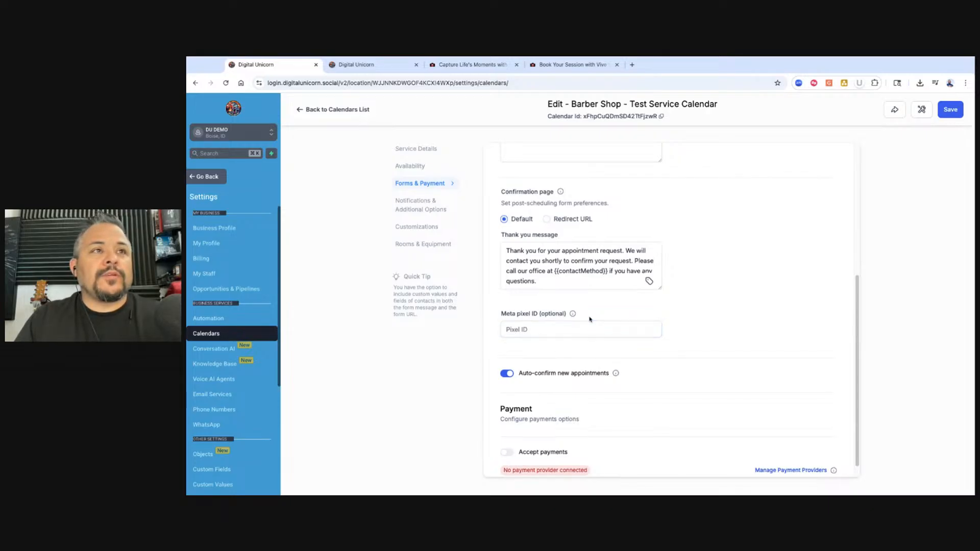
mouse_move(573, 315)
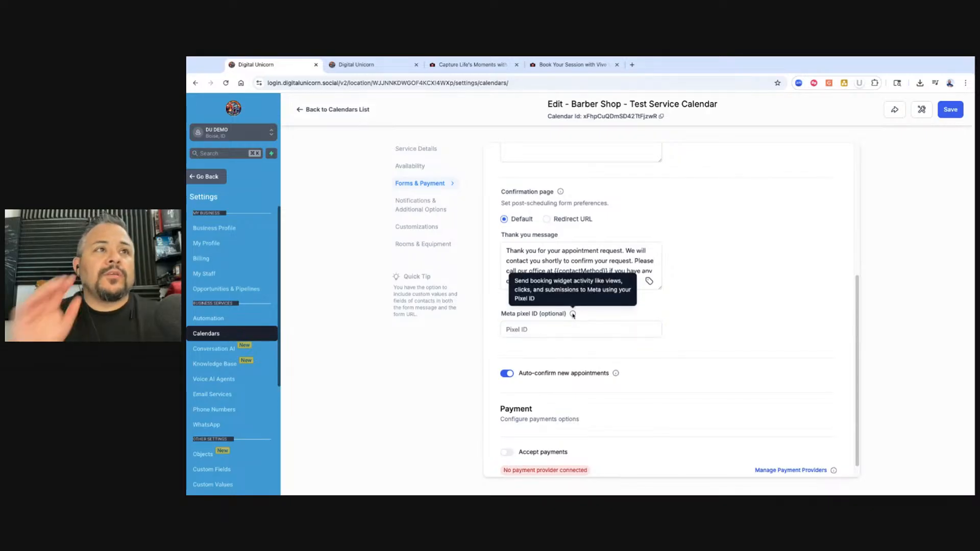
scroll(590, 317, "down", 1)
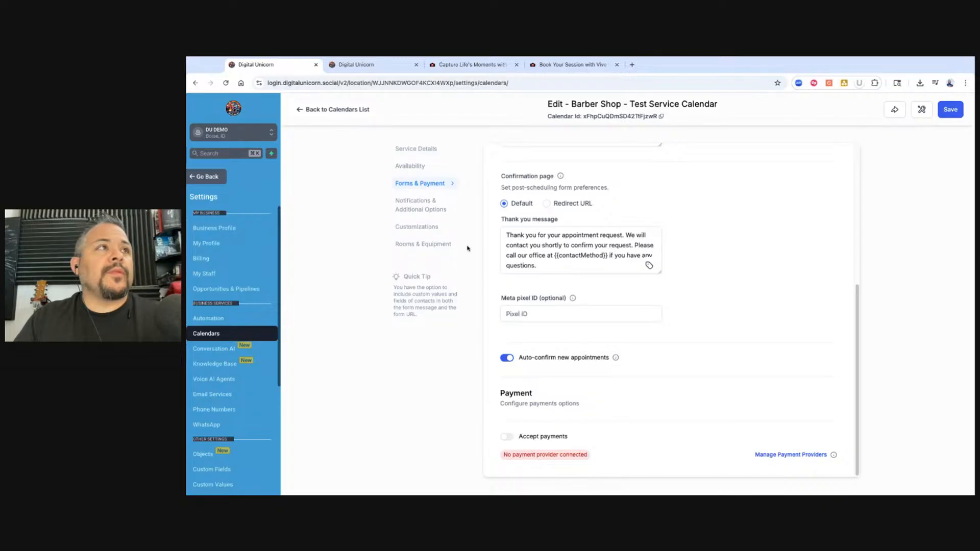
Review the notification settings, including calendar invitation emails, contact assignment, the cancellation and reschedule policy, and meeting invite notes
left_click(418, 204)
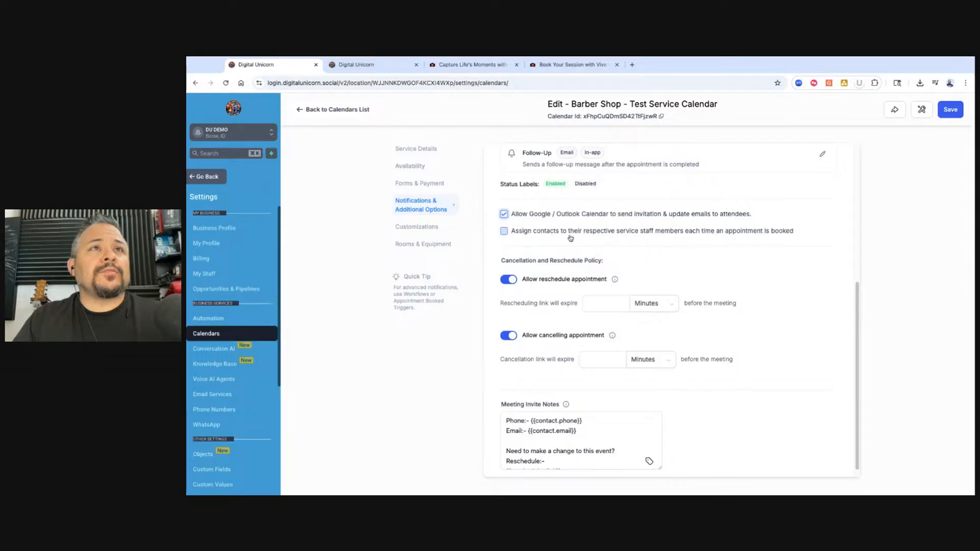
left_click(503, 214)
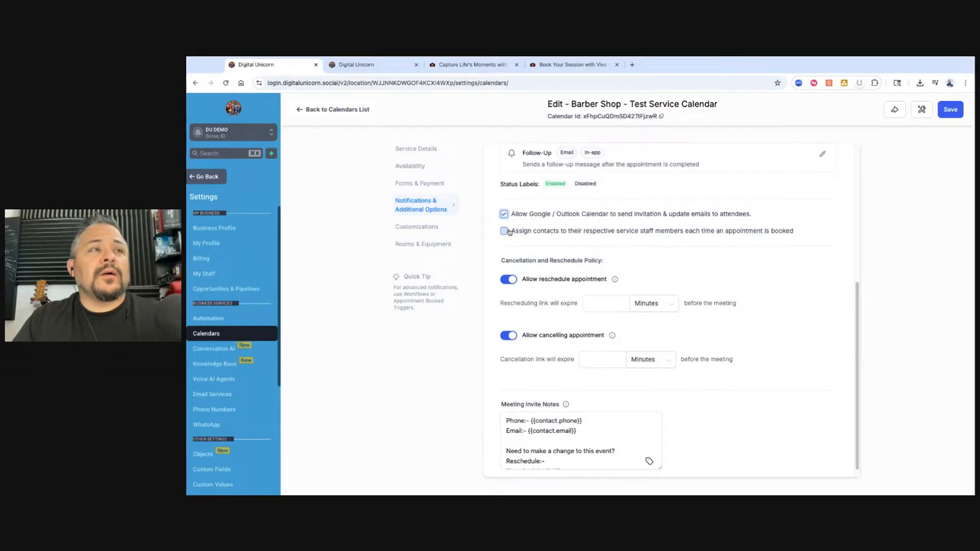
scroll(656, 255, "up", 3)
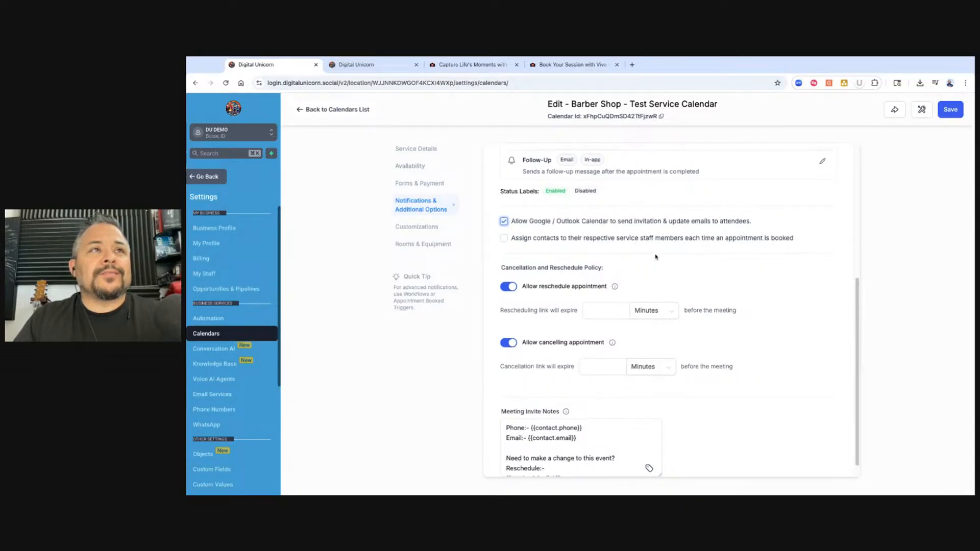
scroll(655, 256, "up", 2)
scroll(655, 256, "down", 5)
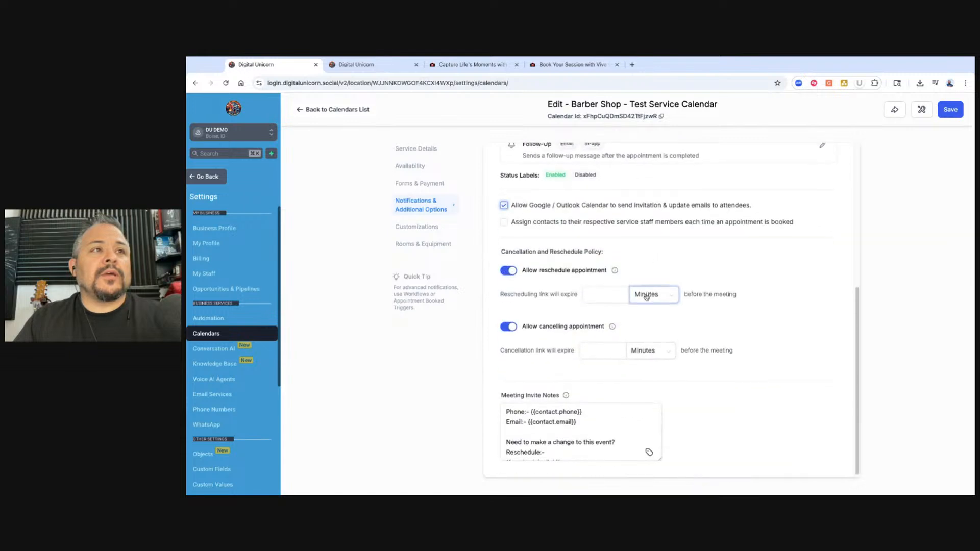
scroll(654, 256, "up", 7)
Review the cover image and calendar widget customizations, and open the Rooms & Equipment settings
left_click(433, 228)
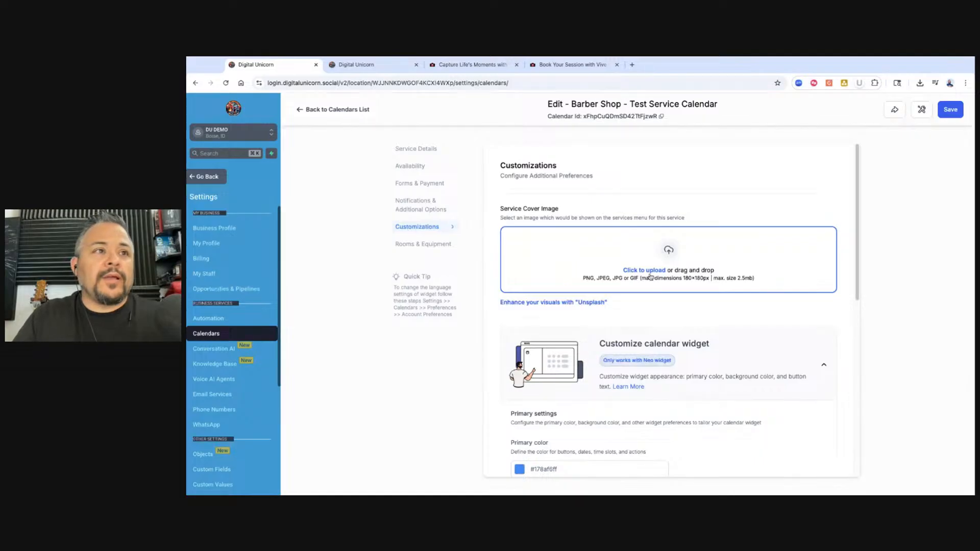
scroll(650, 277, "down", 5)
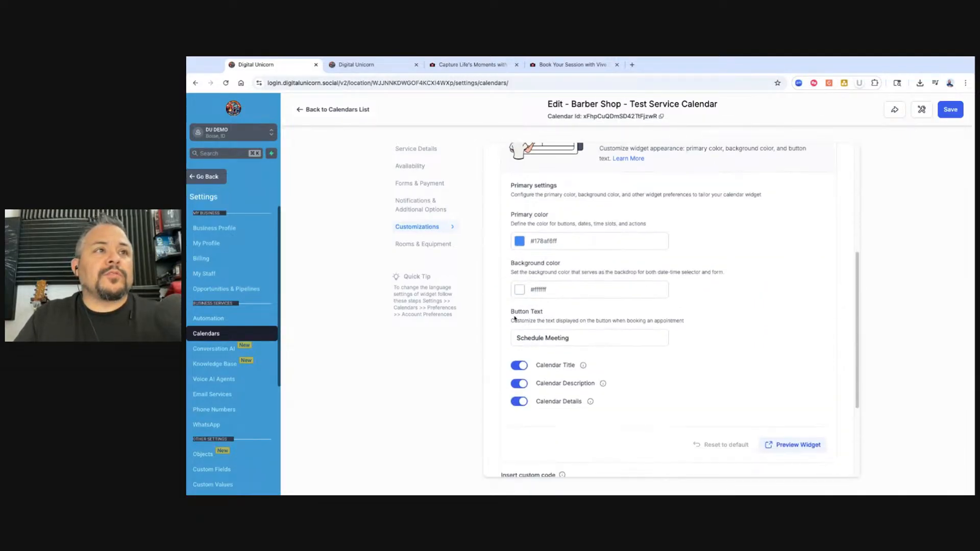
left_click(406, 245)
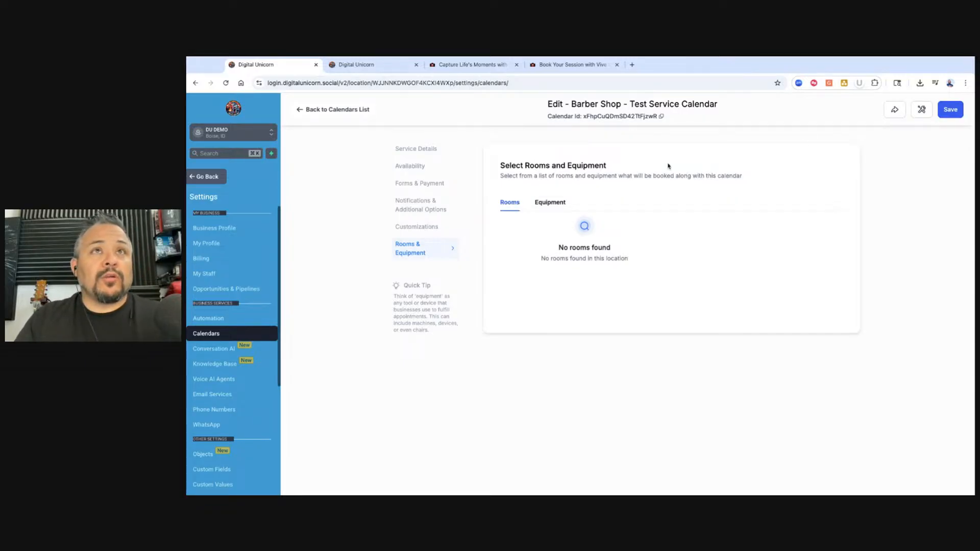
Save the service calendar and locate Barber Shop - Test Service Calendar on the second page of the calendars list
left_click(951, 109)
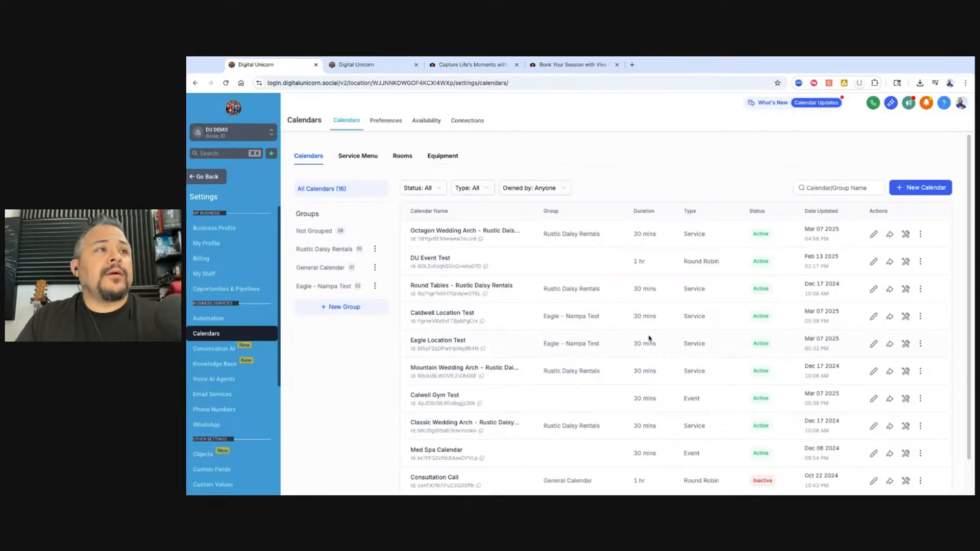
scroll(649, 338, "down", 2)
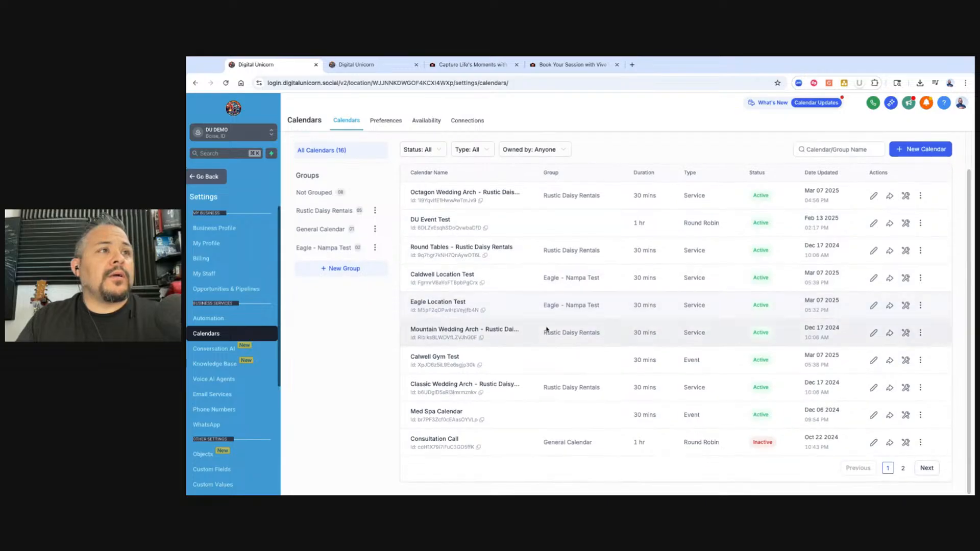
scroll(673, 388, "up", 2)
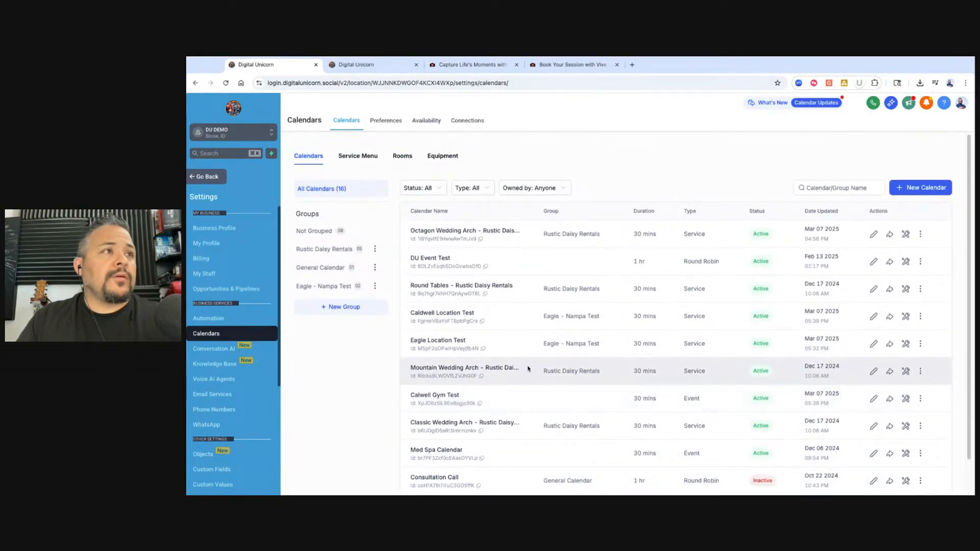
scroll(643, 412, "down", 2)
left_click(905, 474)
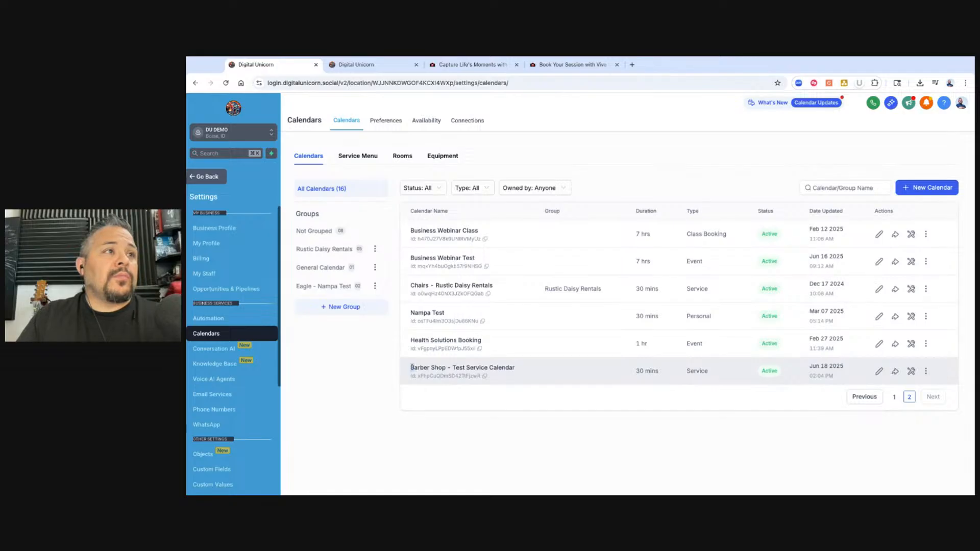
Create a new service menu and name it "Barber Shop - Test Service Menu"
left_click_drag(411, 368, 535, 368)
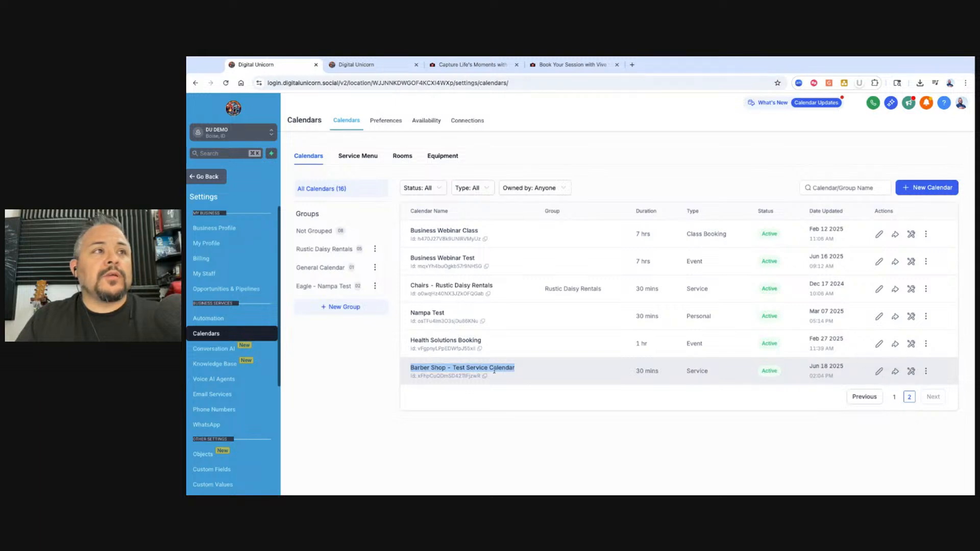
left_click(370, 155)
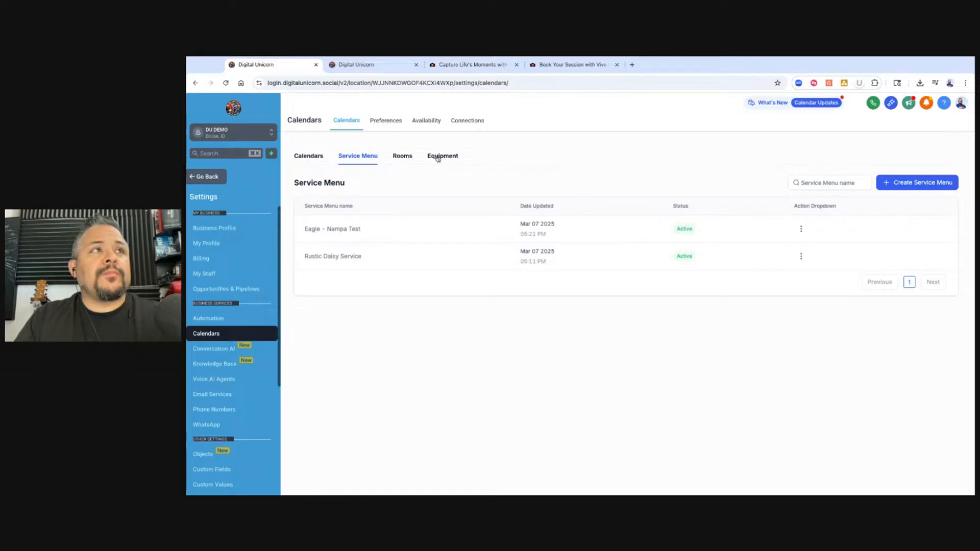
left_click(907, 185)
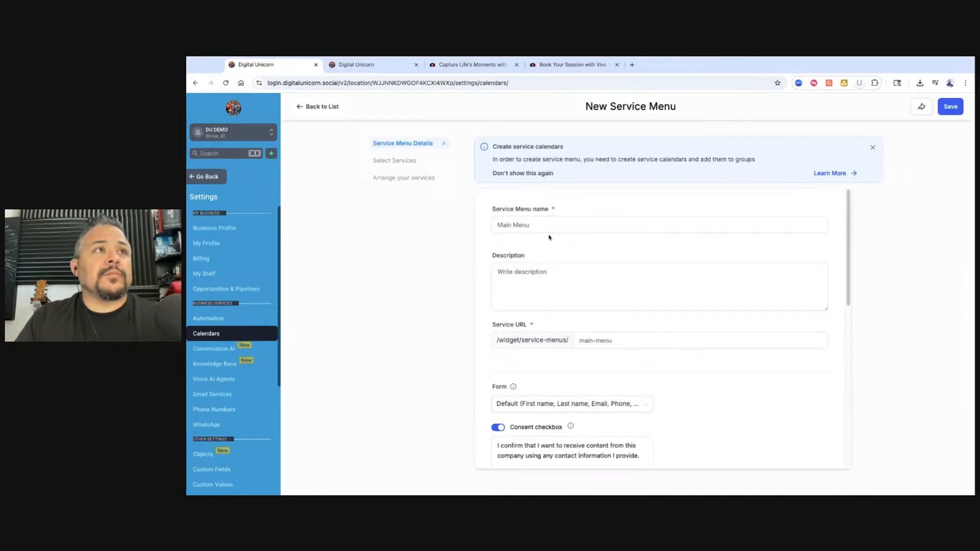
left_click(545, 232)
type("Barber ")
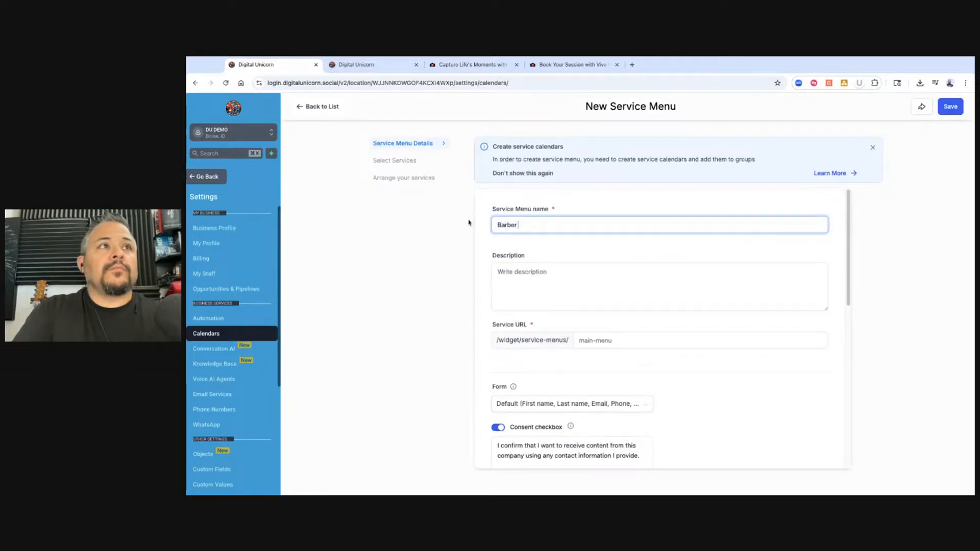
type("Shop - Test")
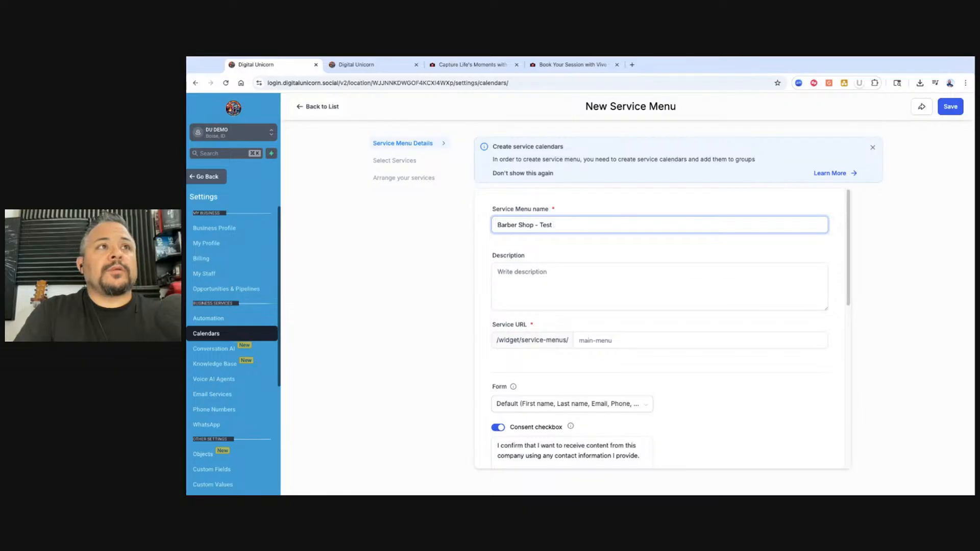
type(" Service Menu")
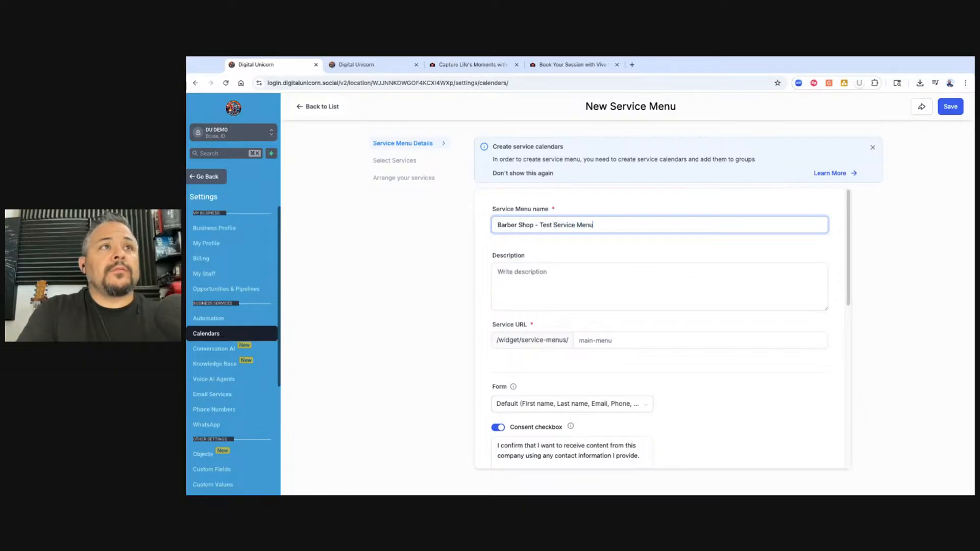
key("ctrl+a")
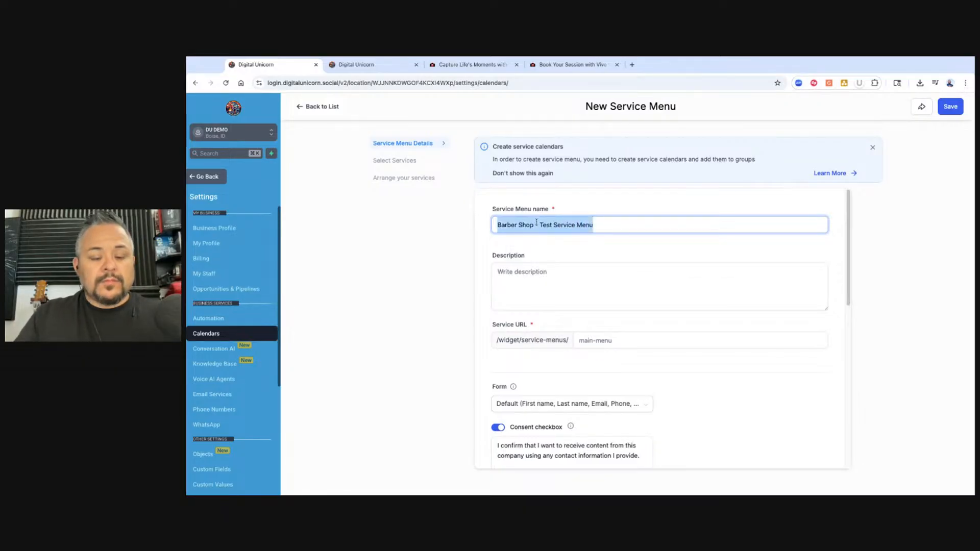
Set the service menu's URL slug to barbershop-test-service-menu
left_click(628, 341)
type("barbershop-testservicemenu")
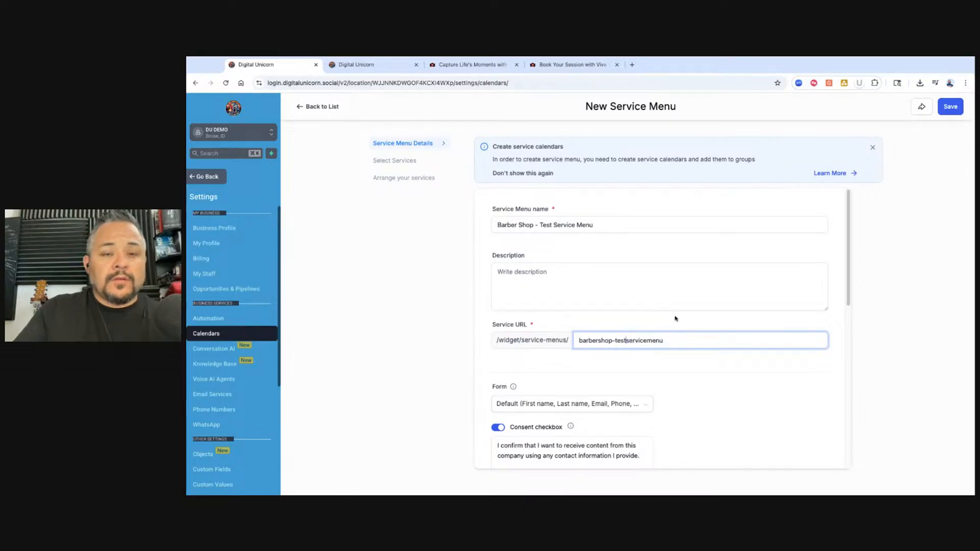
type("-")
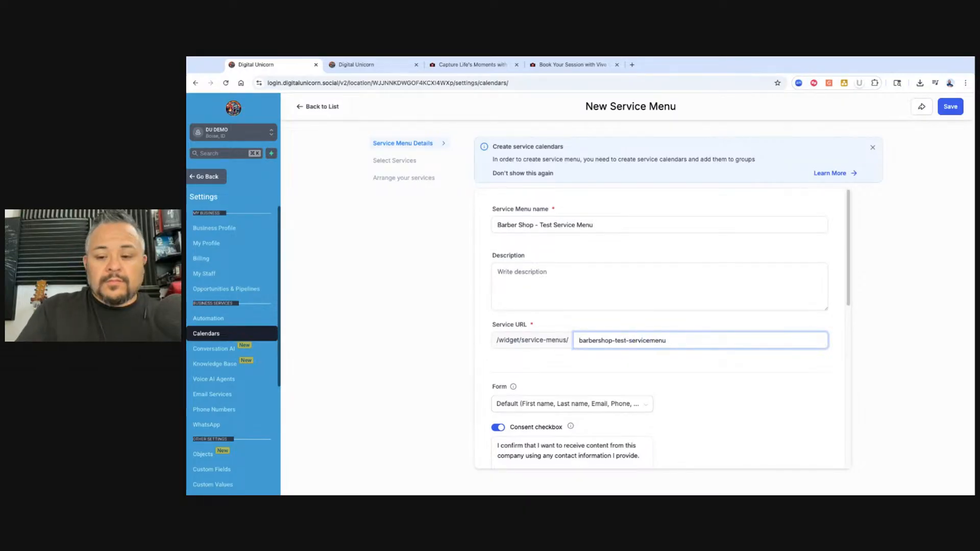
left_click(650, 340)
type("-")
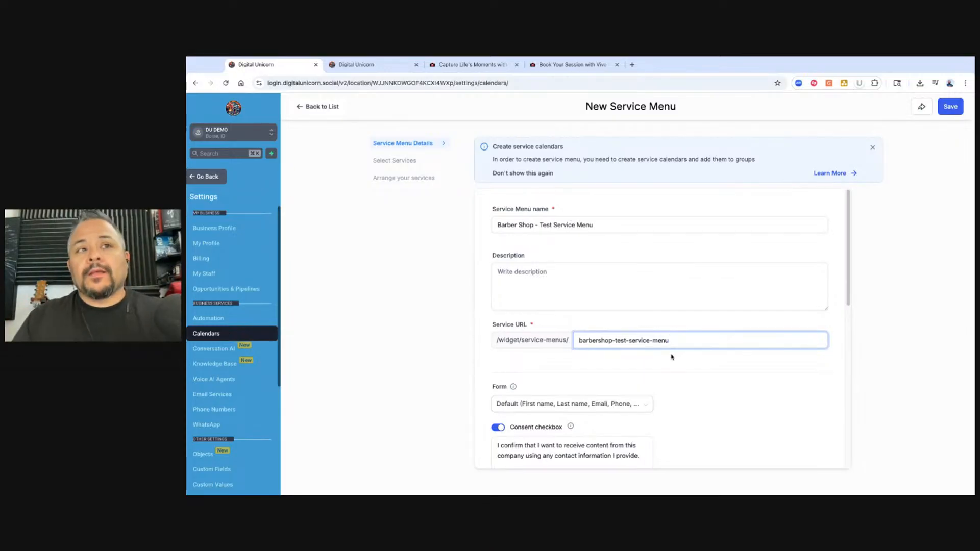
Review the service menu's form, consent checkbox, confirmation page and additional options for guests, multiple services and staff selection
scroll(658, 363, "down", 2)
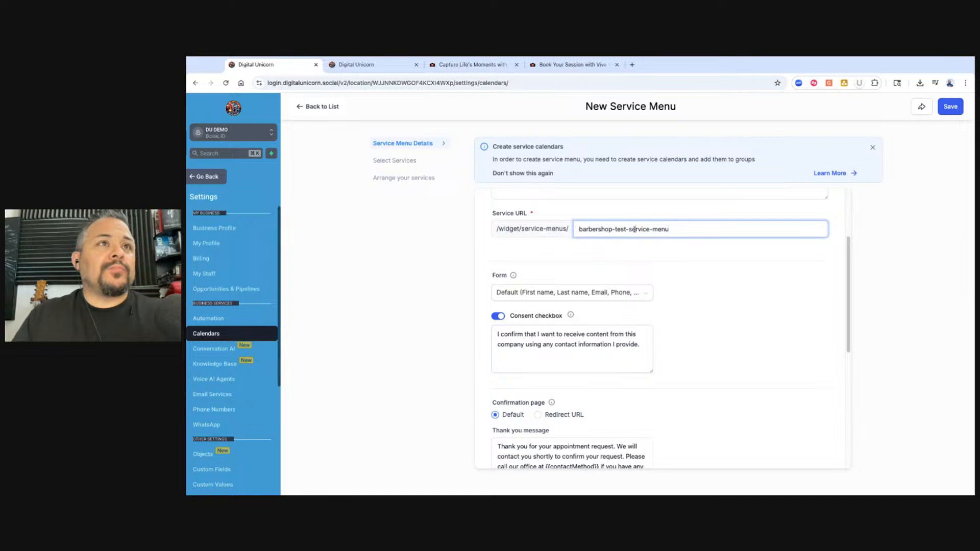
triple_click(635, 230)
scroll(641, 240, "down", 5)
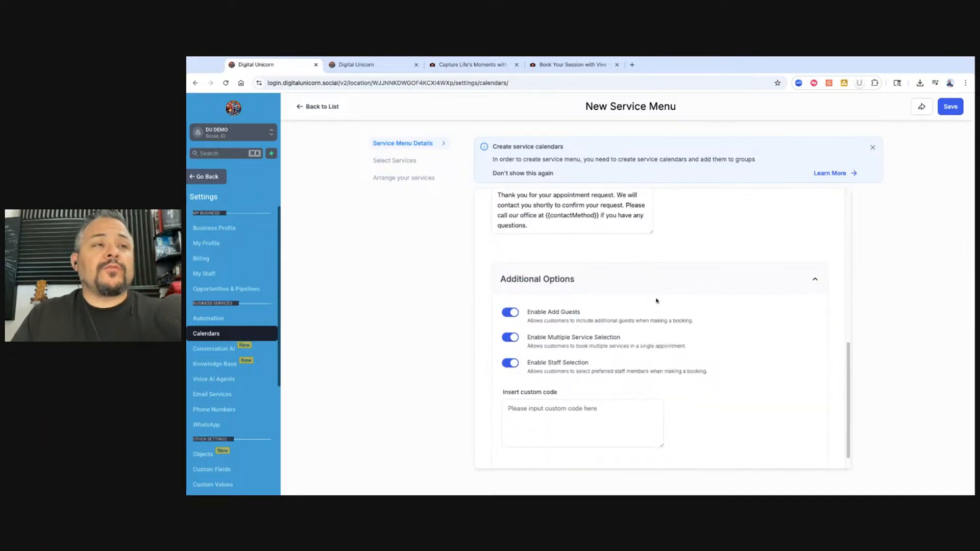
scroll(669, 300, "down", 1)
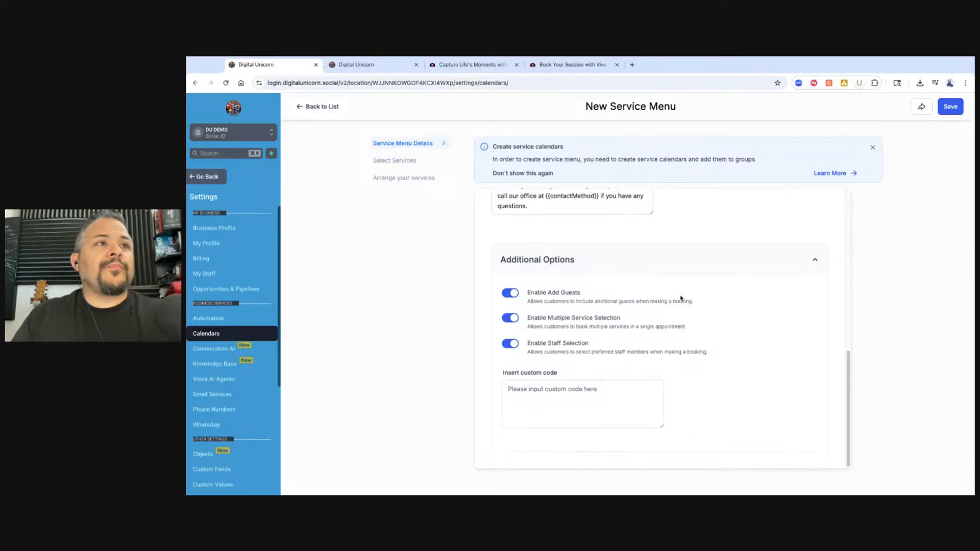
scroll(680, 298, "up", 2)
scroll(680, 298, "up", 3)
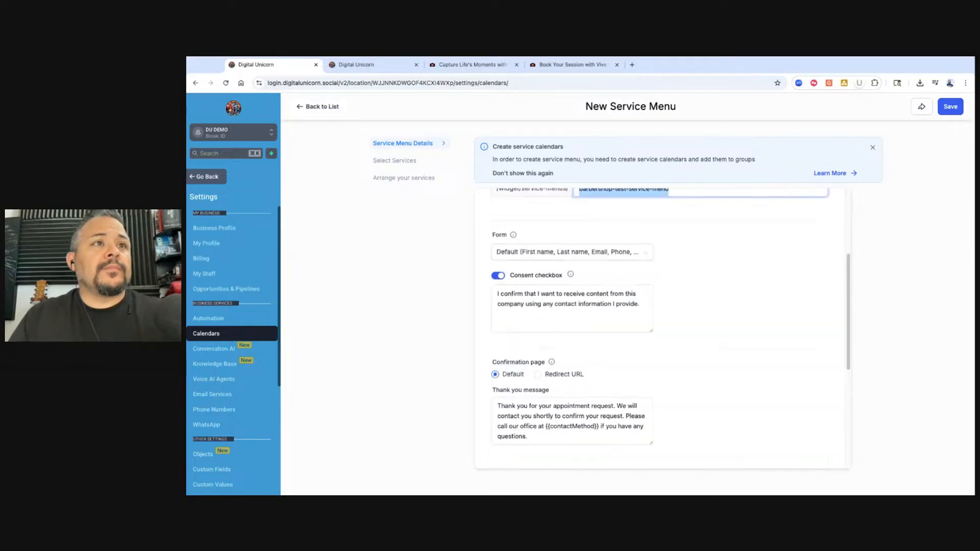
scroll(680, 298, "down", 4)
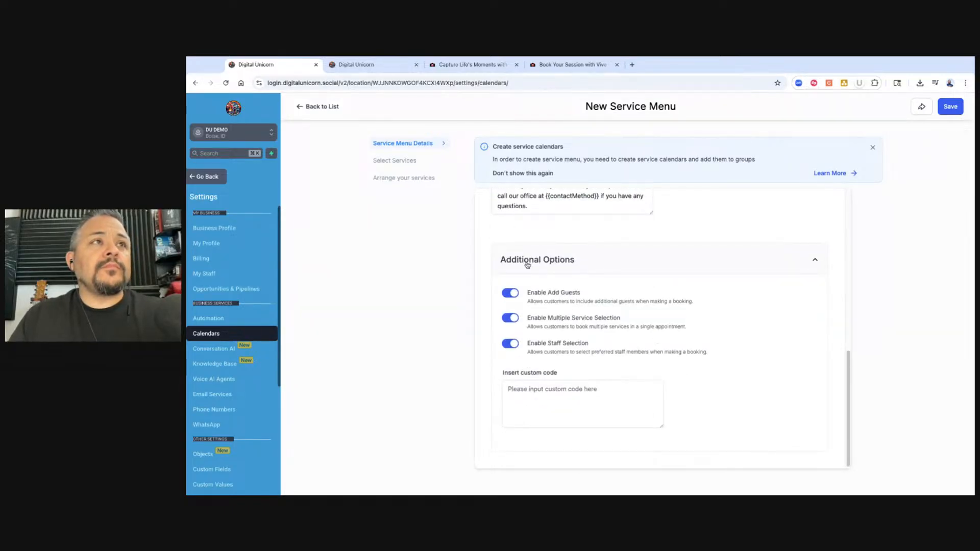
scroll(568, 289, "up", 5)
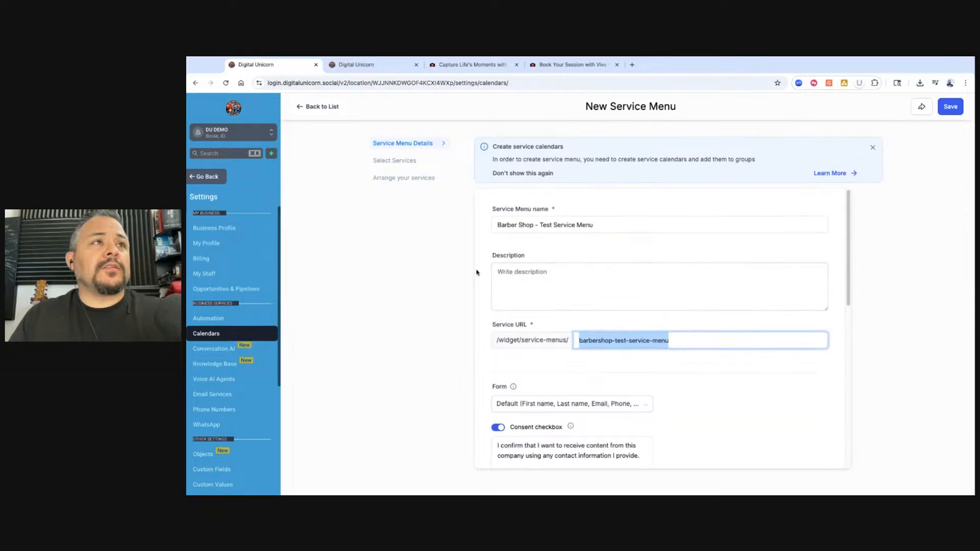
scroll(477, 273, "down", 4)
scroll(518, 359, "down", 2)
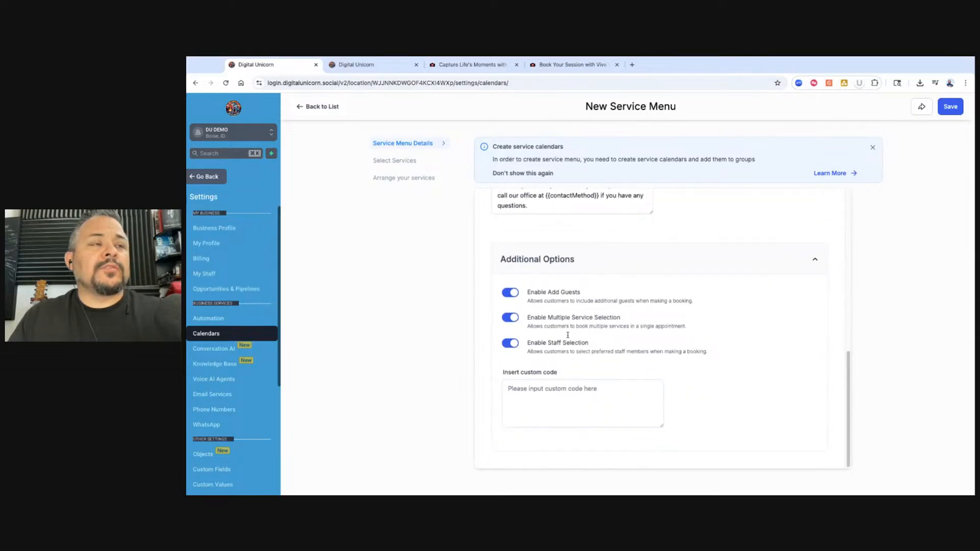
Check the service selection and arrangement settings, and save the service menu without adding any services
left_click(395, 159)
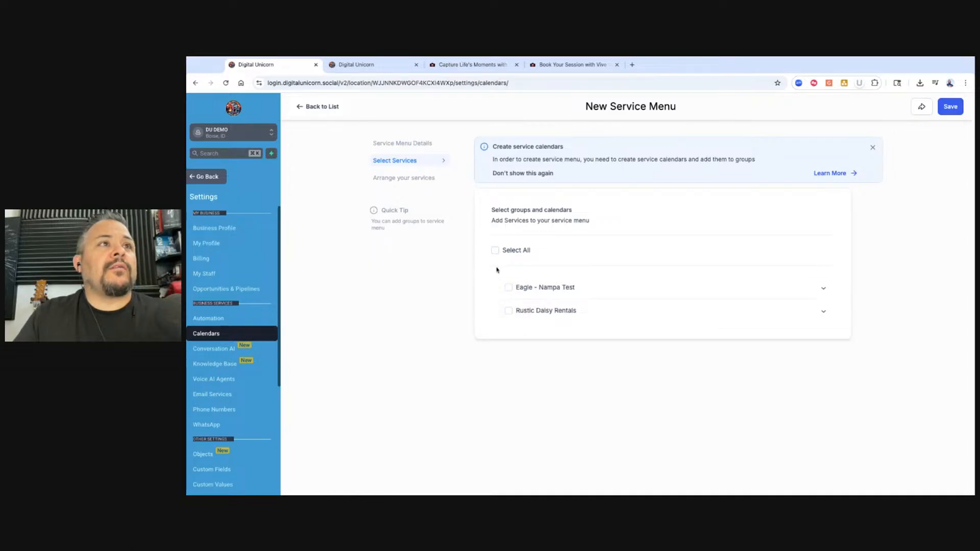
left_click(417, 178)
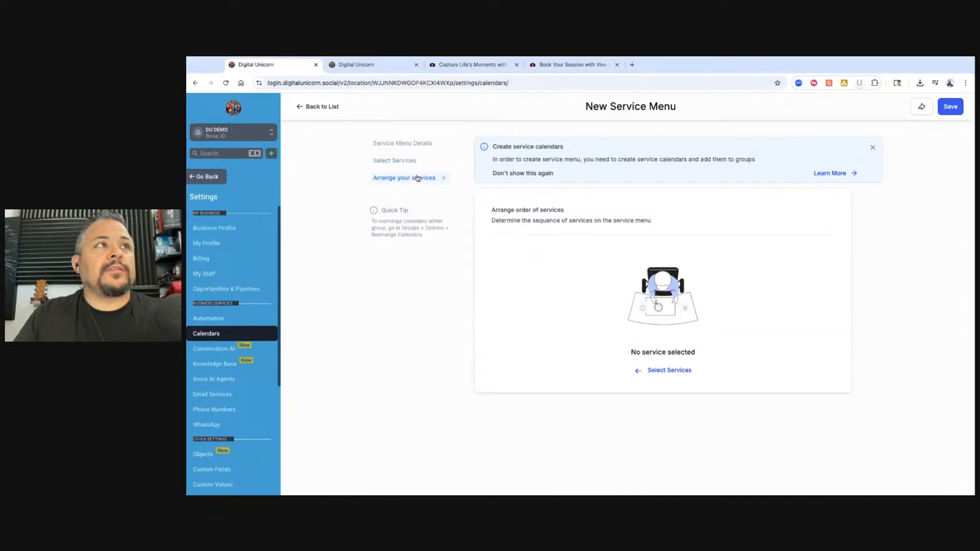
left_click(946, 108)
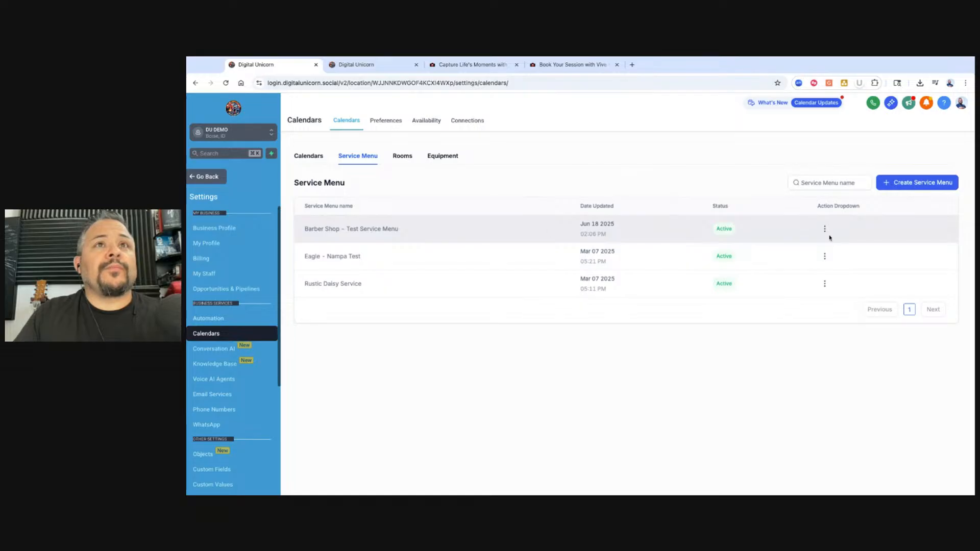
Copy the scheduling link of Barber Shop - Test Service Menu and open it in a new browser tab beside the settings
left_click(824, 229)
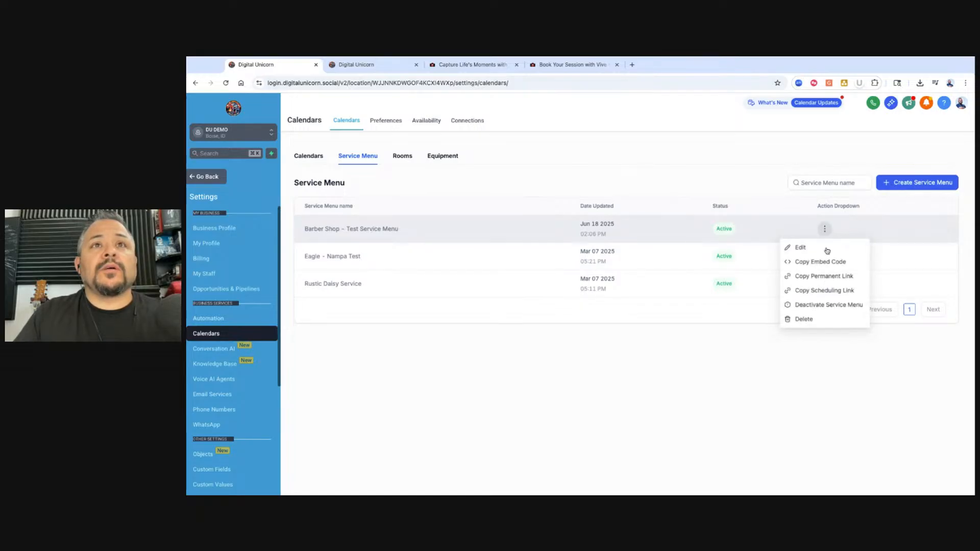
left_click(829, 290)
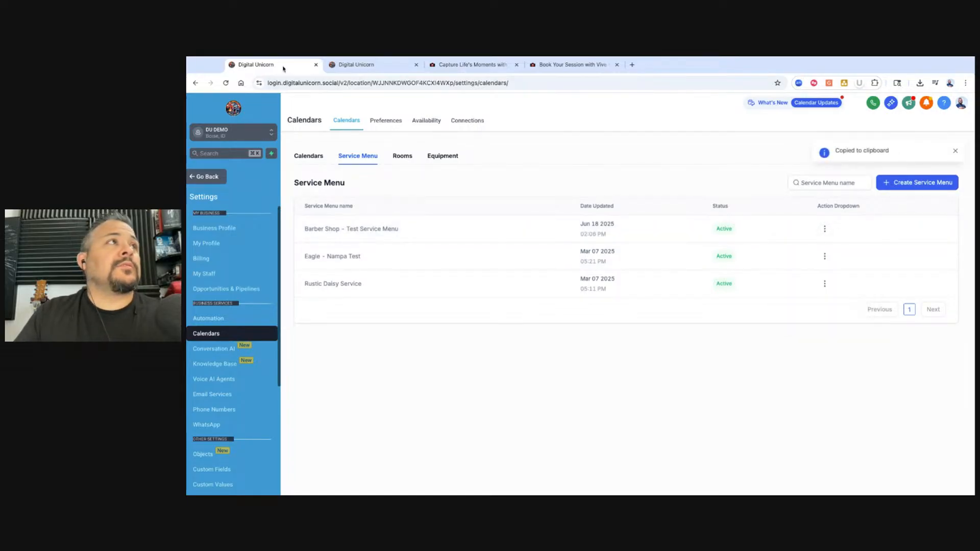
key("ctrl+t")
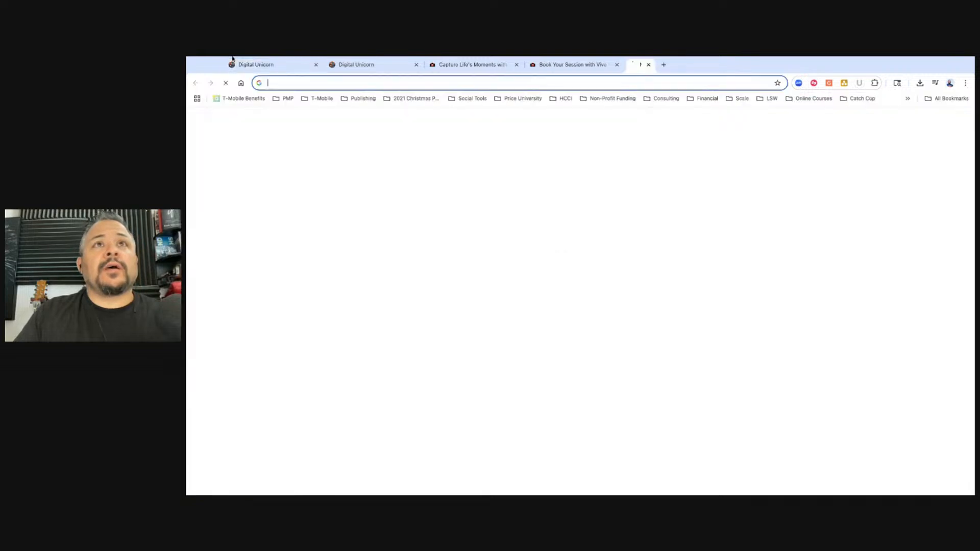
left_click_drag(675, 72, 375, 65)
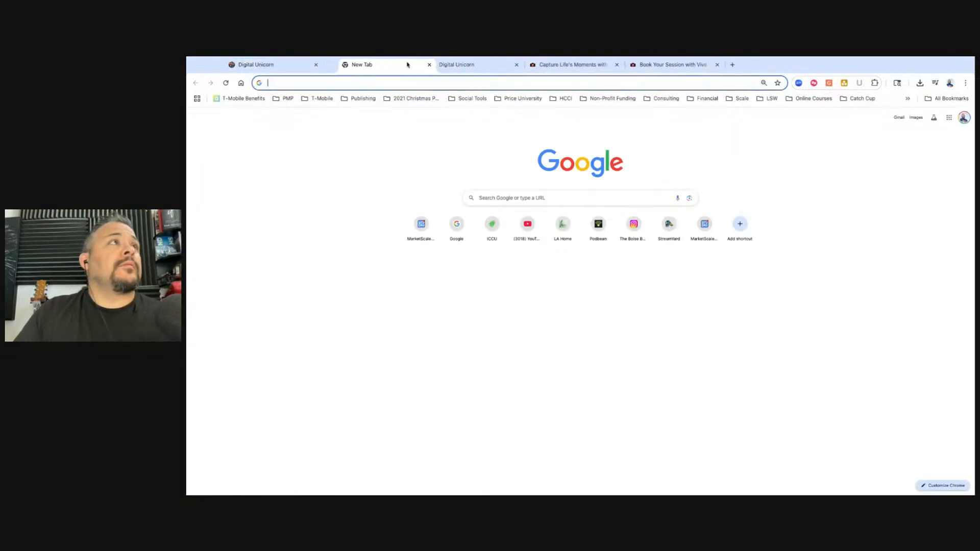
key("ctrl+v")
key("Return")
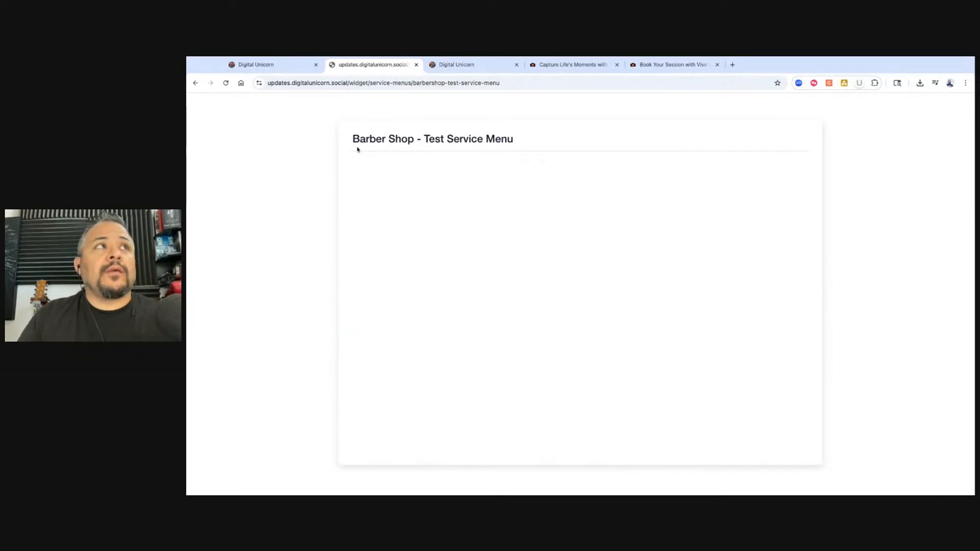
Return to the calendars list, open Barber Shop - Test Service Calendar for editing and check its group options
left_click(269, 65)
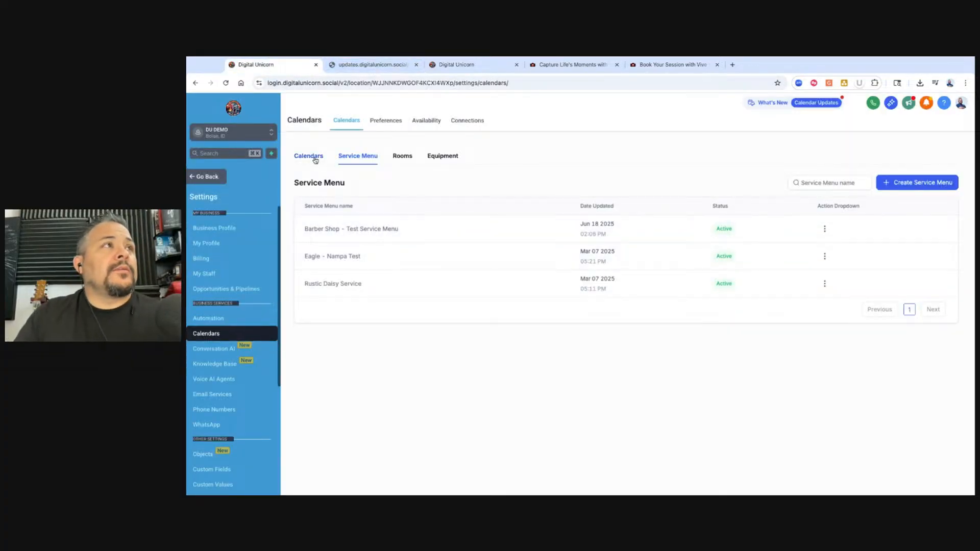
left_click(316, 160)
scroll(868, 459, "down", 1)
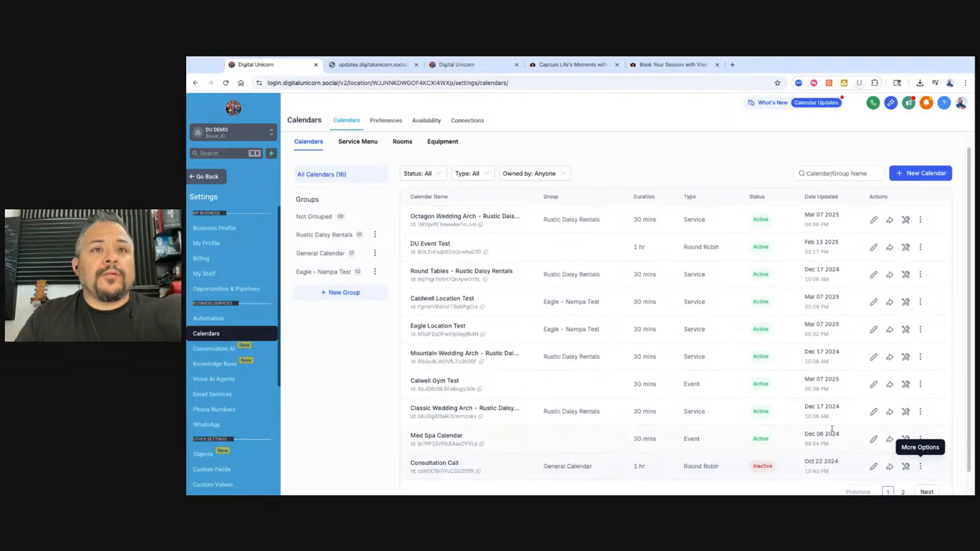
left_click(902, 470)
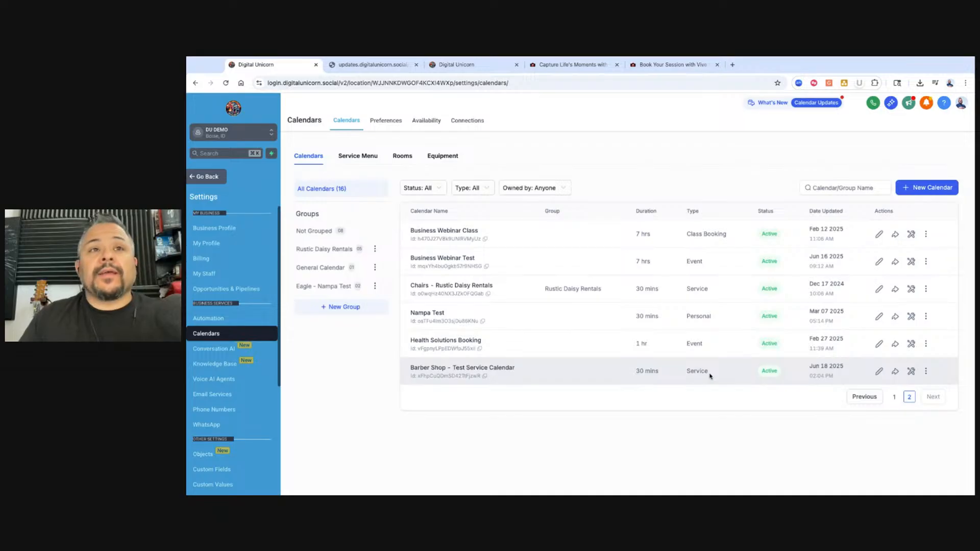
left_click(879, 373)
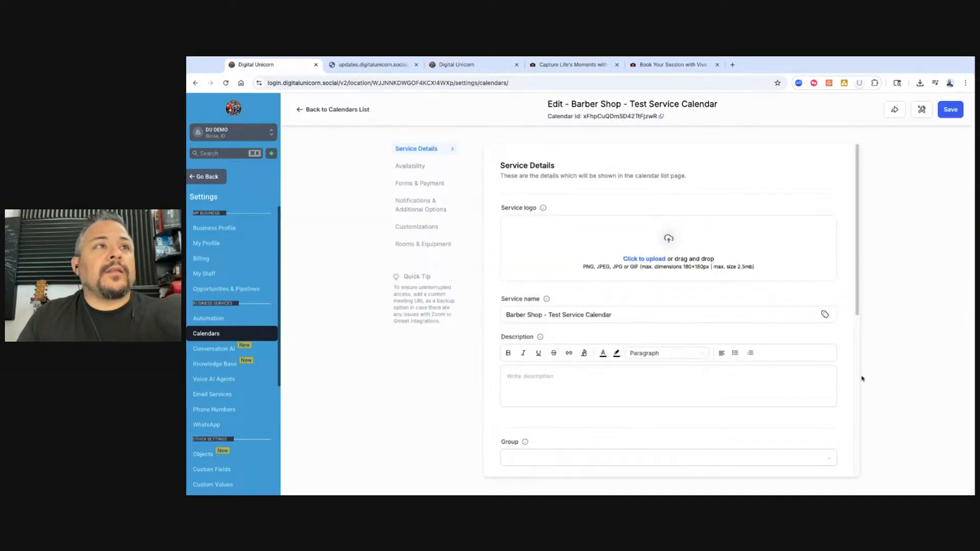
scroll(653, 350, "down", 3)
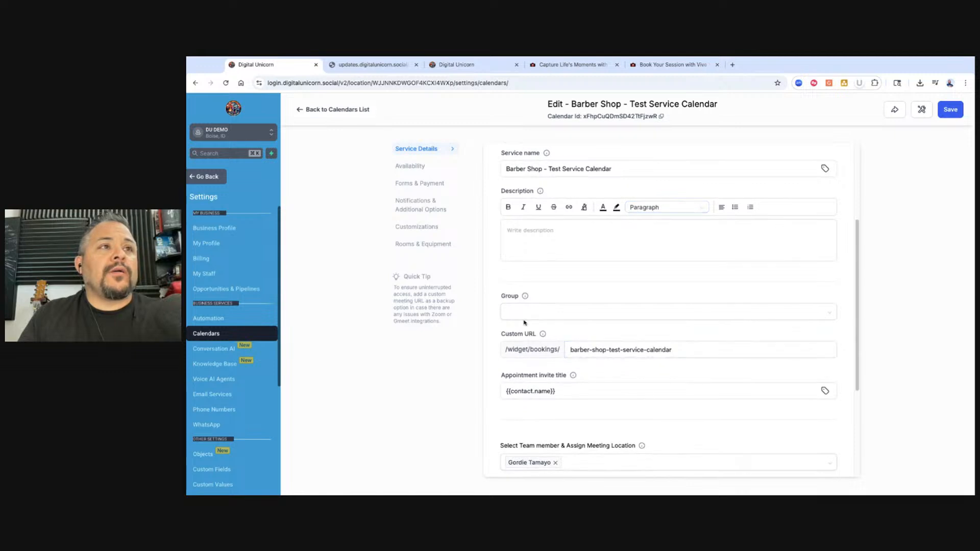
left_click(584, 315)
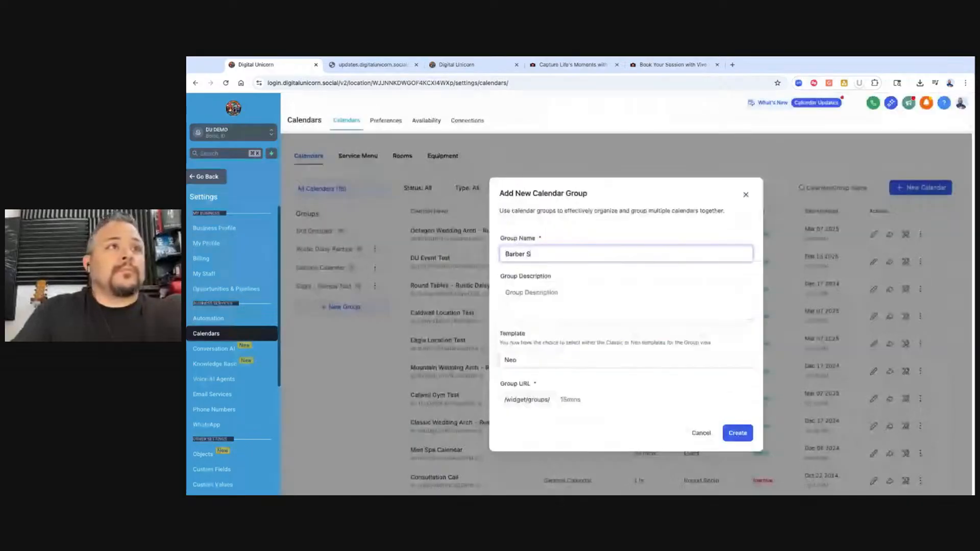
Create a calendar group named "Barber Shop Test Group" with the group URL barber-shop
type("hop Test Group")
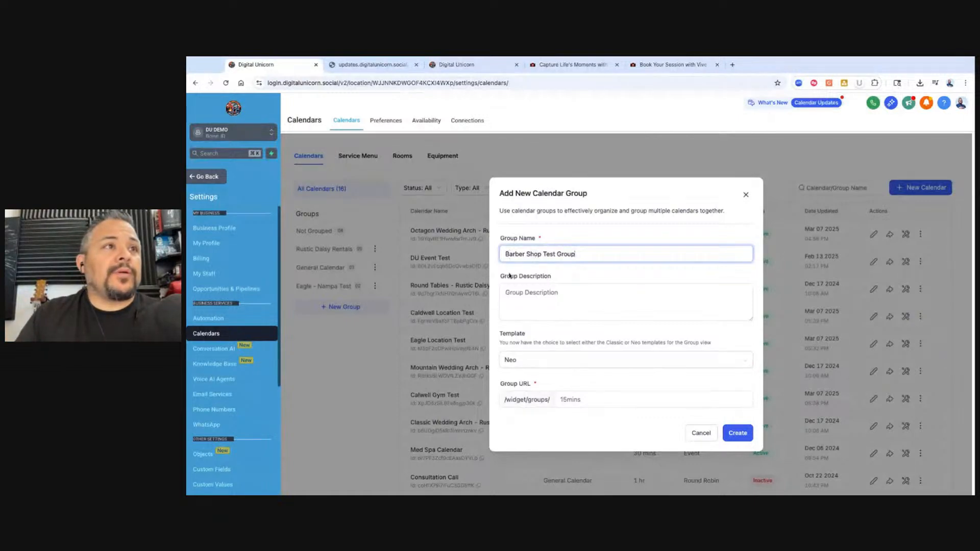
left_click(590, 399)
key("super+v")
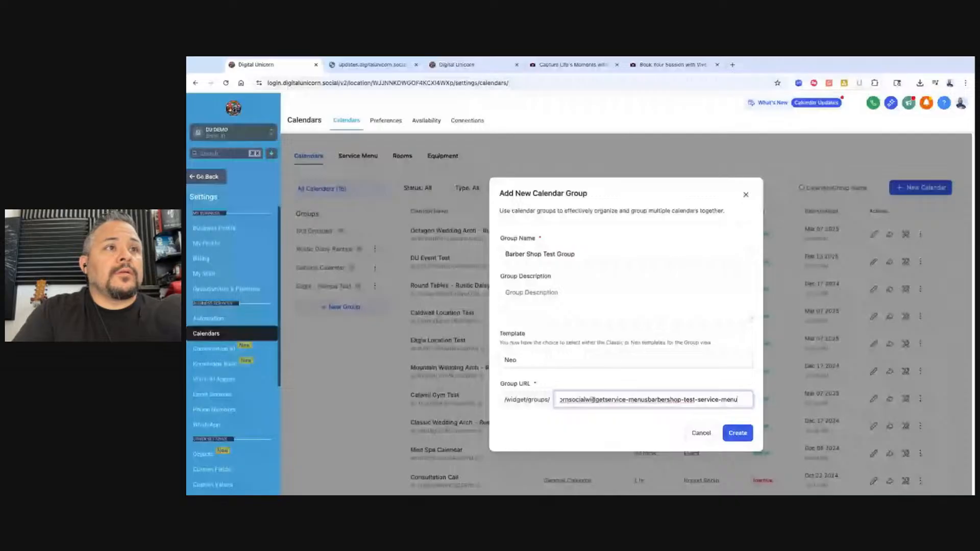
key("super+z")
type("barber-shop")
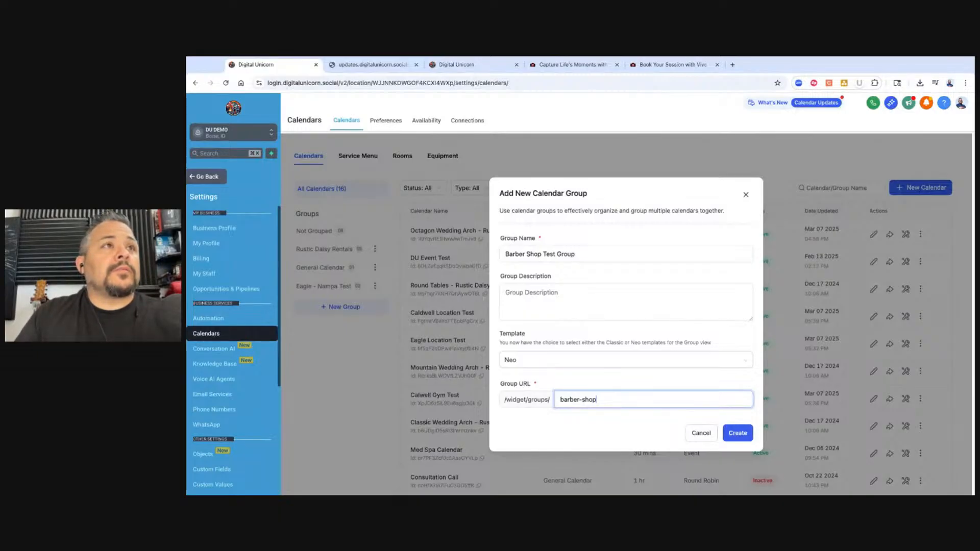
key("Return")
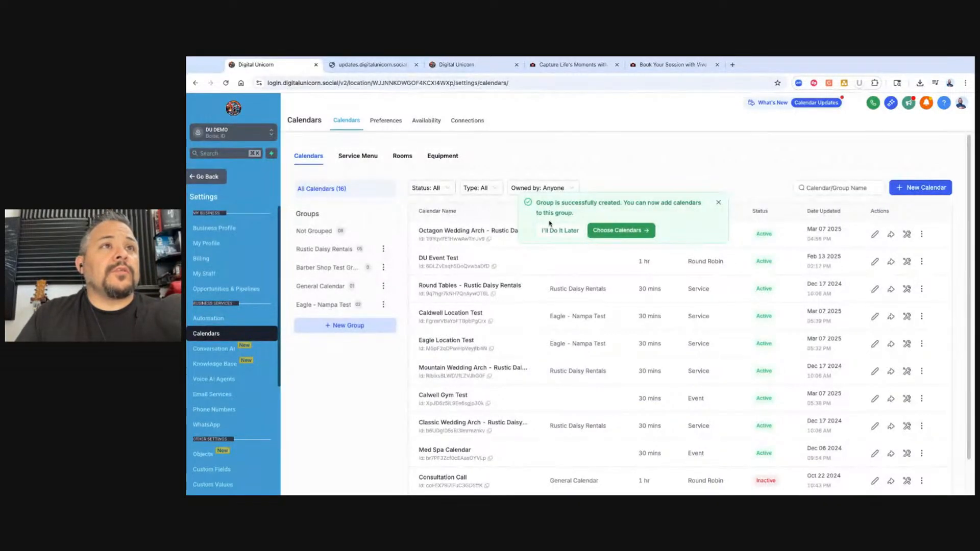
Add Barber Shop - Test Service Calendar to the newly created Barber Shop Test Group
left_click(623, 230)
left_click(591, 329)
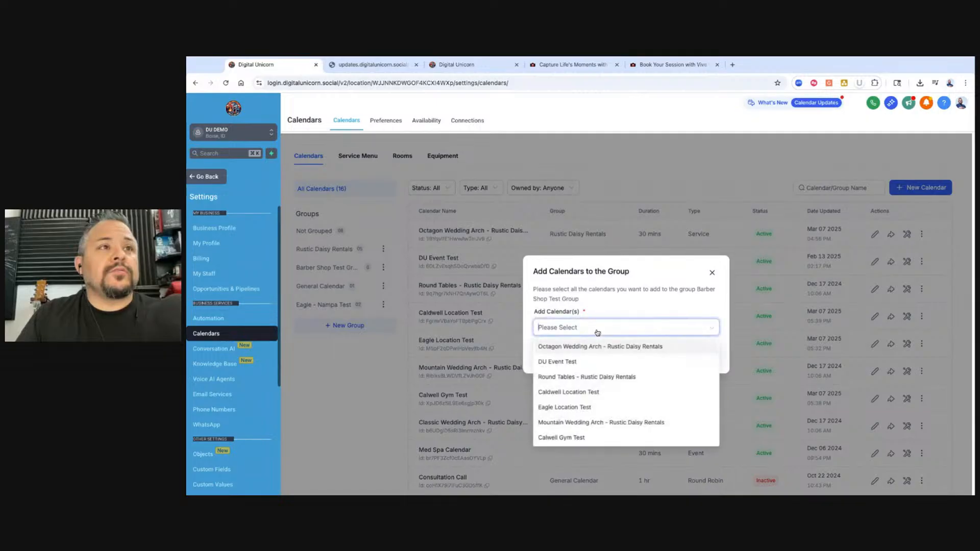
scroll(582, 388, "down", 5)
scroll(577, 393, "down", 2)
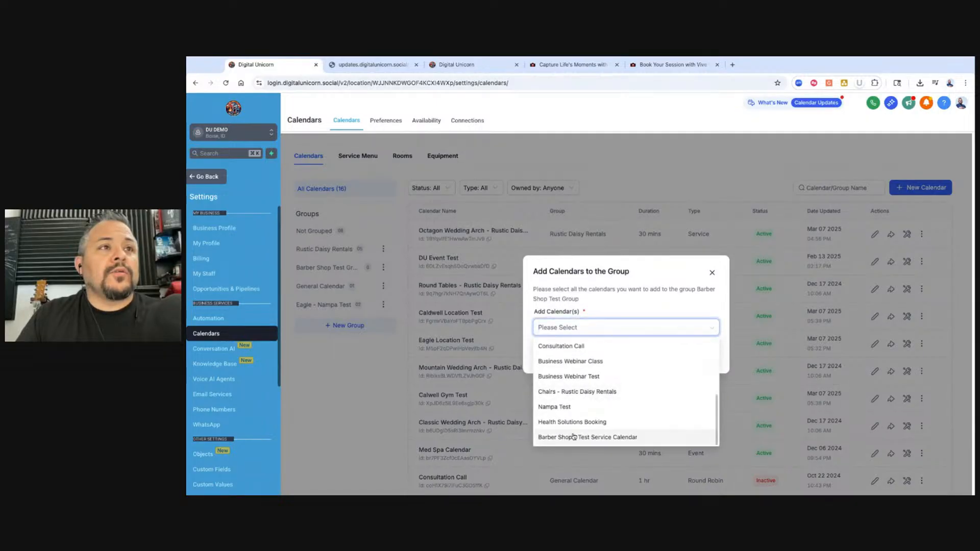
left_click(567, 437)
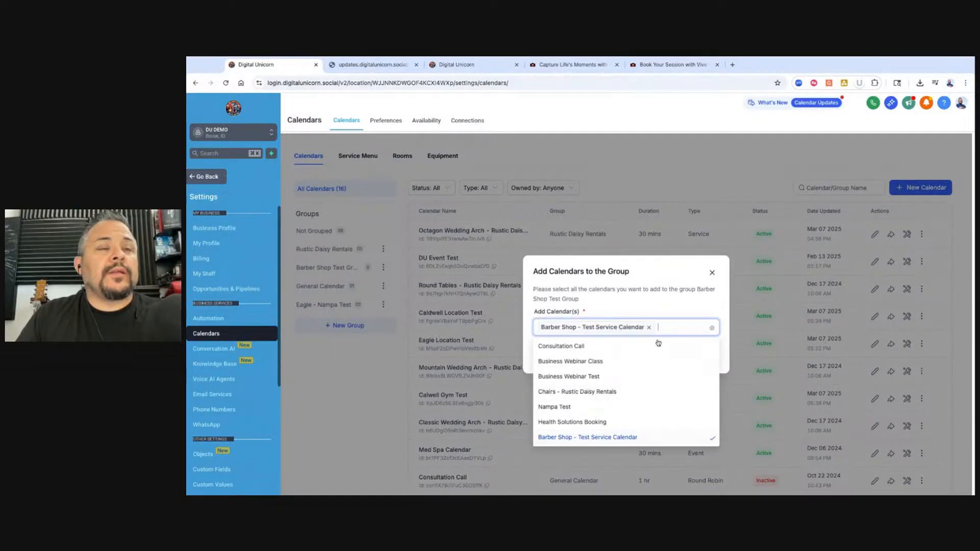
left_click(699, 270)
left_click(697, 356)
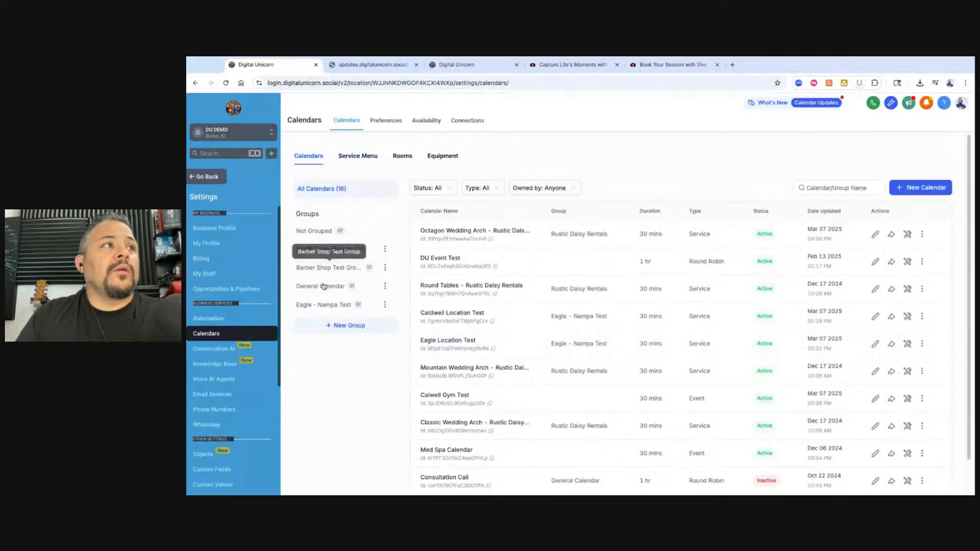
Check the group and the rooms and equipment settings of Barber Shop - Test Service Calendar, and view the service menu's public booking page
scroll(631, 415, "down", 1)
left_click(903, 473)
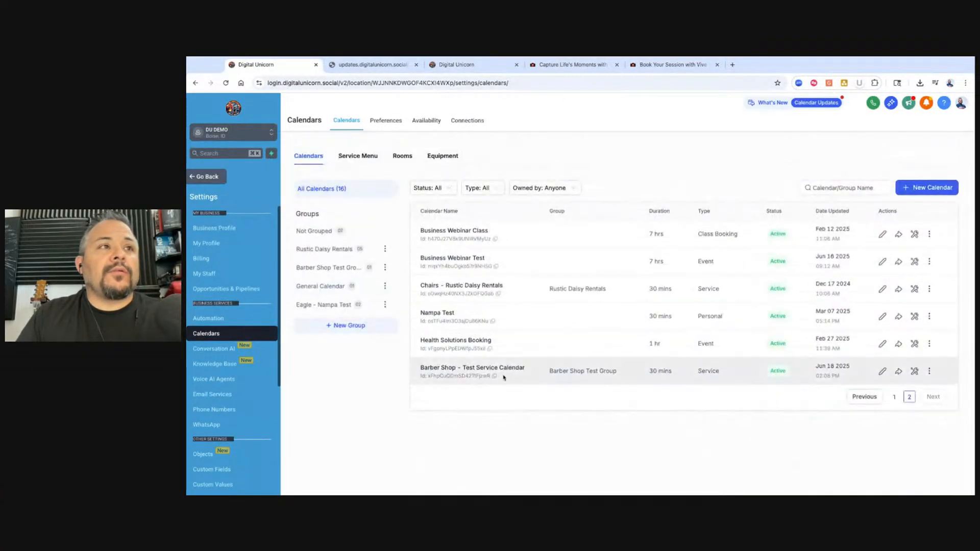
left_click(881, 373)
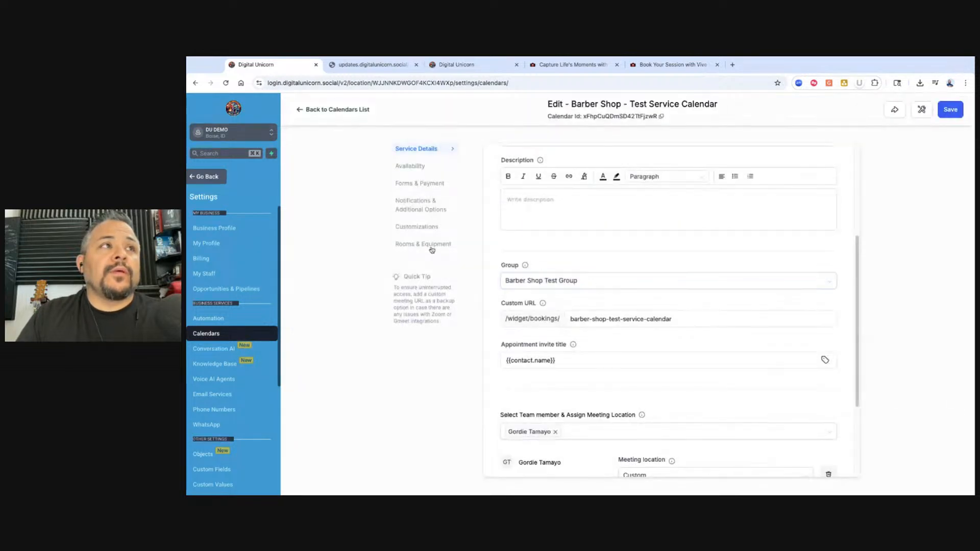
left_click(404, 245)
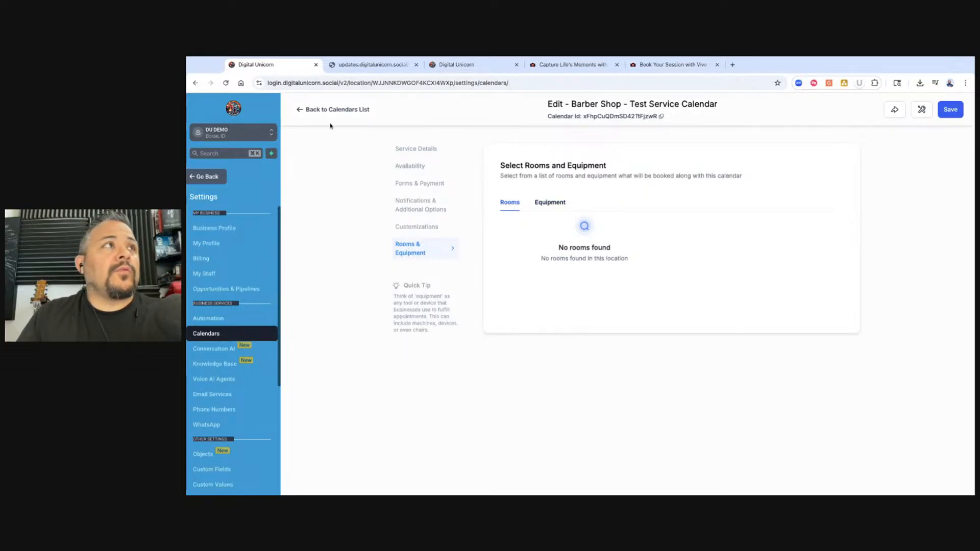
left_click(306, 109)
left_click(383, 65)
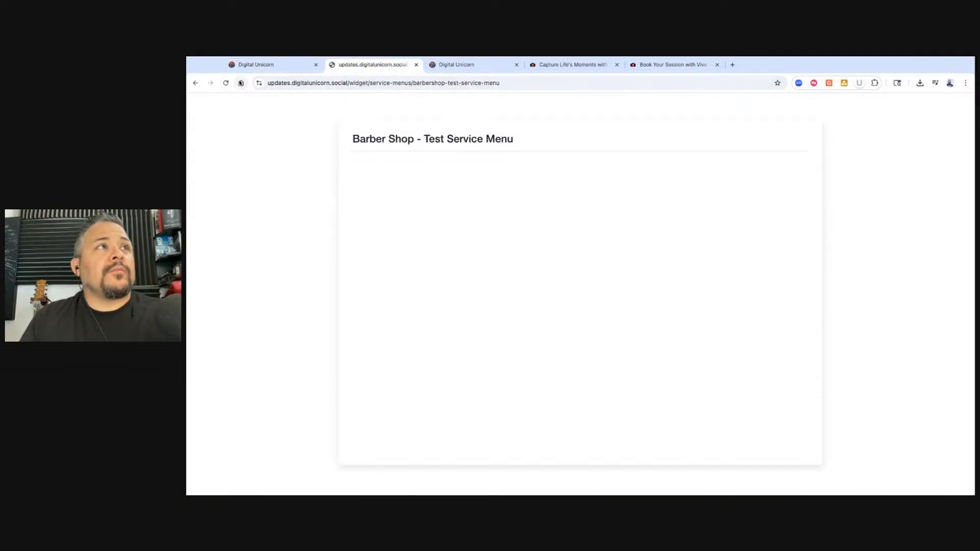
left_click(340, 85)
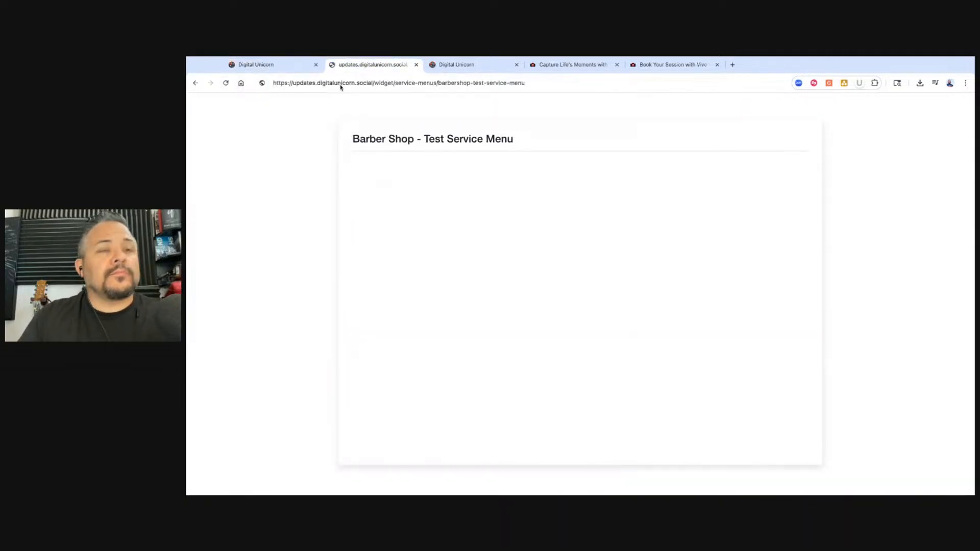
Add Barber Shop Test Group with its calendar to the services of Barber Shop - Test Service Menu, save it and return to the list
left_click(270, 65)
left_click(358, 155)
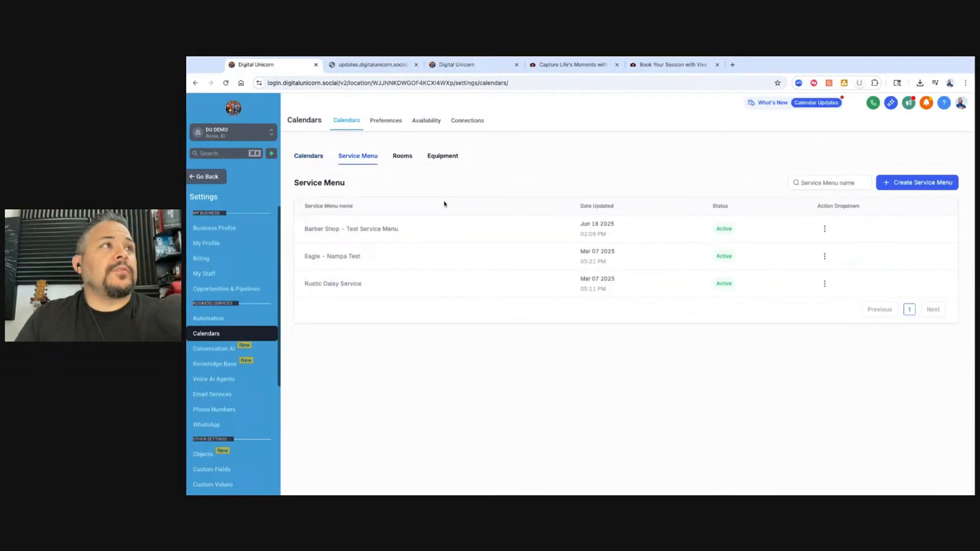
left_click(826, 229)
left_click(800, 247)
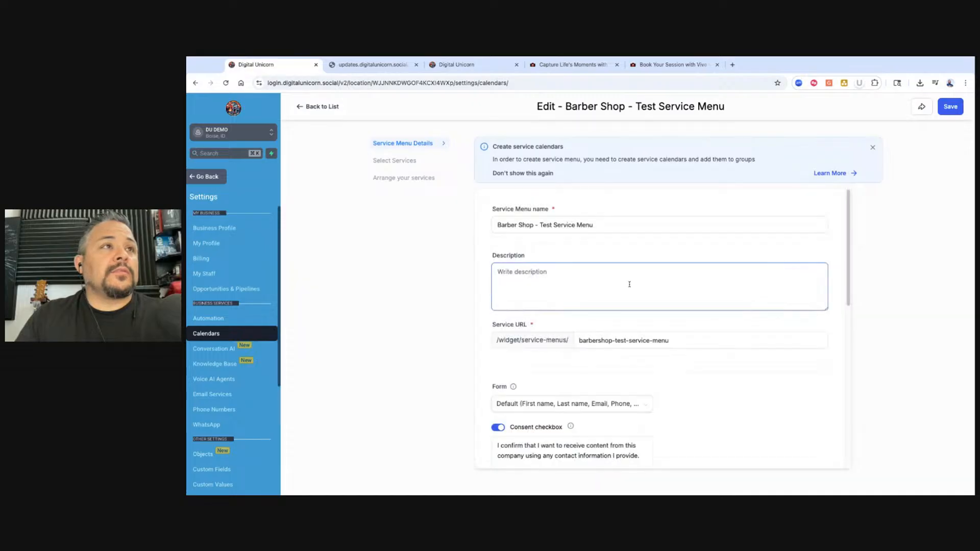
left_click(394, 160)
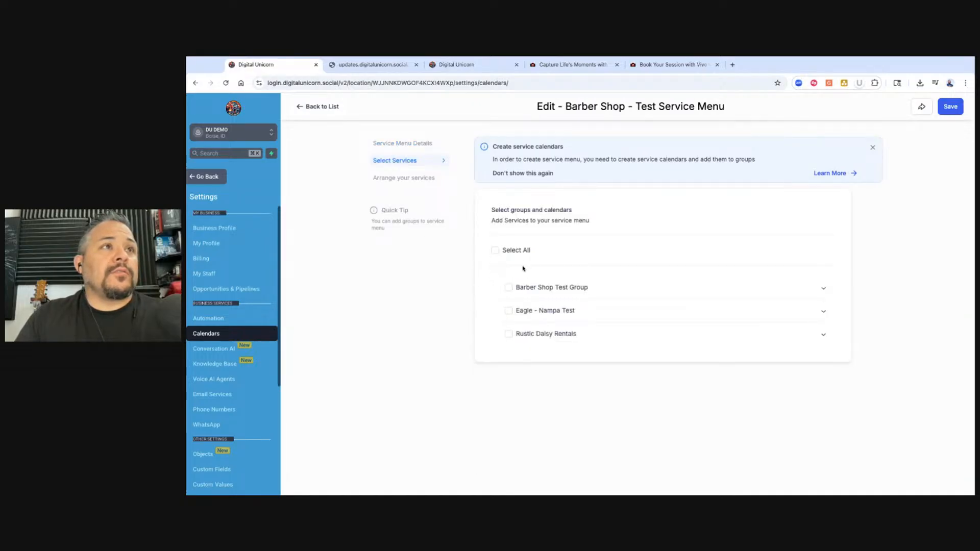
left_click(508, 288)
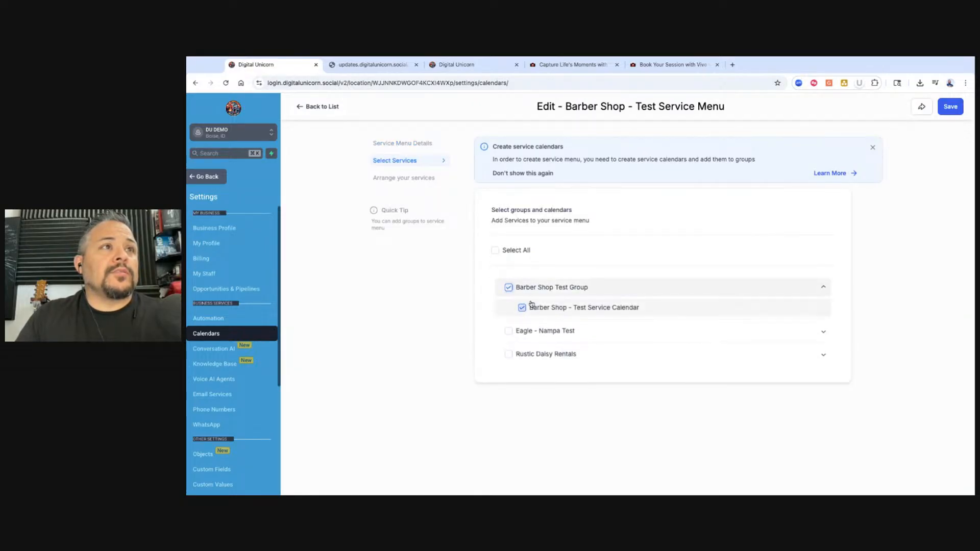
left_click(948, 107)
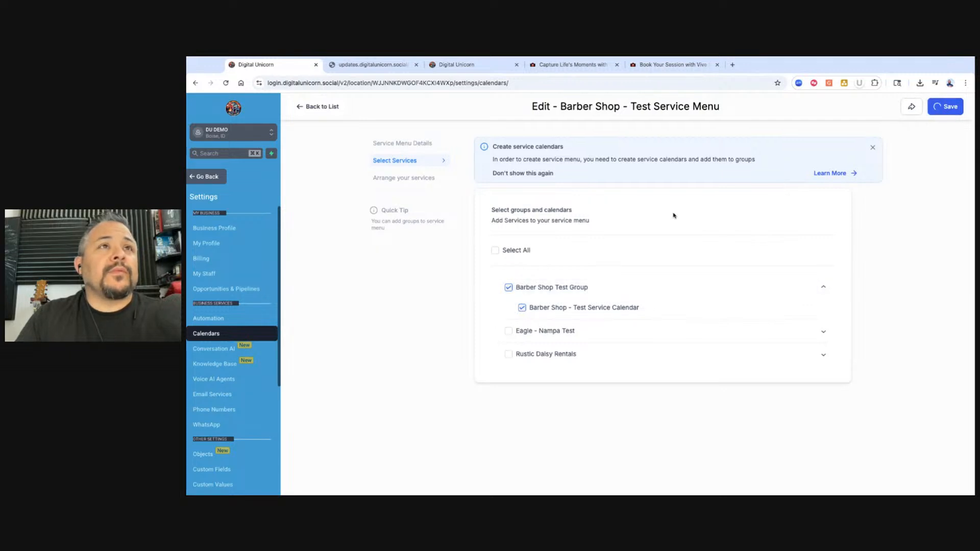
left_click(309, 105)
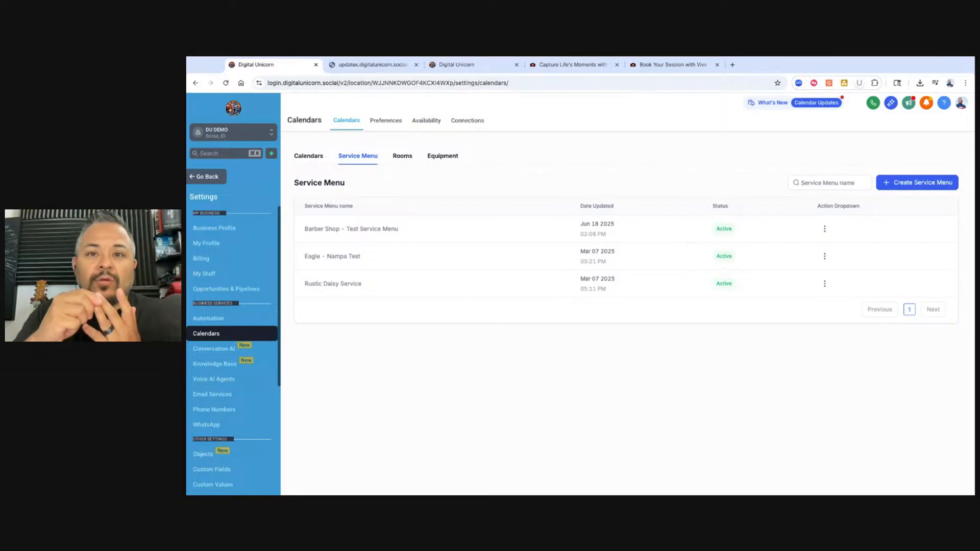
Duplicate Barber Shop - Test Service Calendar from the calendars list
left_click(301, 159)
scroll(714, 357, "down", 1)
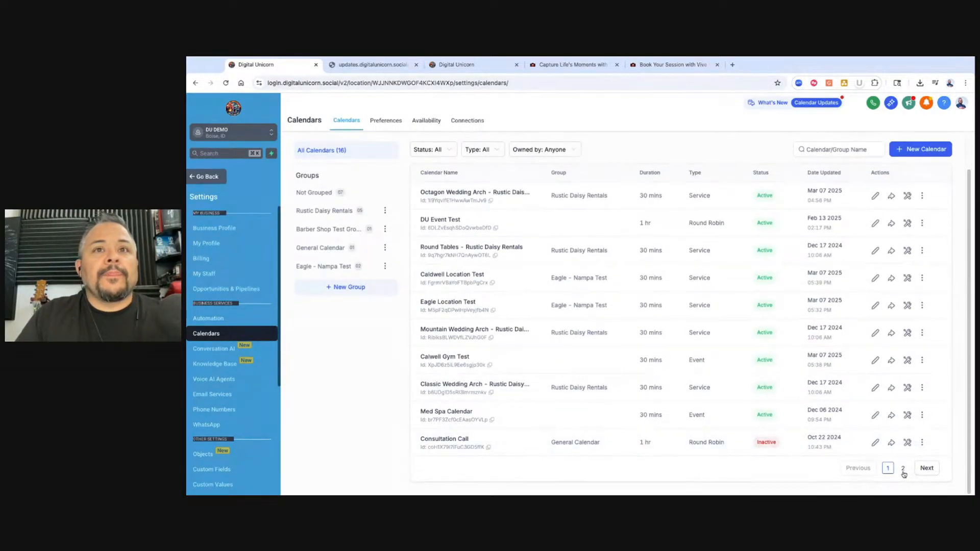
left_click(903, 470)
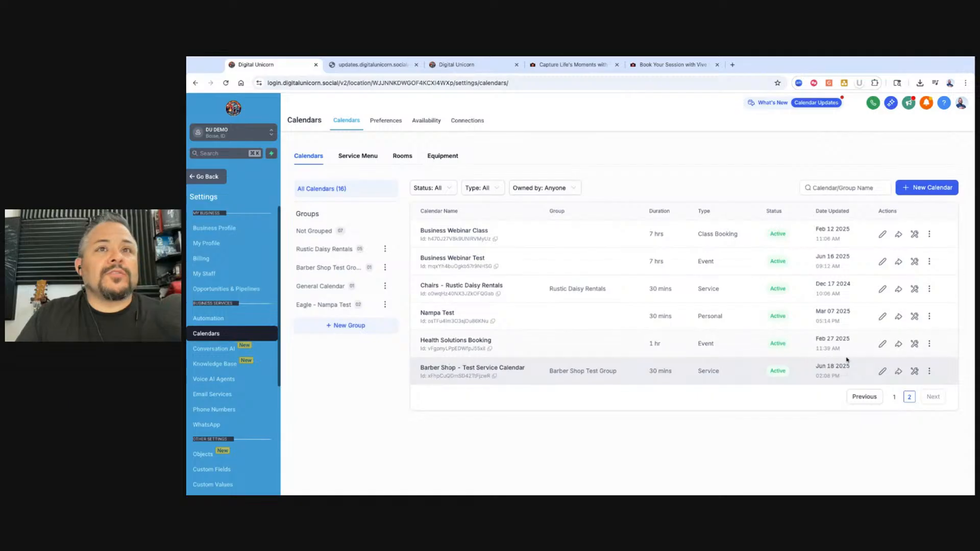
left_click(929, 372)
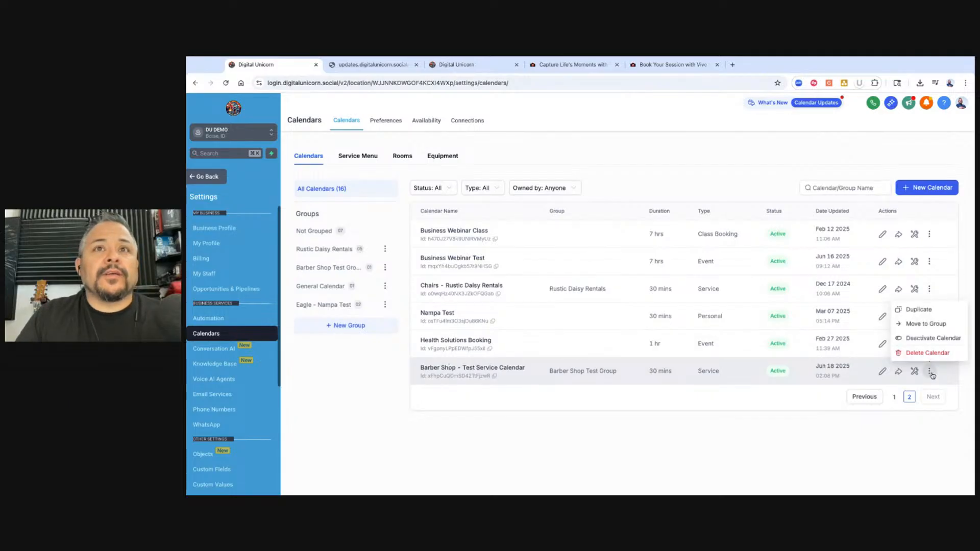
left_click(918, 310)
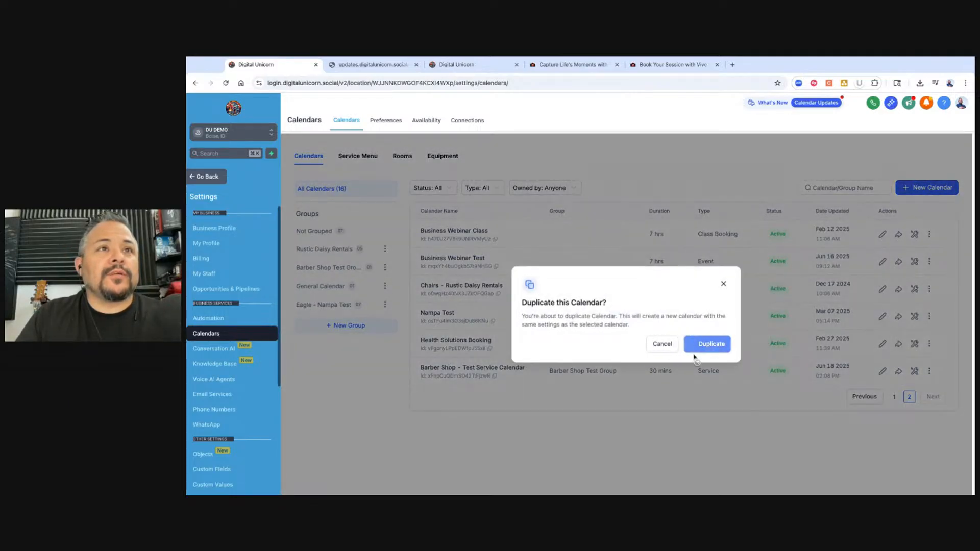
left_click(711, 344)
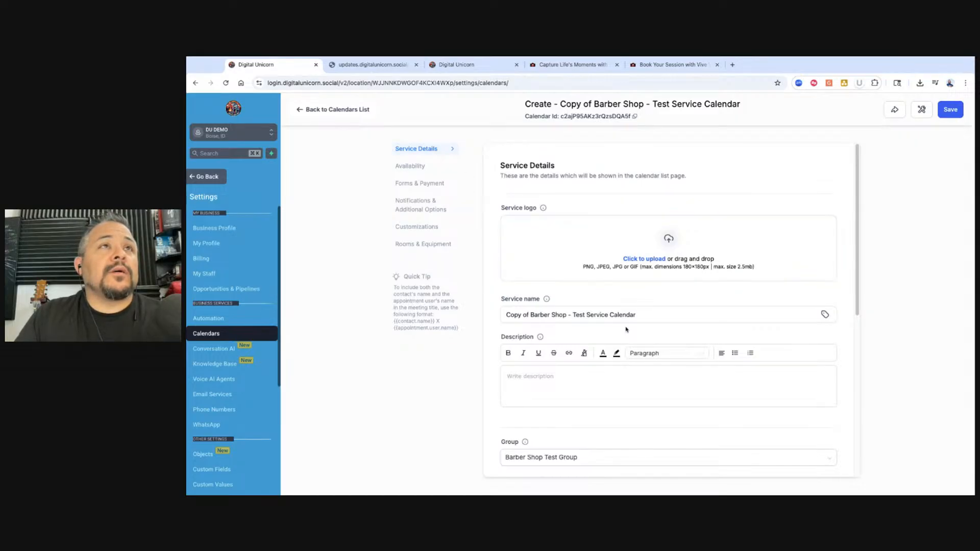
Set the duplicated calendar's custom URL to nail-tech-test-service-calendar and save the service details
scroll(620, 348, "down", 6)
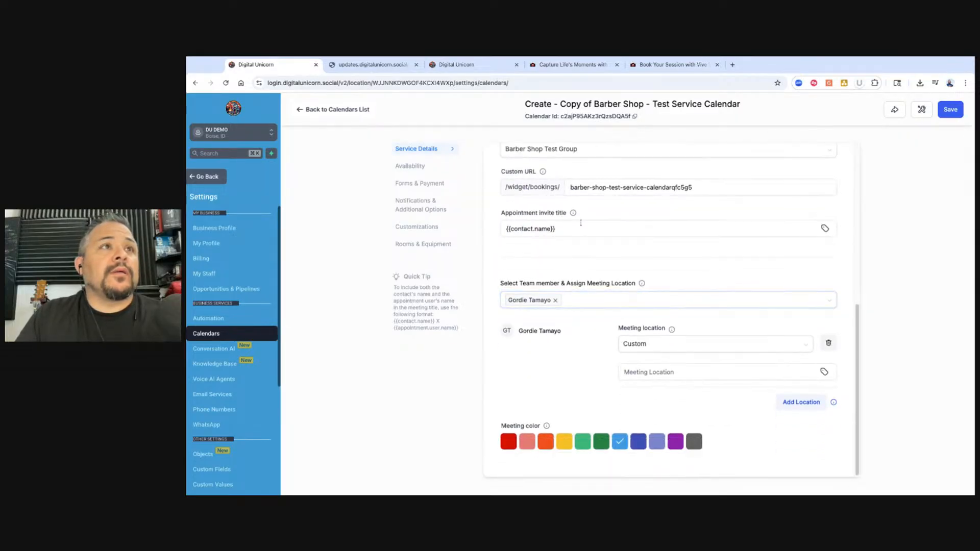
left_click_drag(569, 189, 579, 189)
key("shift+Right")
key("shift+Right")
key("shift+Right")
key("shift+Right")
key("shift+Right")
key("shift+Right")
key("shift+Right")
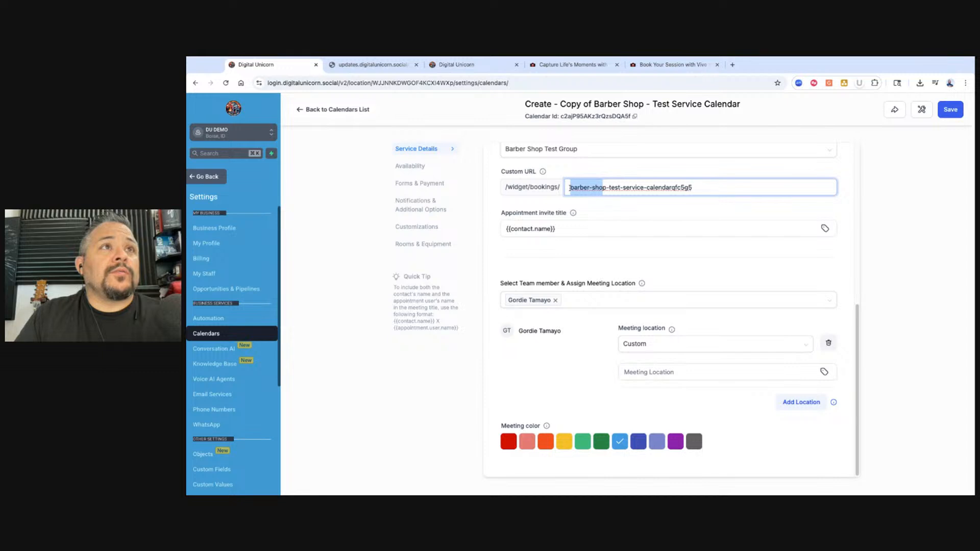
key("BackSpace")
type("nail-")
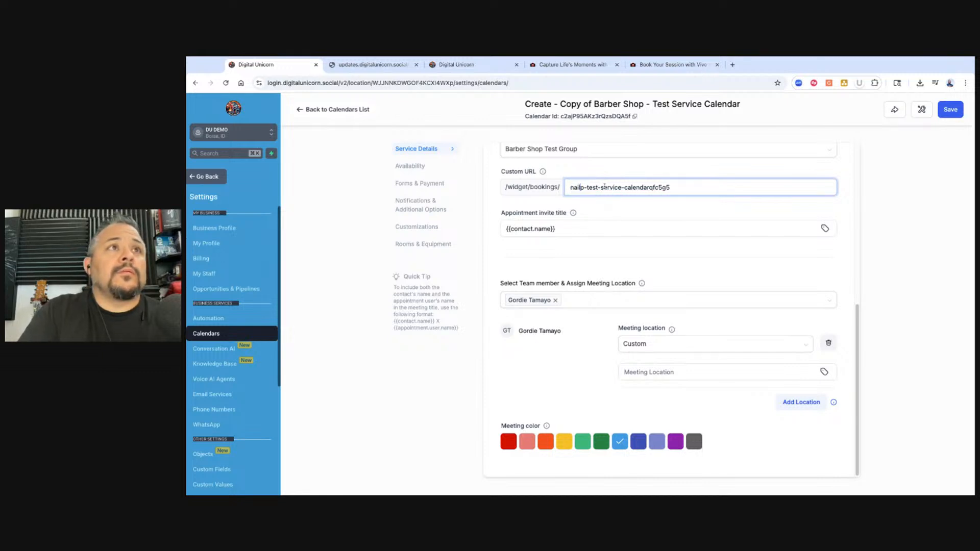
type("tech")
key("Delete")
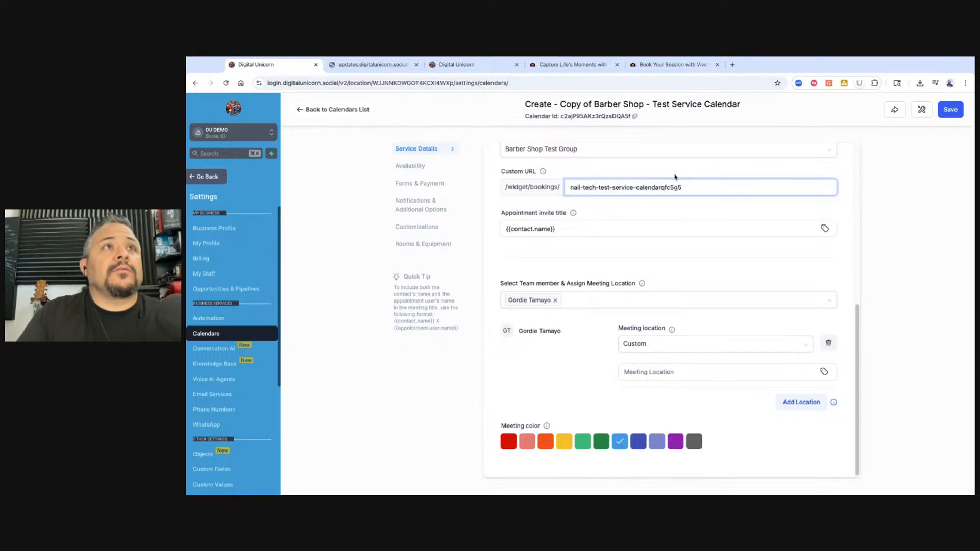
key("BackSpace")
key("BackSpace")
key("BackSpace")
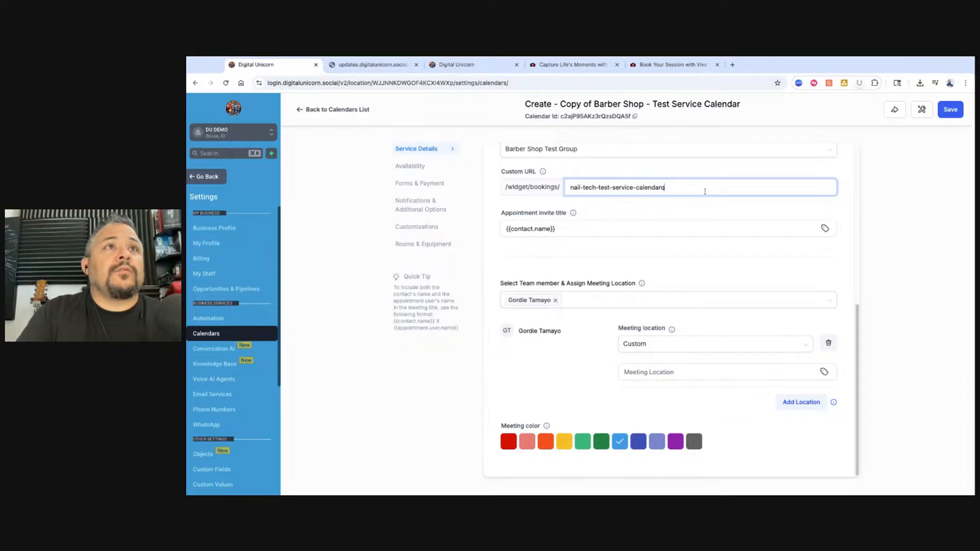
scroll(558, 198, "up", 6)
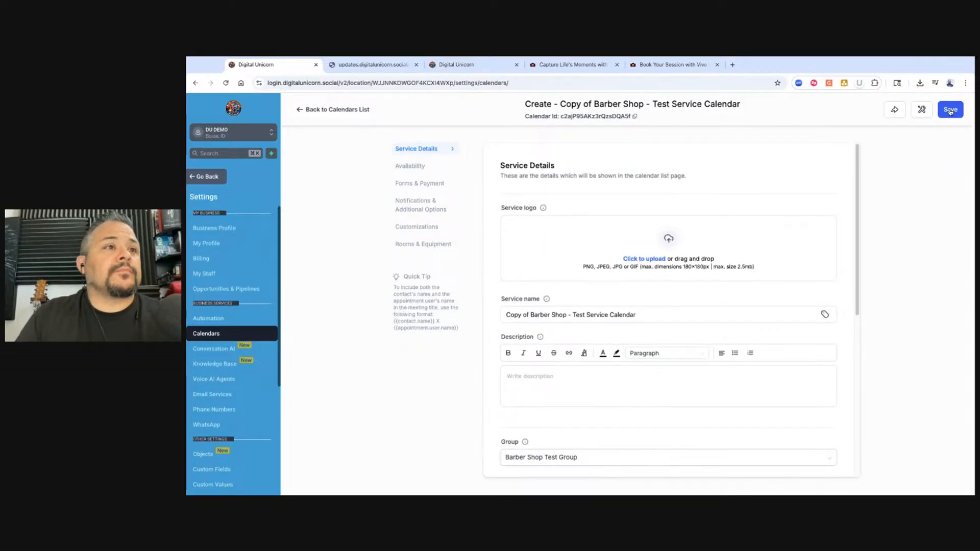
scroll(642, 441, "down", 3)
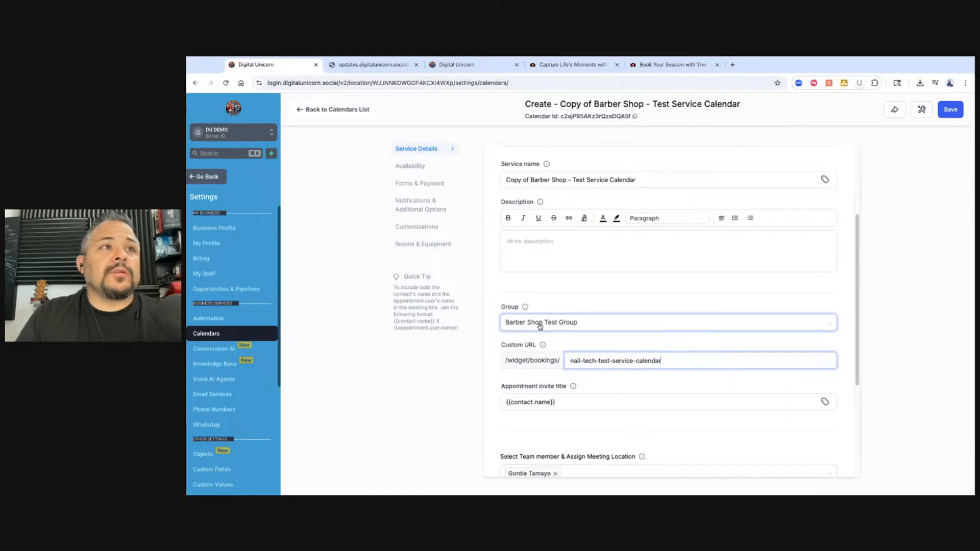
scroll(555, 212, "up", 3)
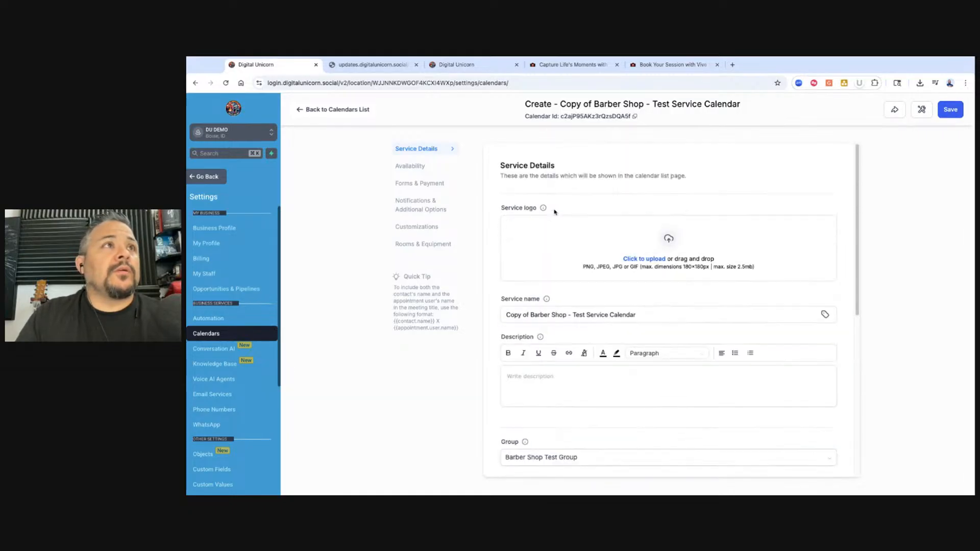
left_click(943, 116)
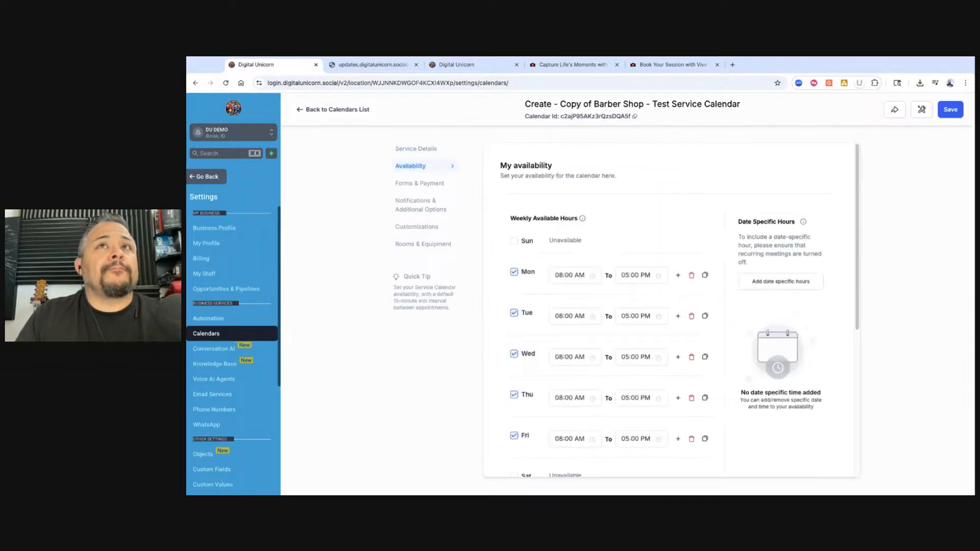
Rename the duplicated service "Nail Tech - Test Service Calendar", save it and return to the calendars list
left_click(417, 150)
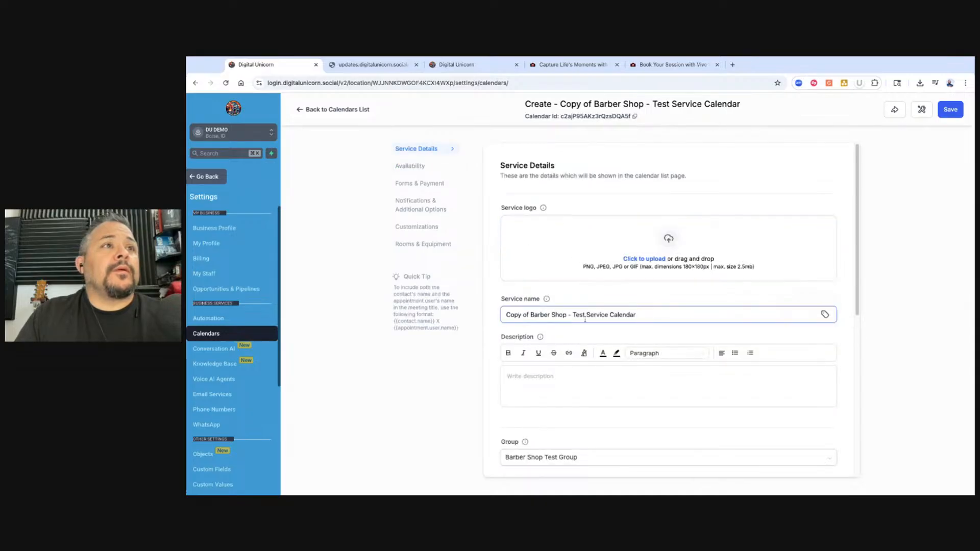
left_click_drag(506, 317, 568, 316)
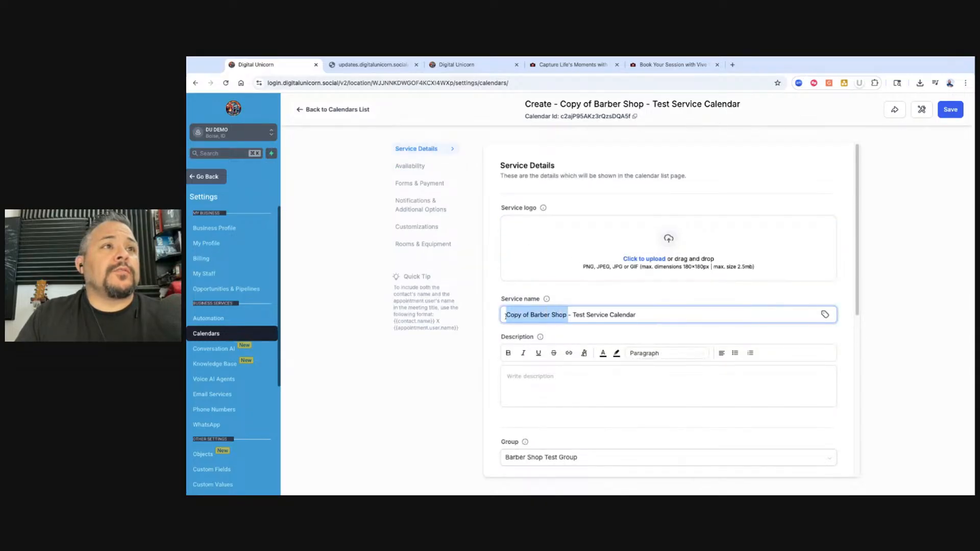
type("Nail T")
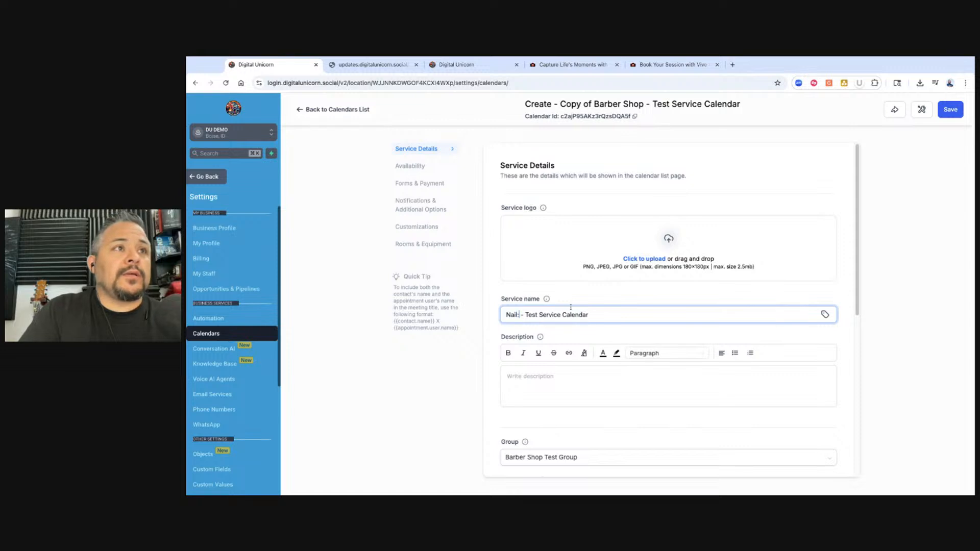
type("ech")
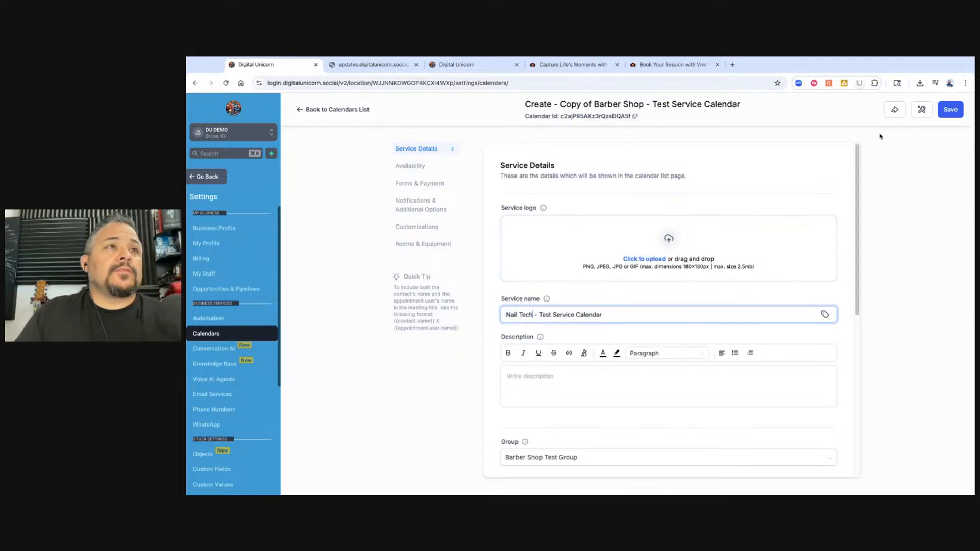
left_click(955, 111)
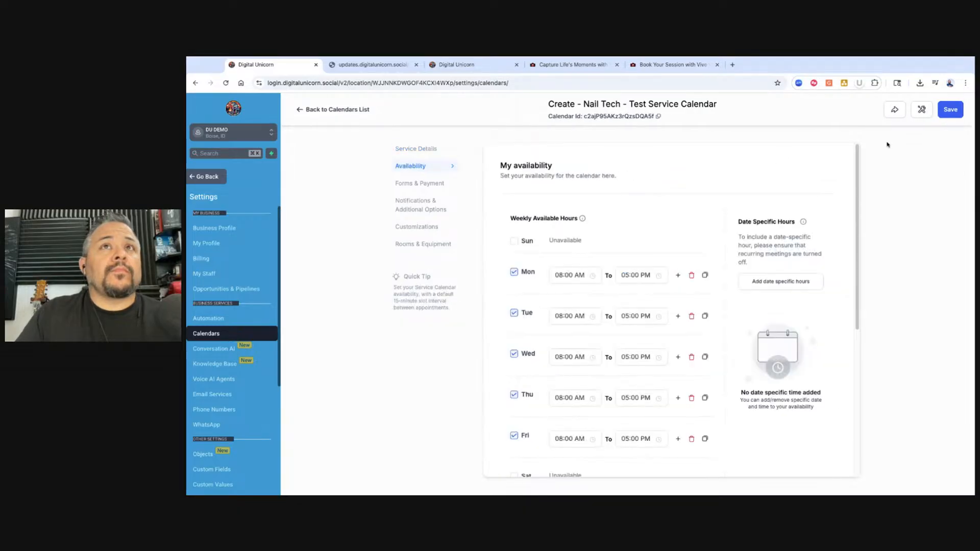
left_click(319, 112)
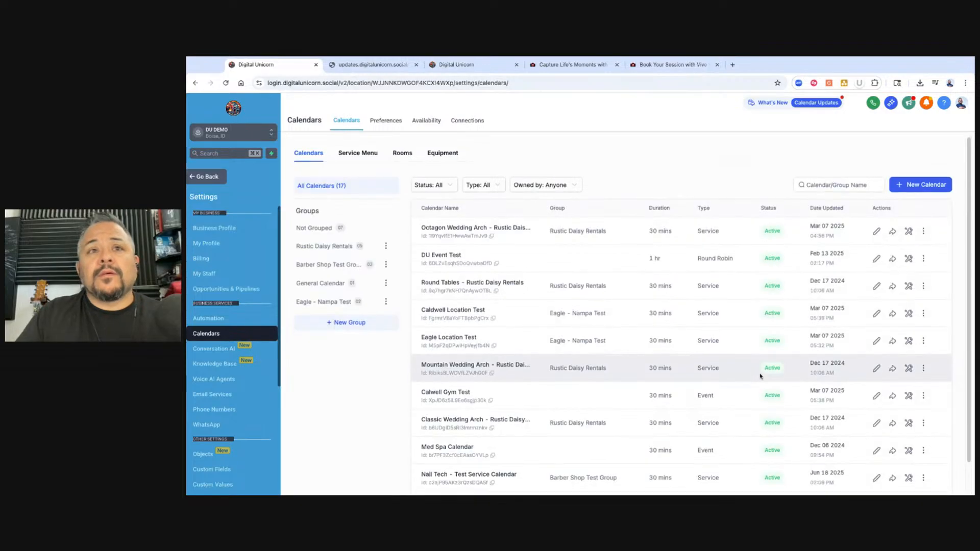
Duplicate Barber Shop - Test Service Calendar from the second page of the calendars list
scroll(759, 377, "down", 1)
left_click(902, 468)
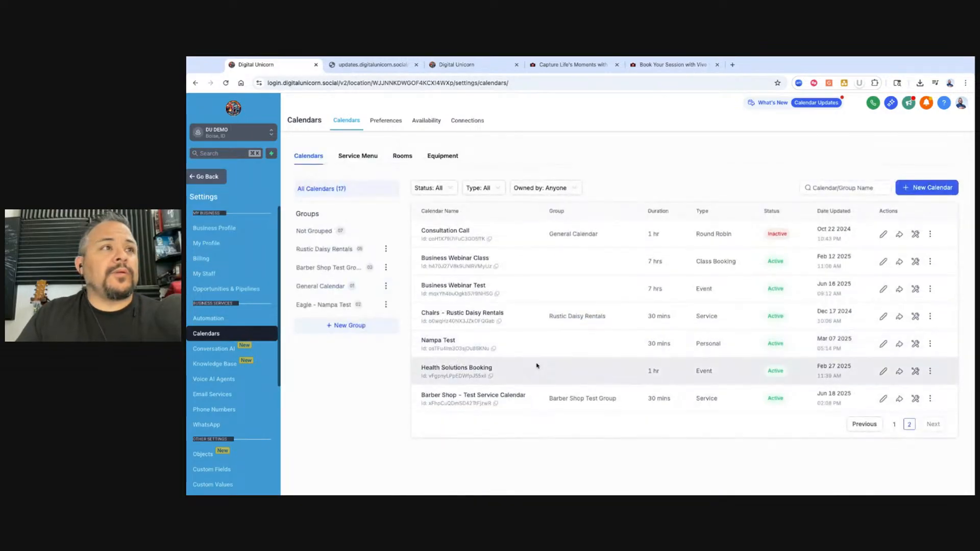
left_click(930, 398)
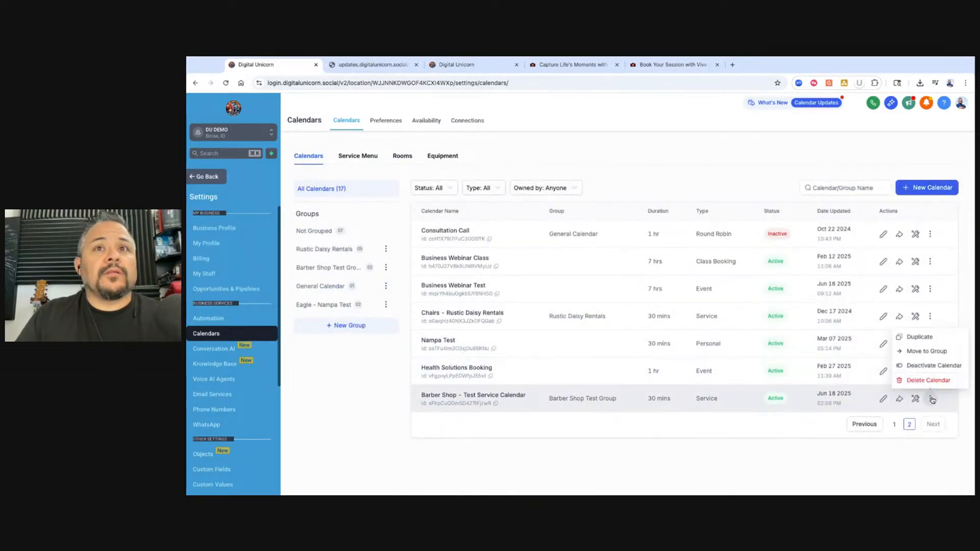
left_click(916, 337)
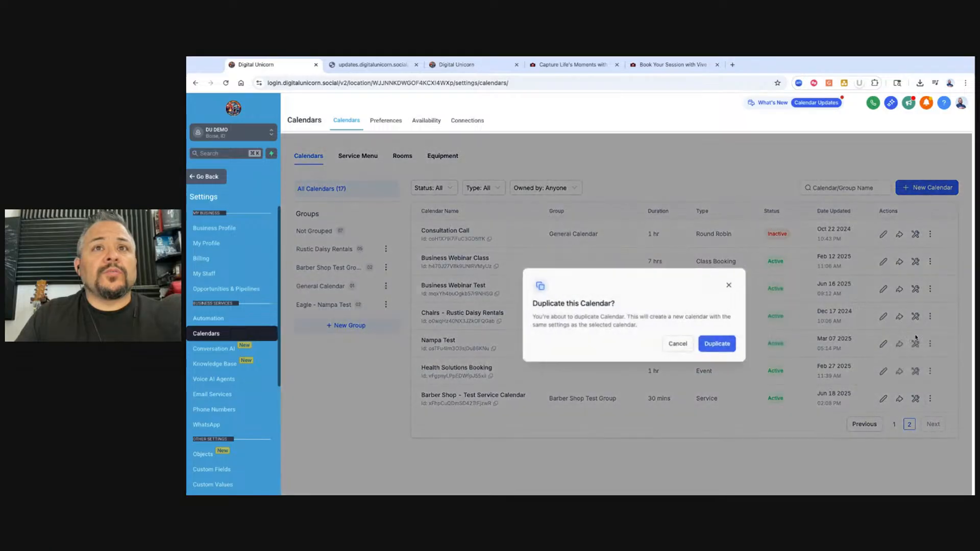
left_click(698, 343)
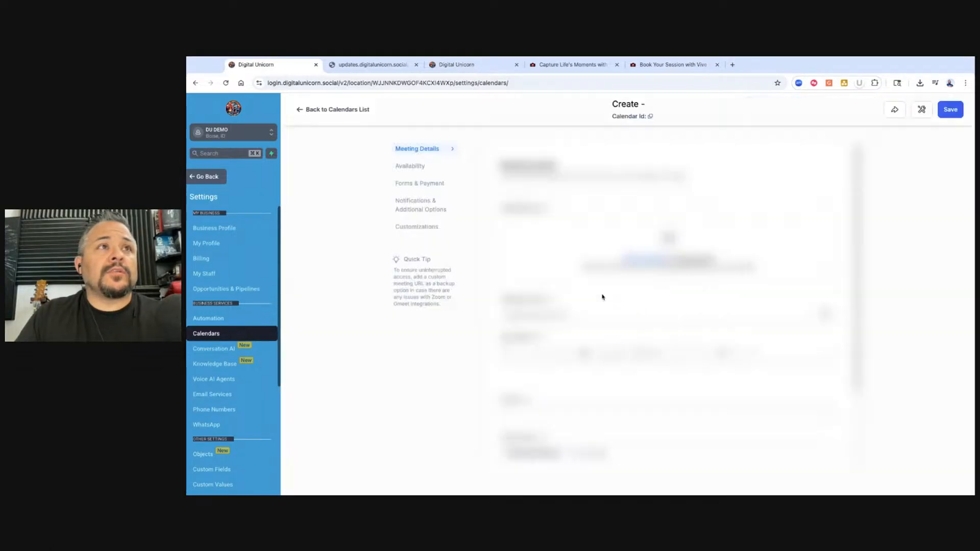
Rename the duplicated service "Facial and Waxing - Test Service Calendar"
left_click_drag(563, 314, 504, 315)
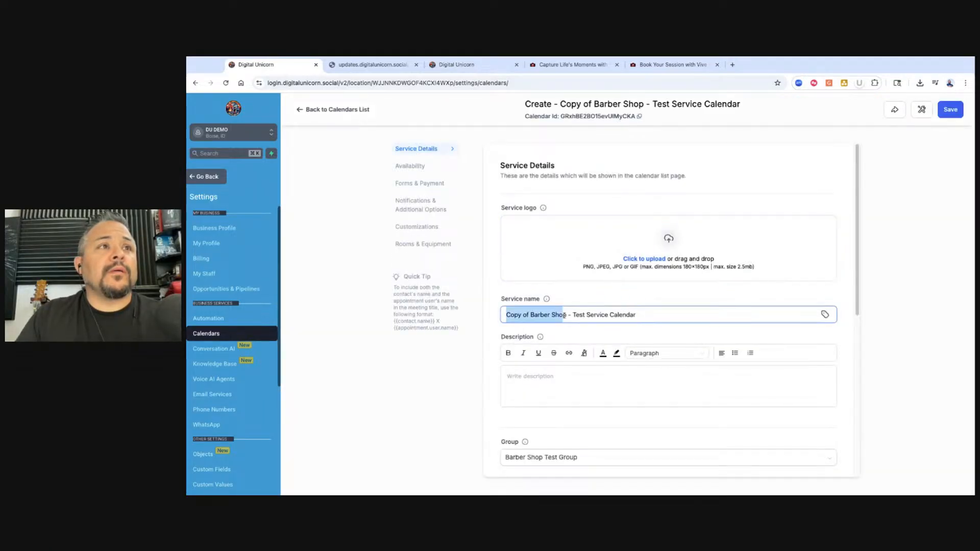
type("Facial and")
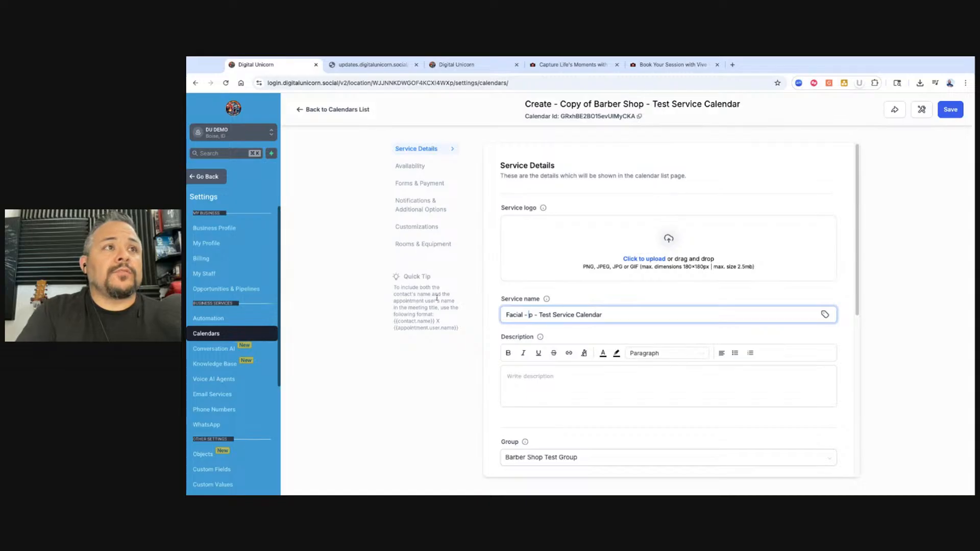
type(" Waxing")
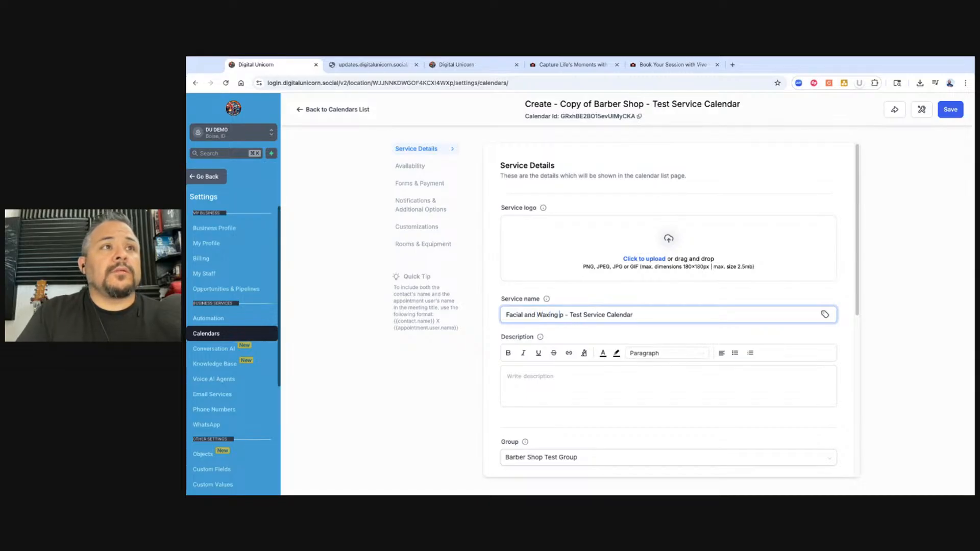
Set the duplicated calendar's custom URL to facial-and-waxing-test-service-calendar and save the service details
scroll(558, 317, "down", 3)
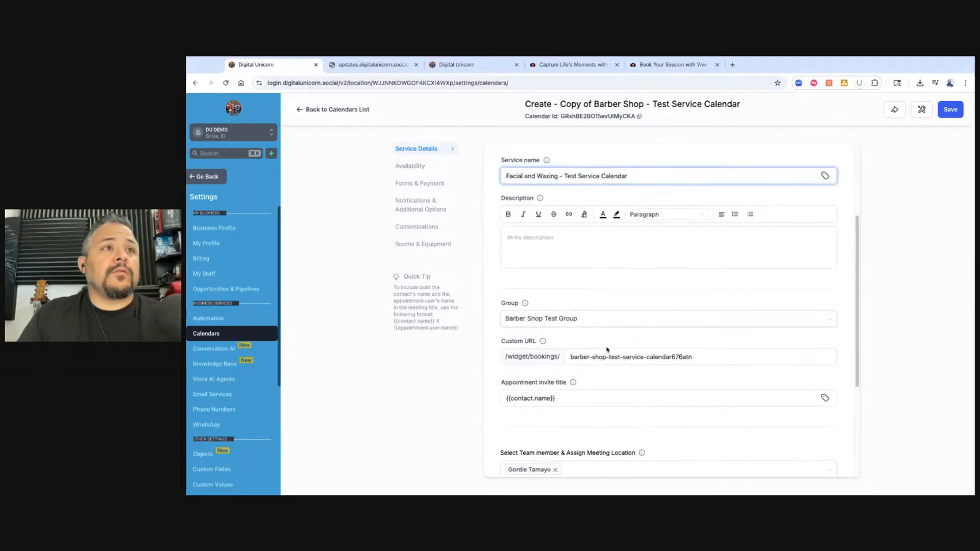
left_click(569, 356)
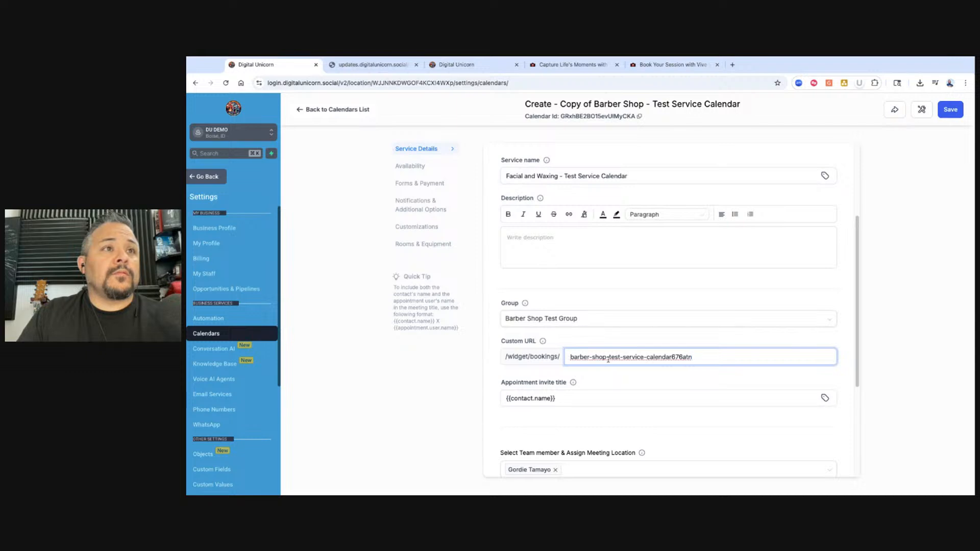
left_click(607, 359, "shift")
type("bf")
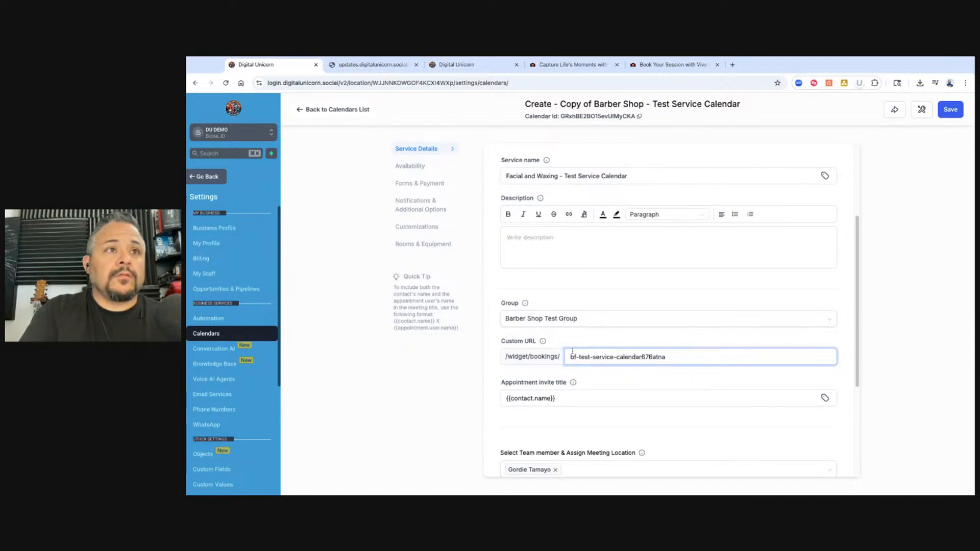
key("super+a")
key("Left")
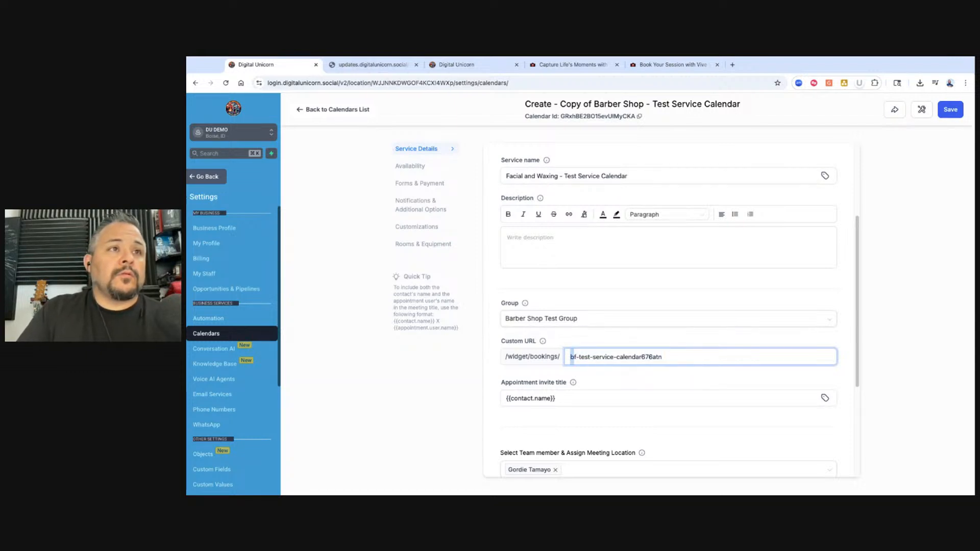
key("Delete")
type("acial-")
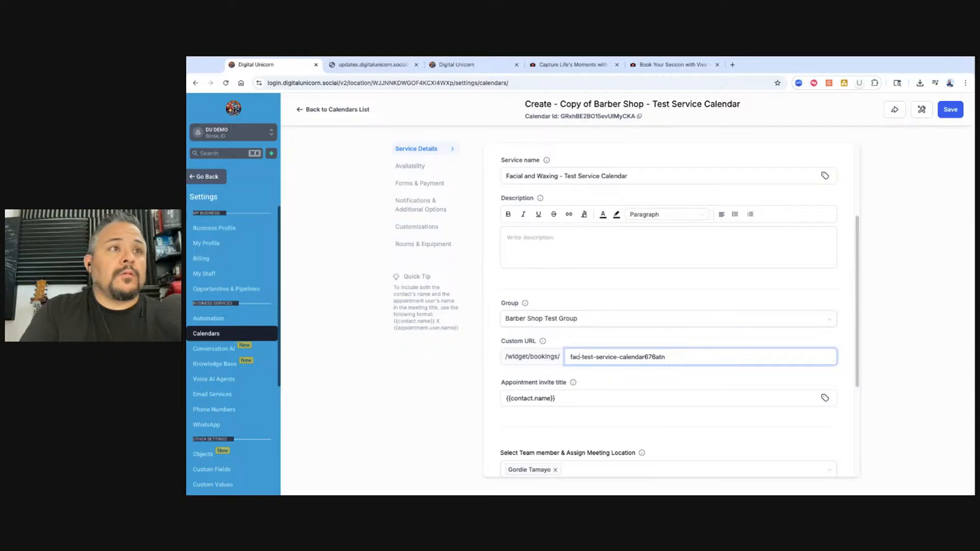
type("and-waxing")
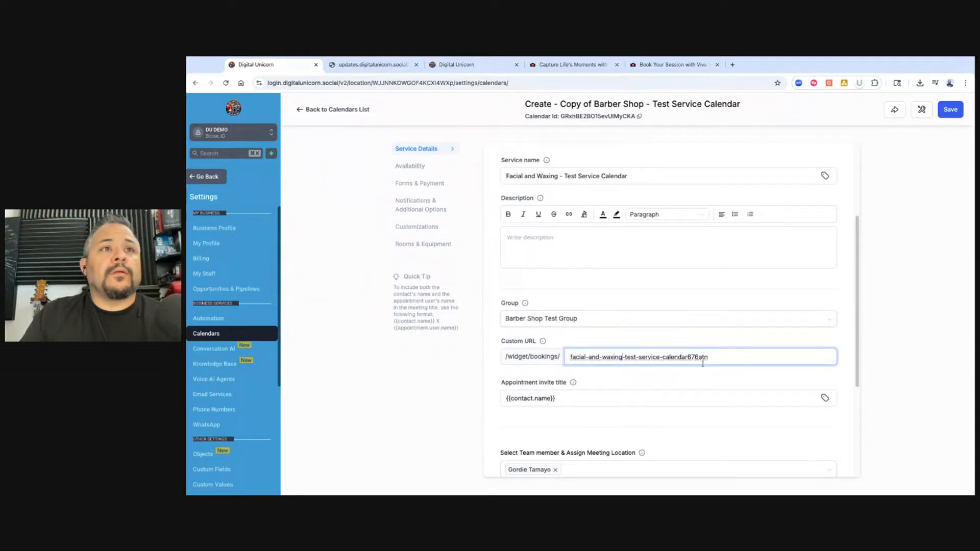
key("BackSpace")
key("BackSpace")
key("BackSpace")
key("BackSpace")
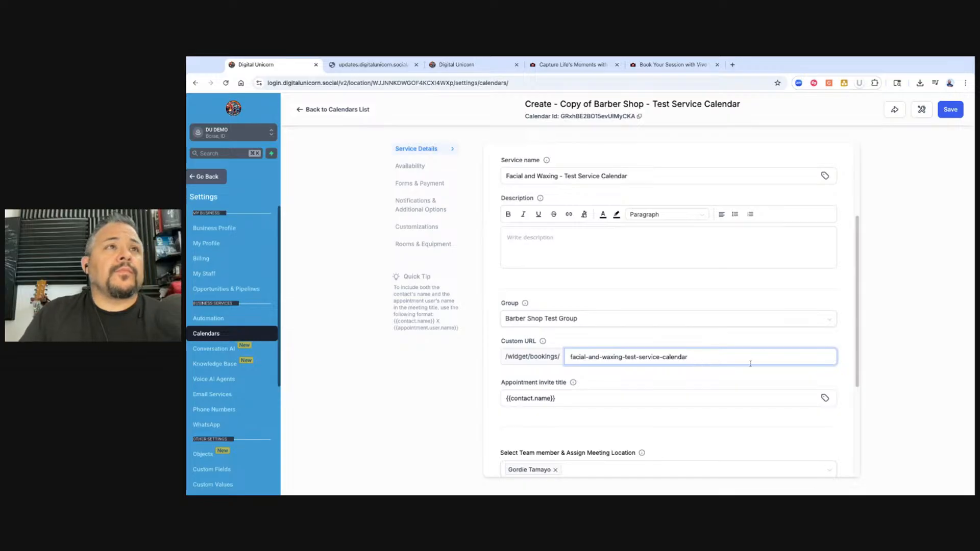
scroll(714, 367, "down", 4)
scroll(750, 393, "up", 1)
left_click(952, 116)
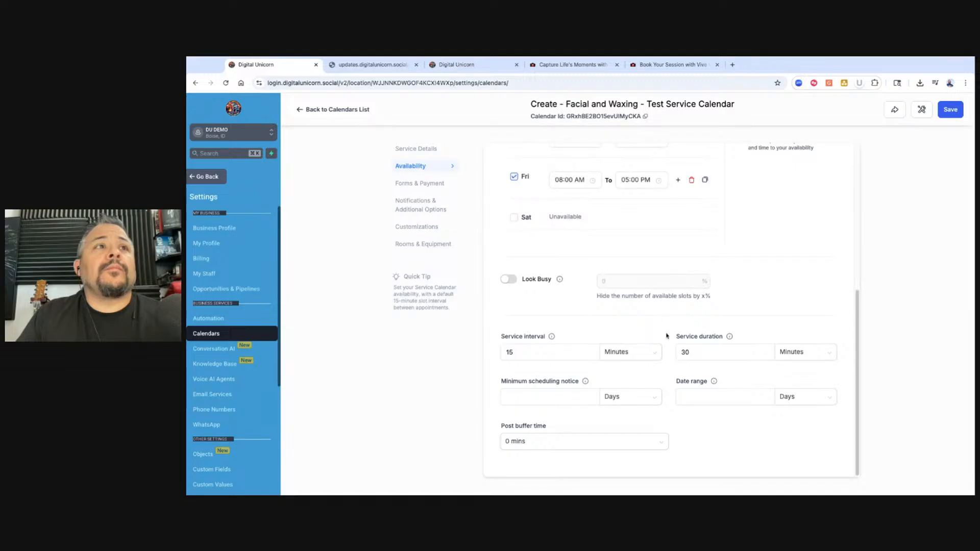
Review the team member and group assigned to the Facial and Waxing service, keep Barber Shop Test Group, and return to the calendars list
left_click(416, 149)
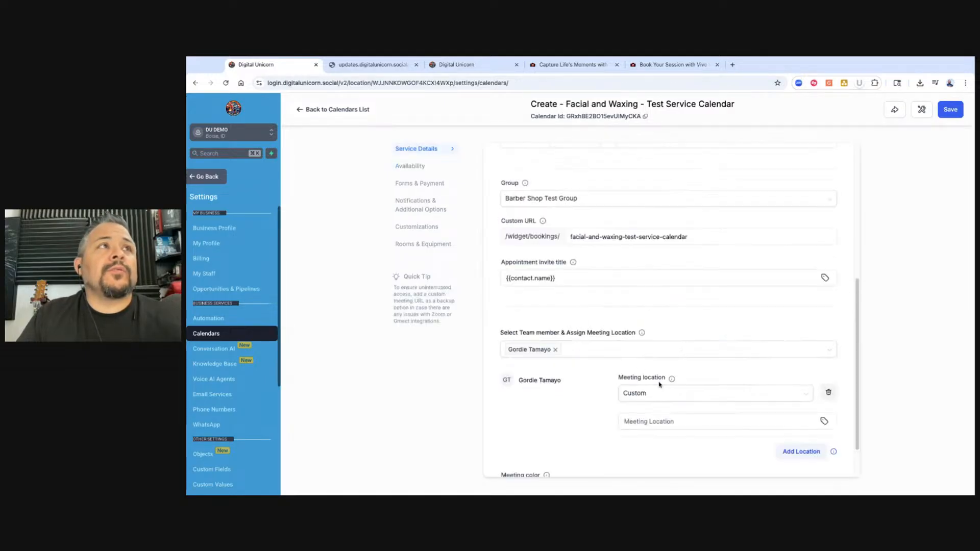
scroll(561, 306, "down", 1)
left_click(527, 231)
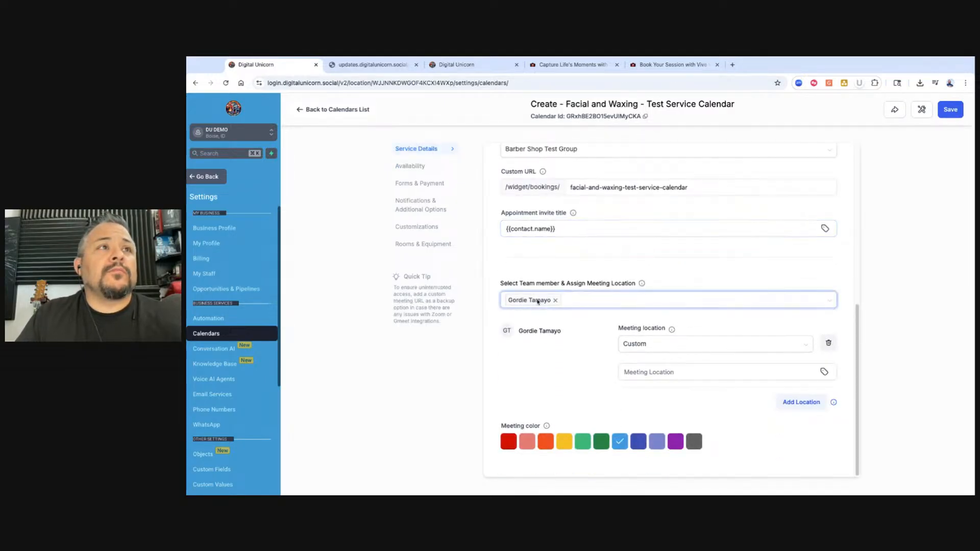
scroll(576, 325, "up", 2)
scroll(564, 291, "down", 1)
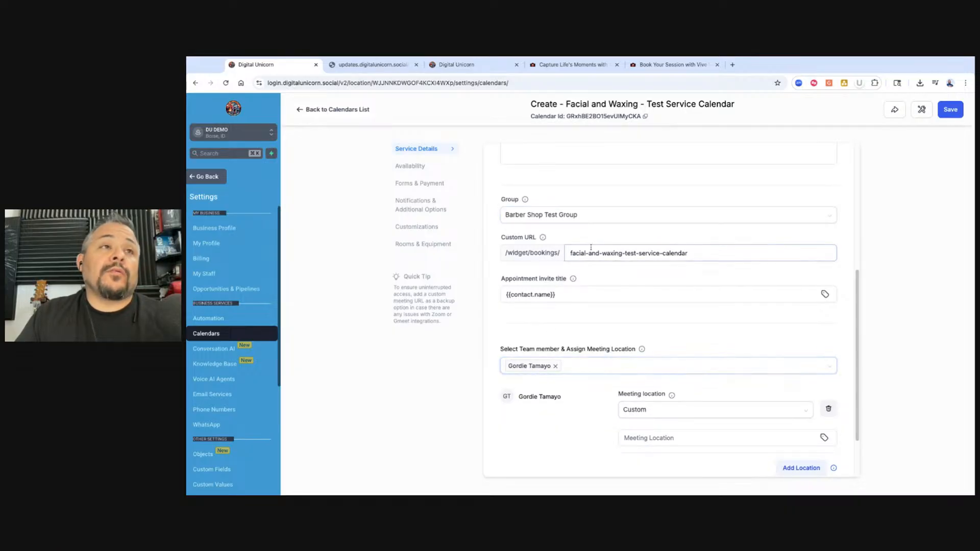
left_click(585, 215)
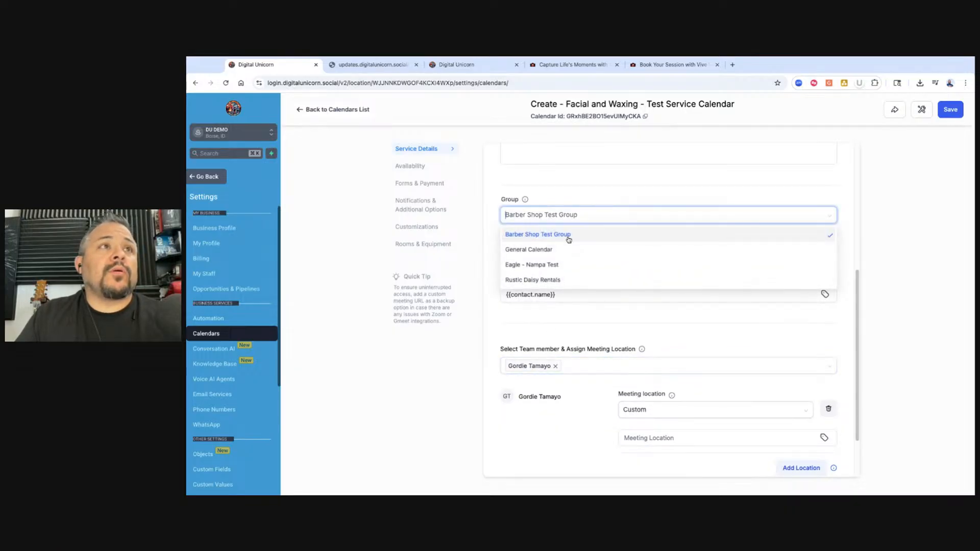
left_click(904, 204)
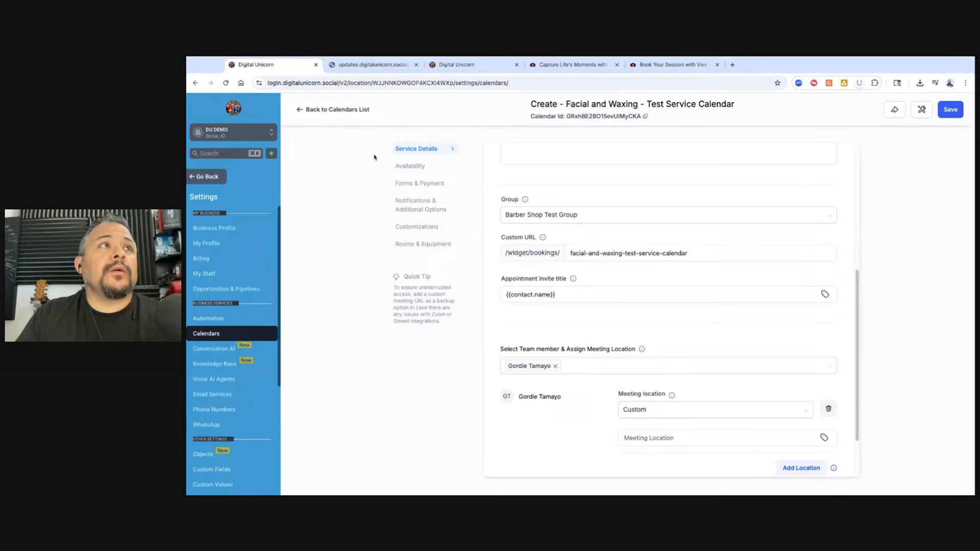
left_click(326, 108)
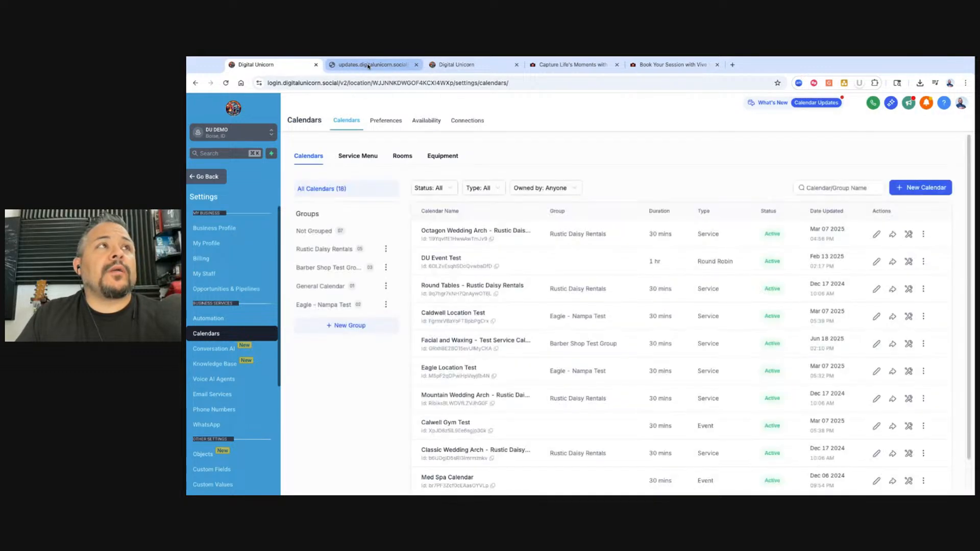
Go to the service menu list and reload the public Barber Shop - Test Service Menu page to check its services
left_click(357, 156)
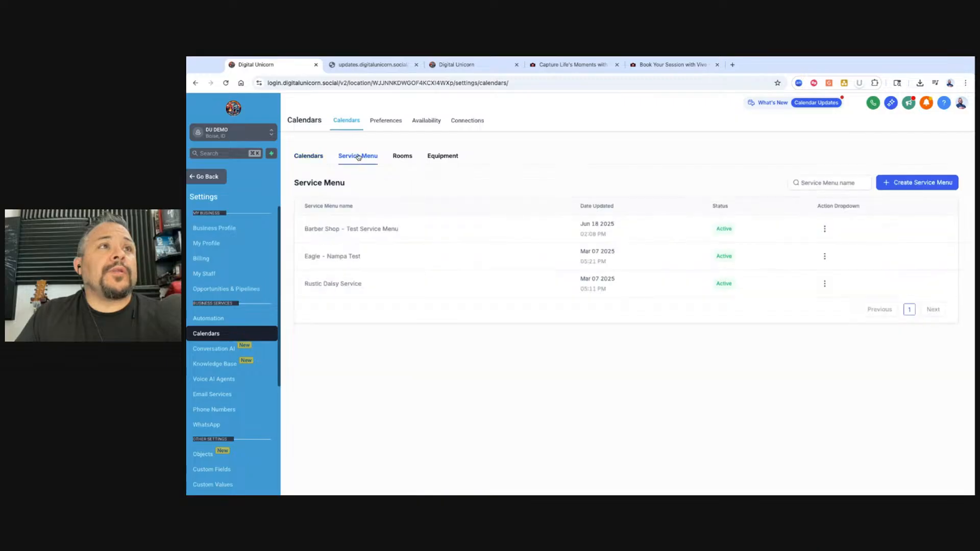
left_click(824, 229)
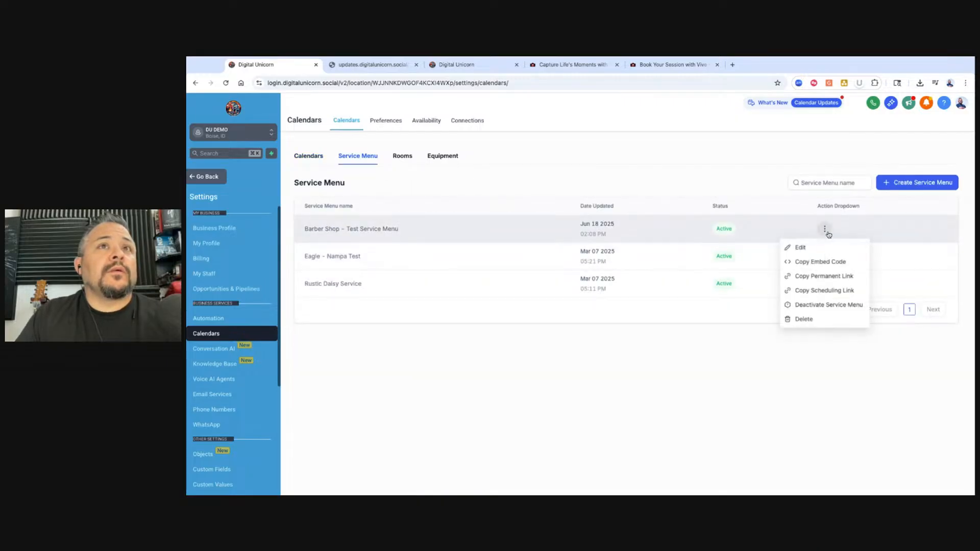
left_click(366, 65)
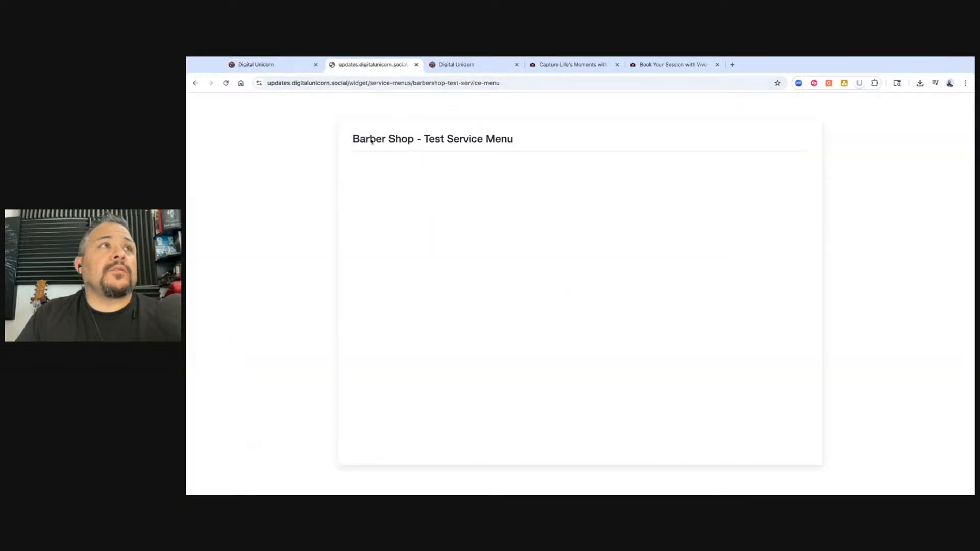
left_click(226, 83)
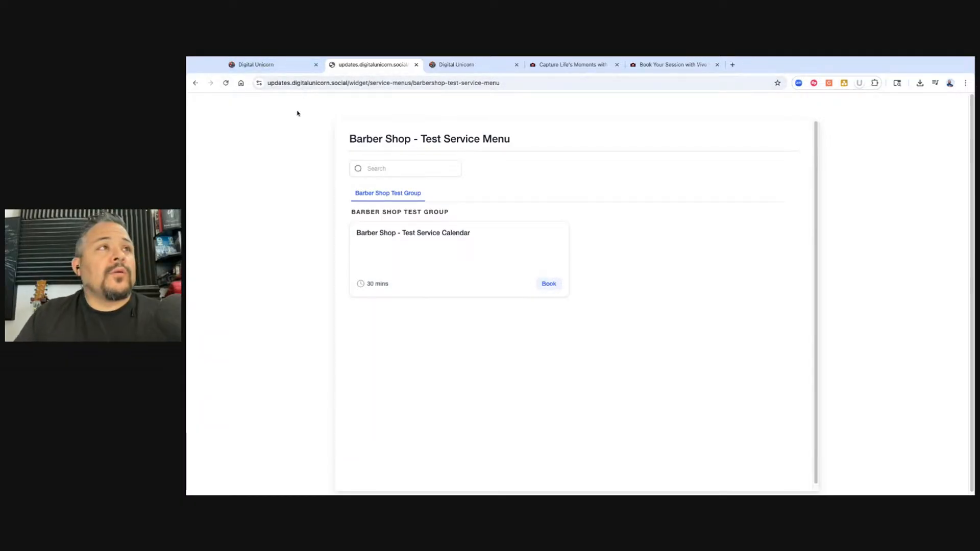
Add the Nail Tech and Facial and Waxing calendars to the services of Barber Shop - Test Service Menu and save it
left_click(260, 65)
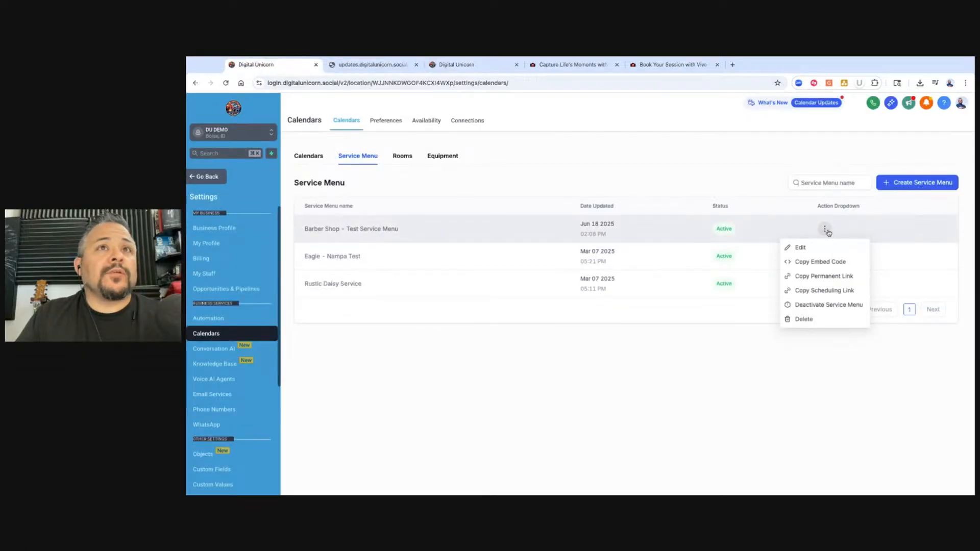
left_click(800, 247)
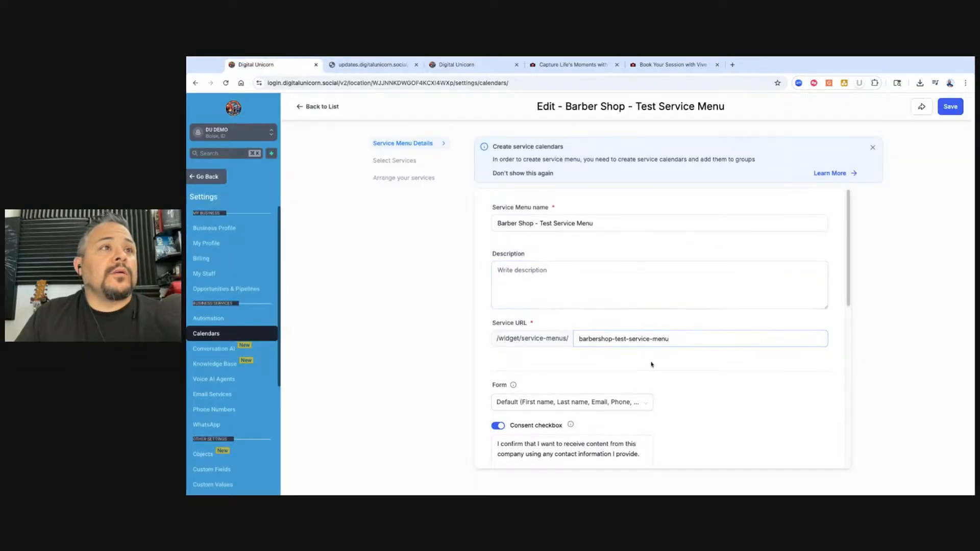
scroll(651, 364, "down", 1)
scroll(652, 345, "up", 1)
left_click(408, 160)
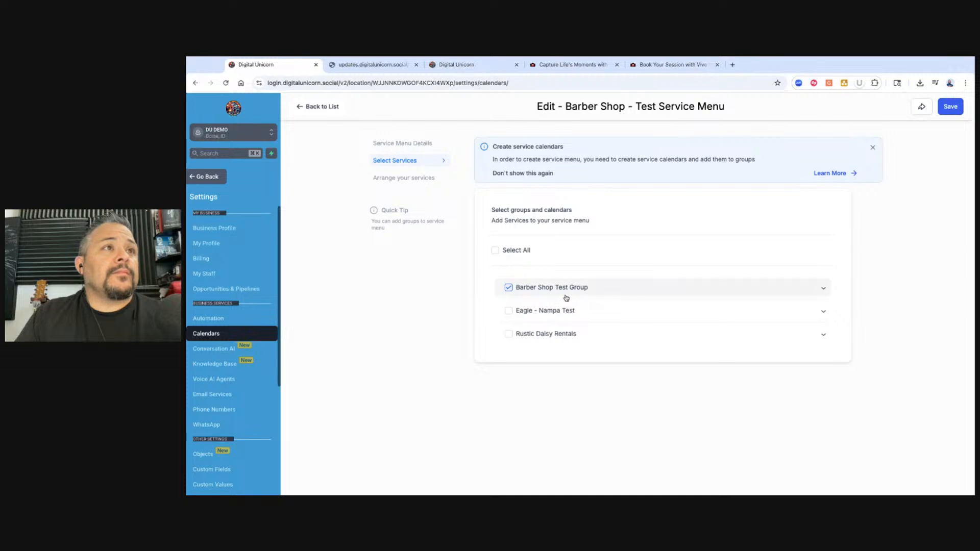
left_click(825, 289)
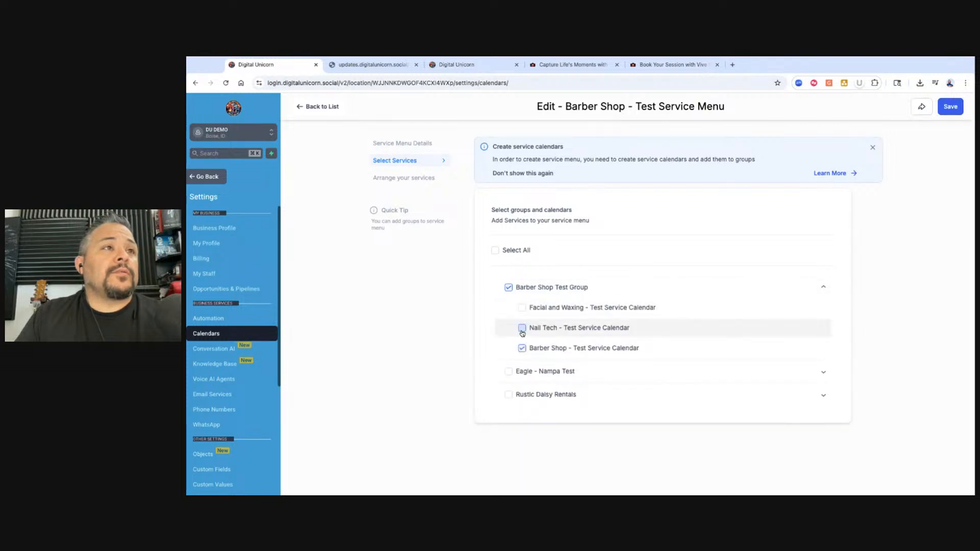
left_click(522, 329)
left_click(521, 307)
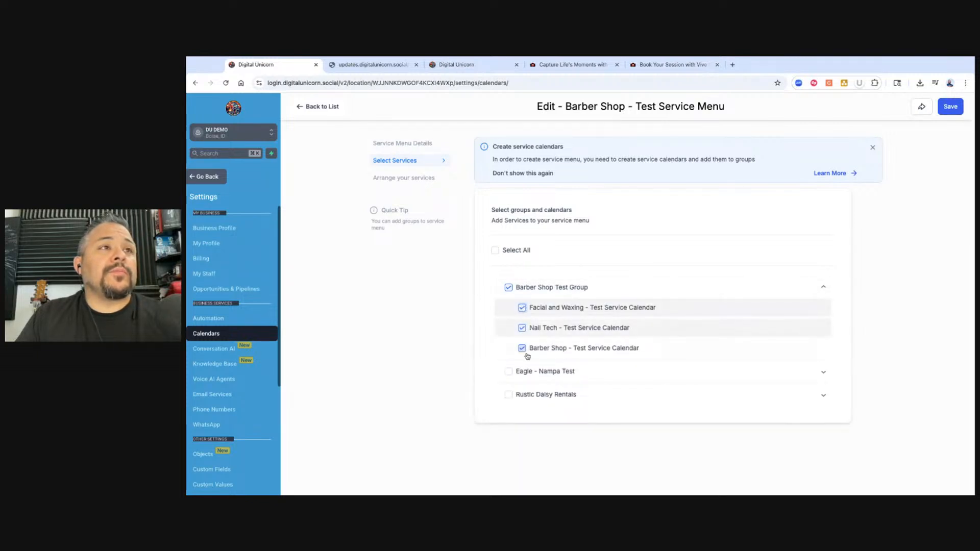
left_click(950, 107)
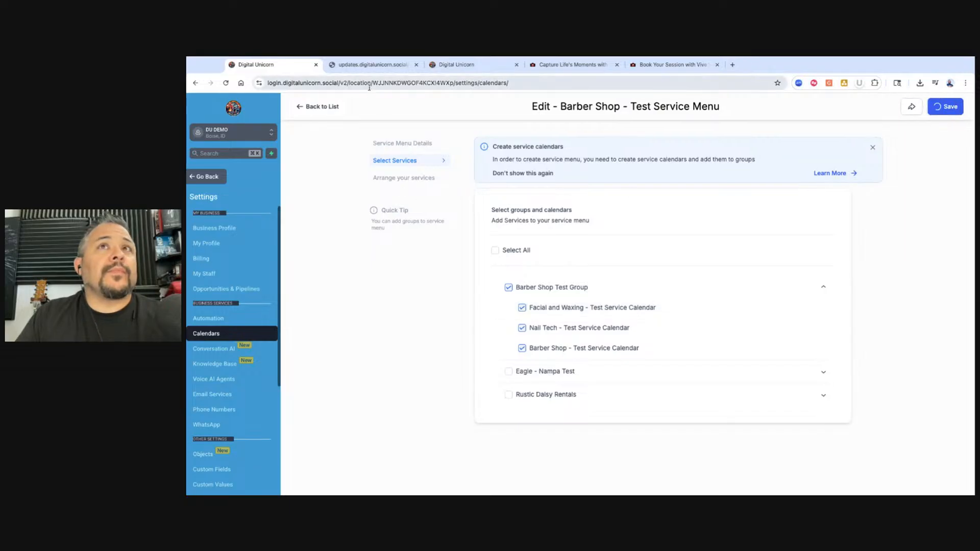
Reload the public service menu page to review its booking options, leave the menu editor for the list, and view the public page again
left_click(372, 65)
left_click(226, 82)
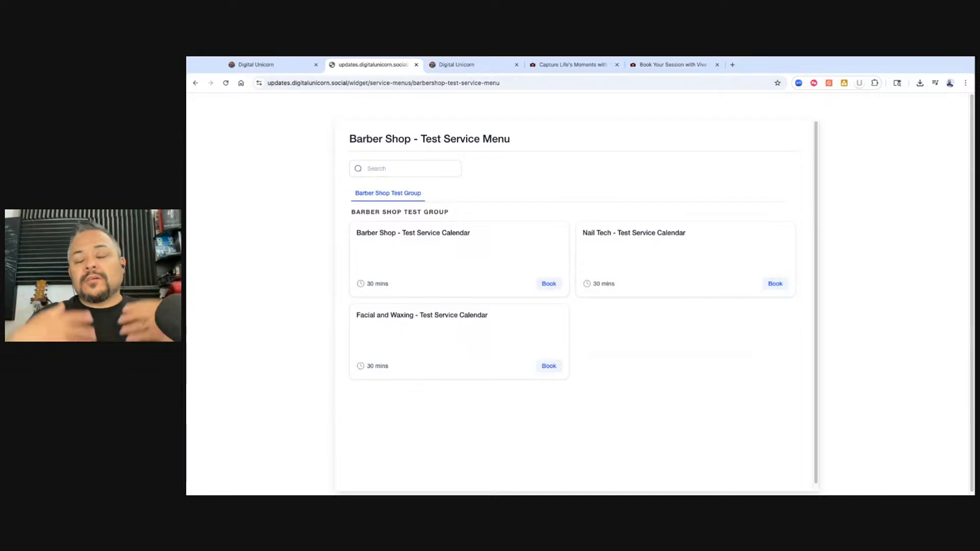
left_click(251, 68)
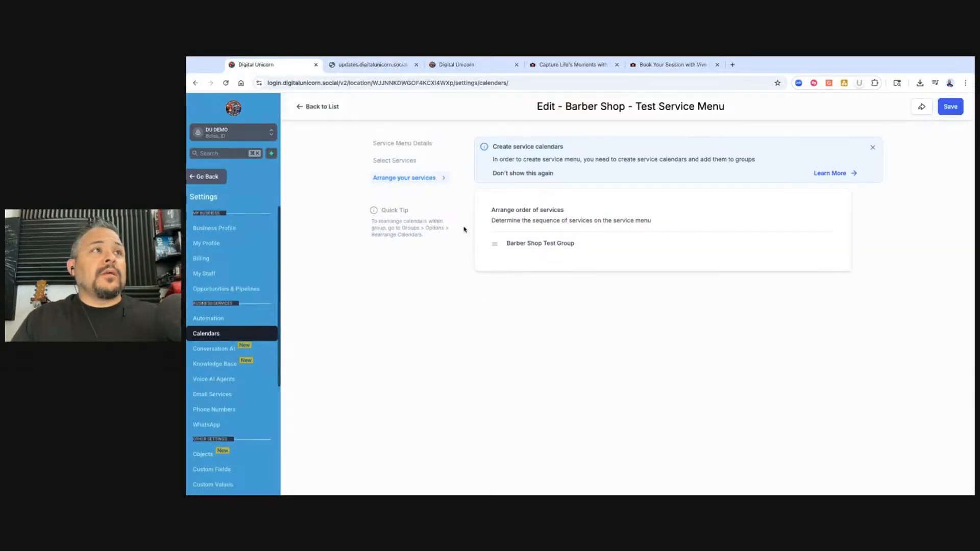
left_click(401, 143)
left_click(313, 108)
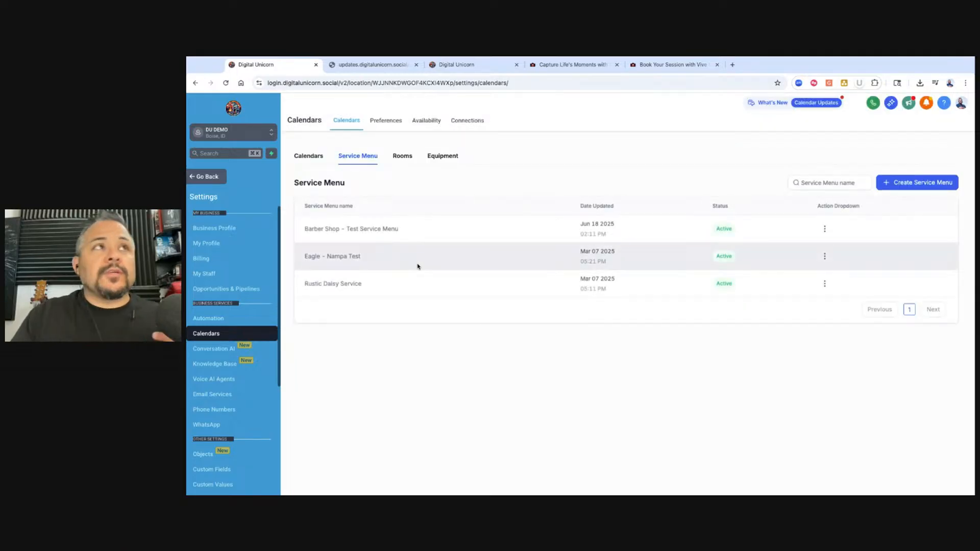
left_click(363, 65)
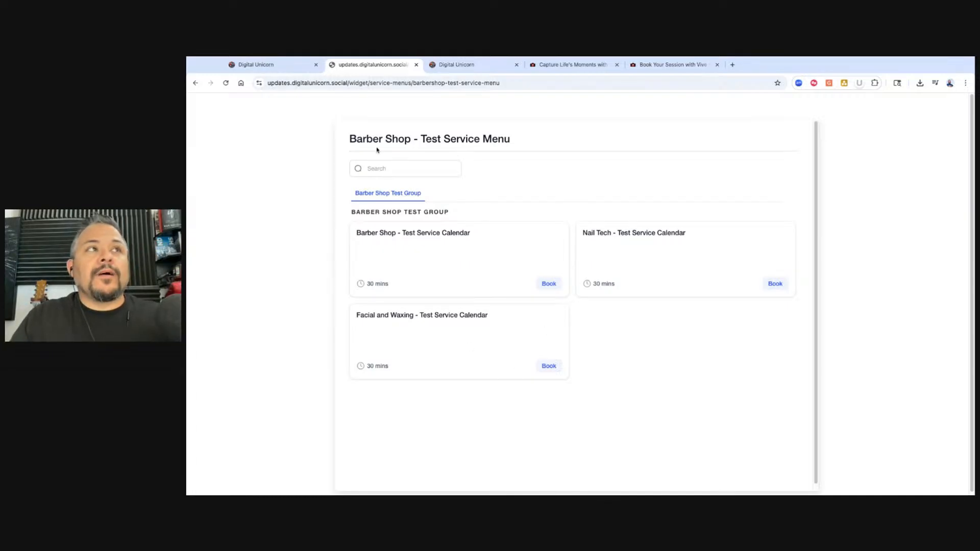
Open the Barber Shop - Test Service Calendar for editing and review its team member and meeting location settings
left_click(275, 64)
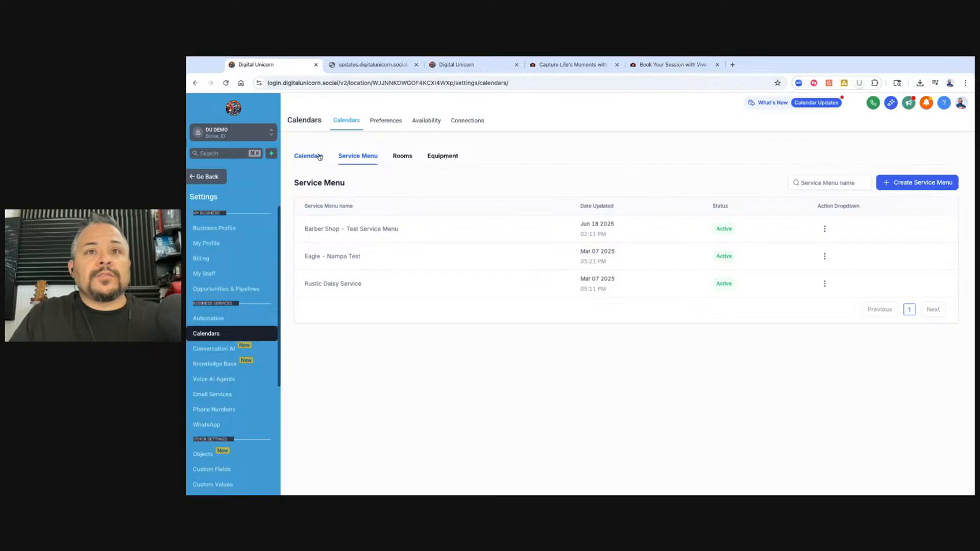
left_click(320, 157)
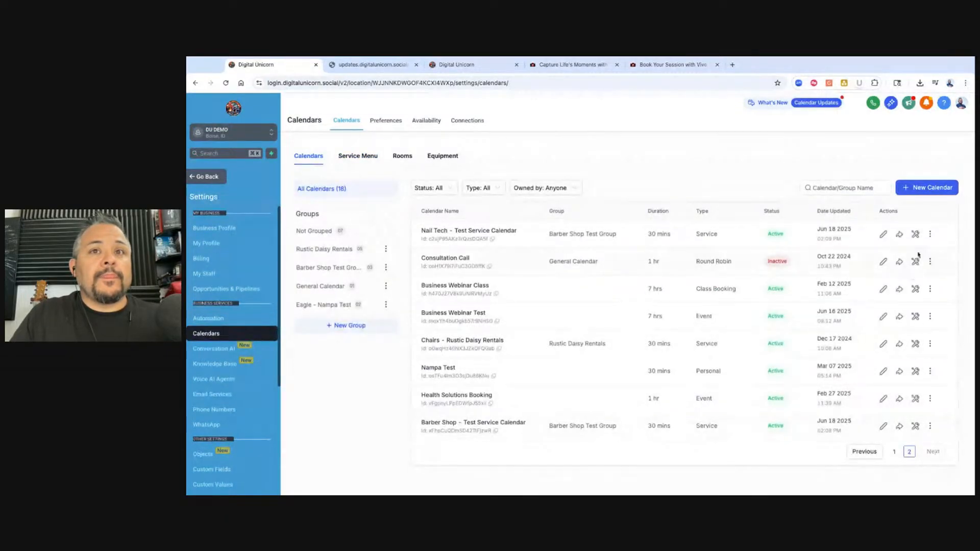
left_click(882, 426)
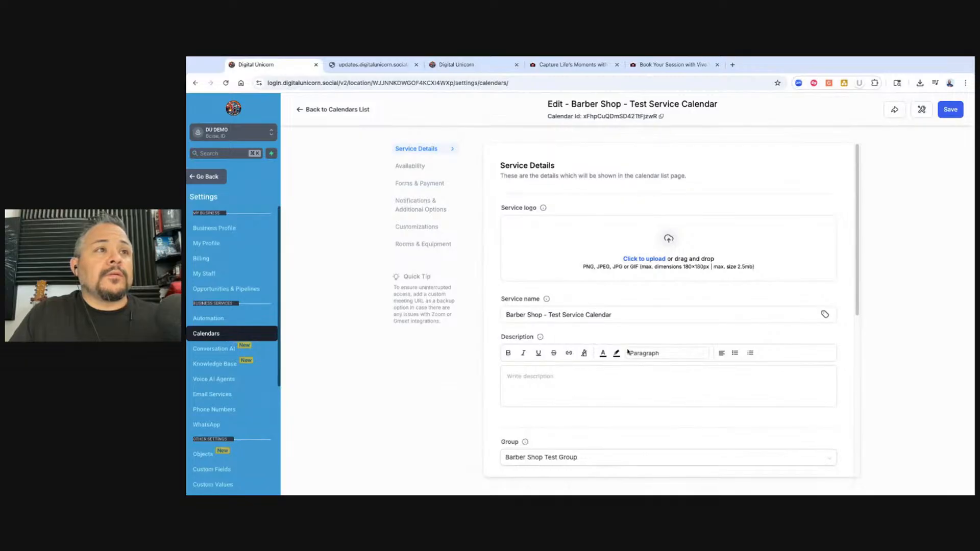
scroll(635, 354, "down", 5)
scroll(583, 236, "down", 1)
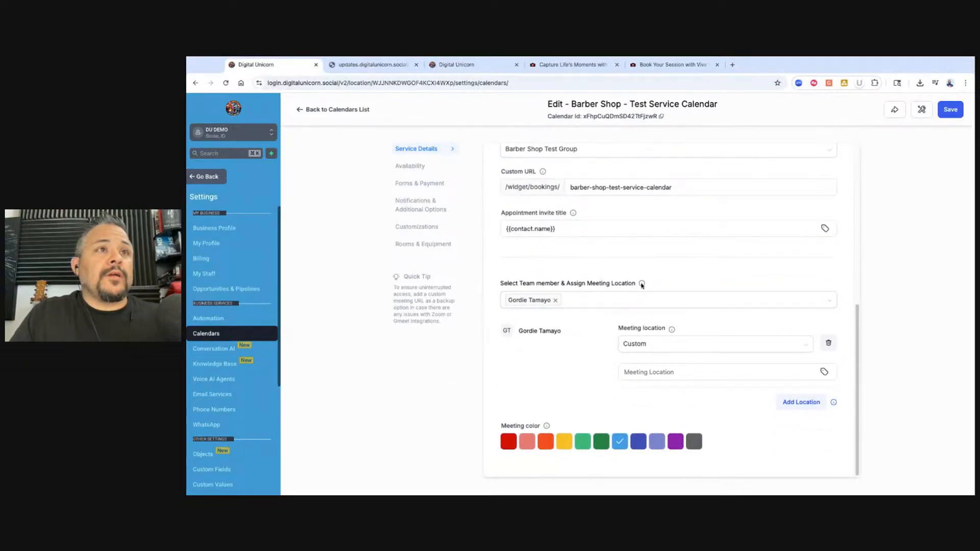
mouse_move(641, 285)
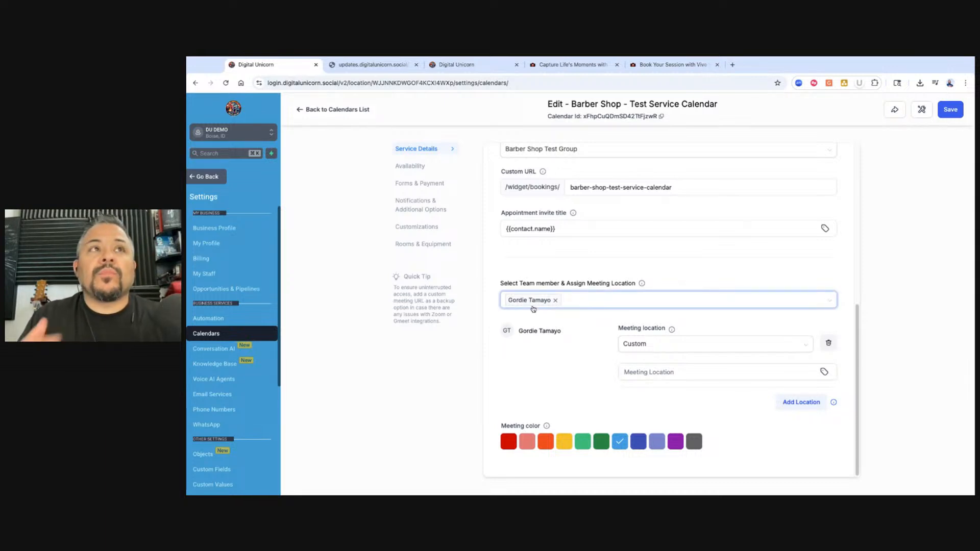
Compare the public barber shop service menu with the Vive Vida Media booking page, and choose the Barber Shop service for booking
left_click(370, 64)
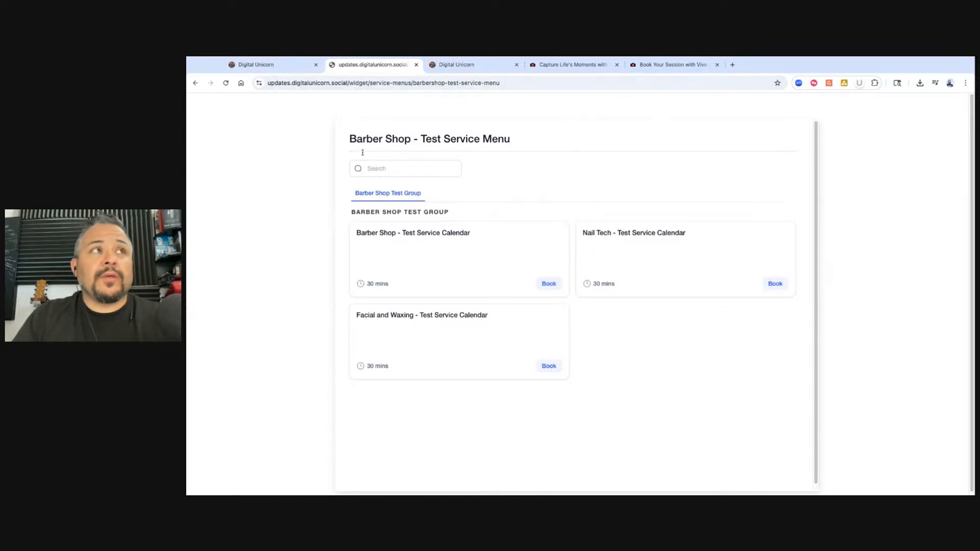
left_click(671, 64)
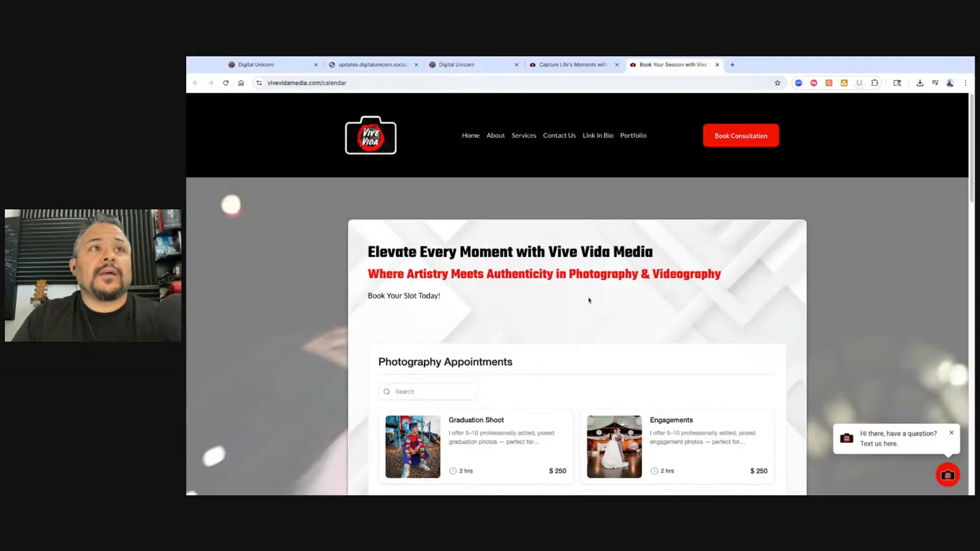
scroll(584, 329, "down", 3)
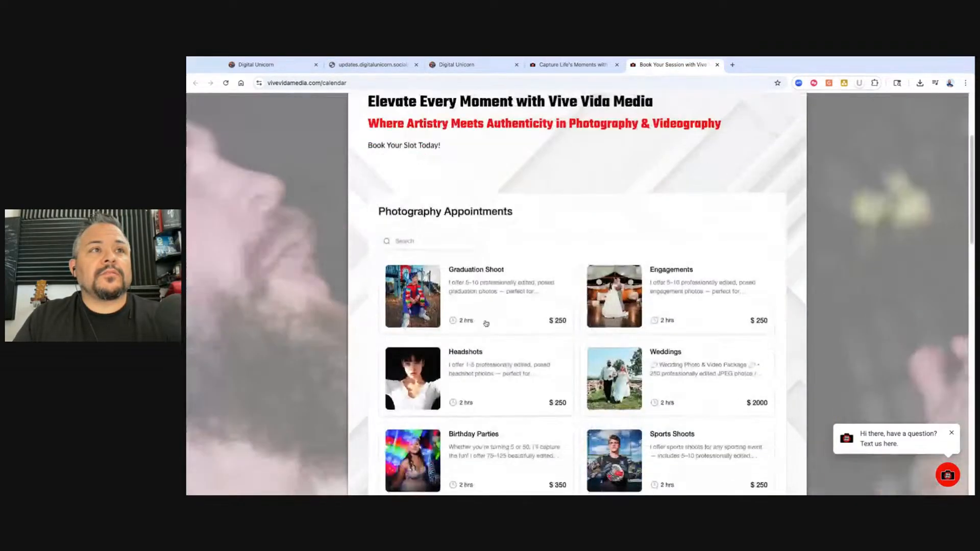
scroll(433, 306, "down", 3)
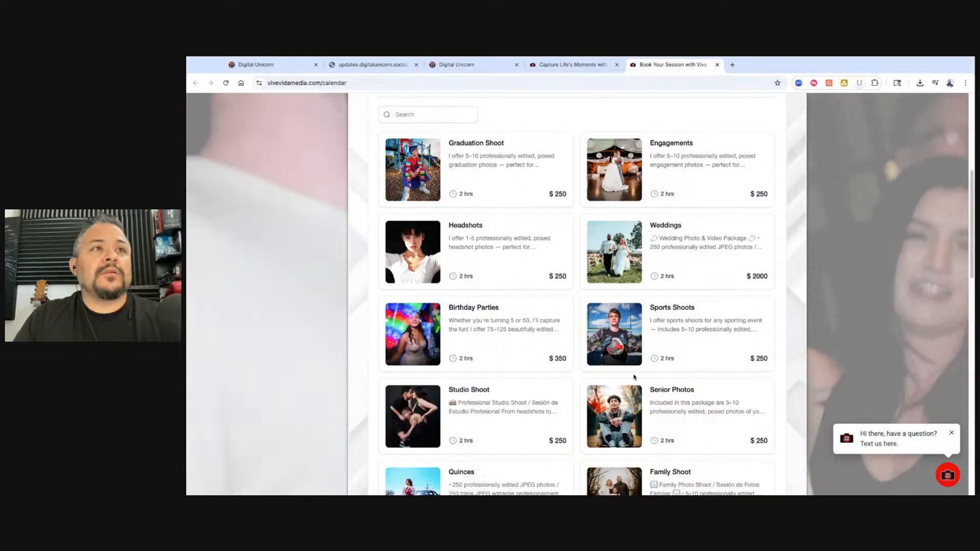
scroll(632, 376, "down", 3)
left_click(372, 65)
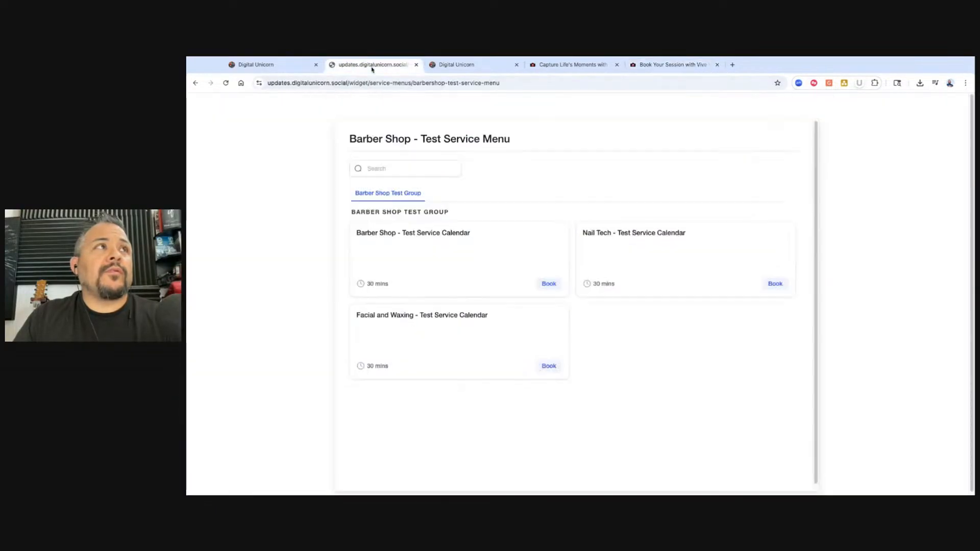
left_click(540, 285)
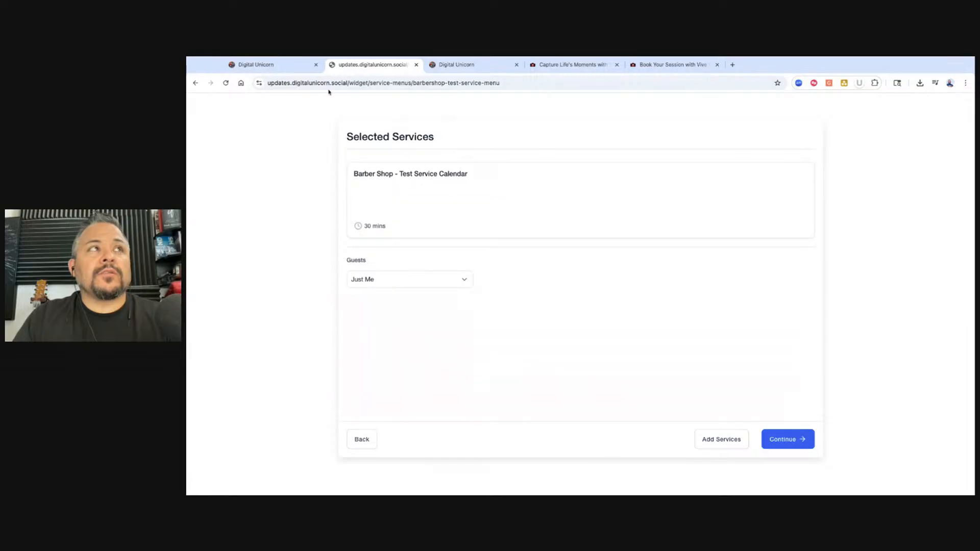
Check the Barber Shop calendar's rooms and equipment, and open its customizations to view the service cover image option
left_click(273, 65)
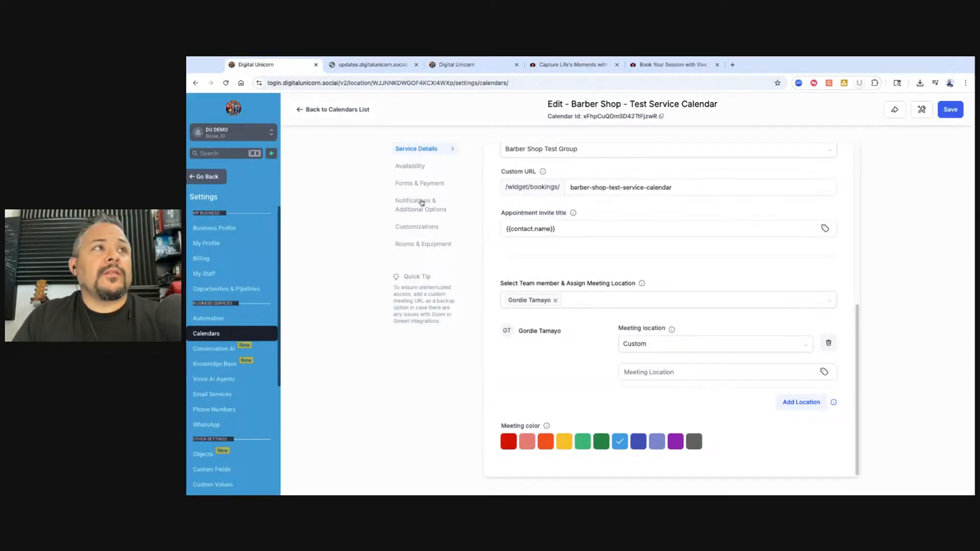
left_click(425, 246)
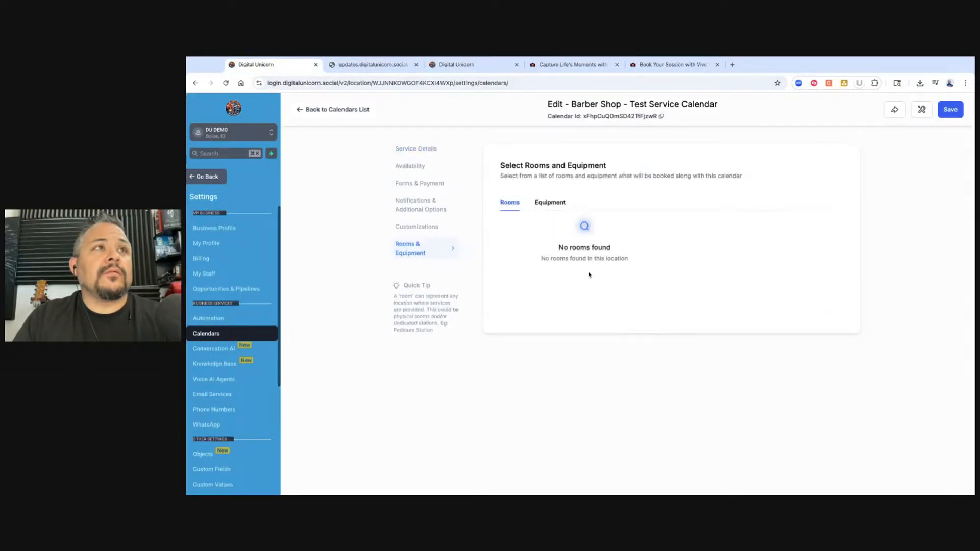
left_click(440, 229)
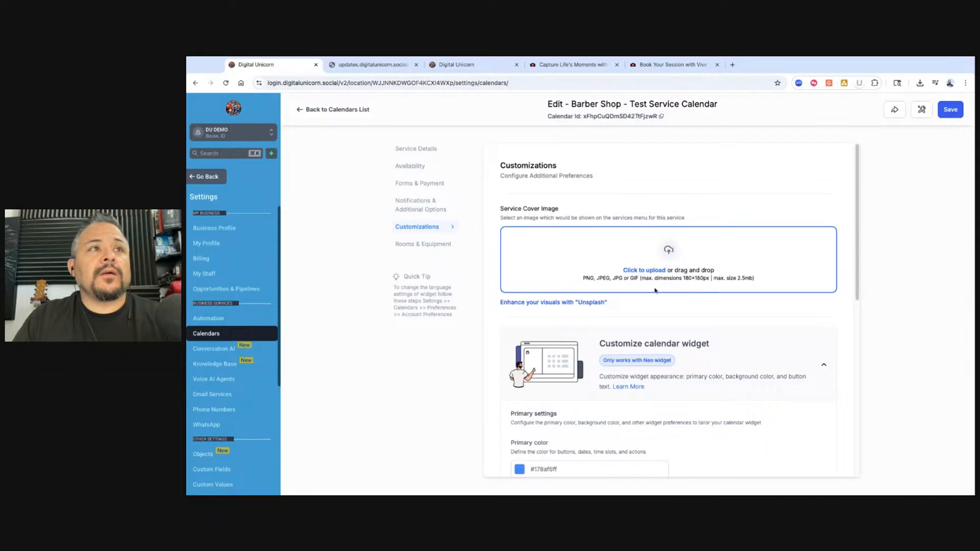
Compare the selected Barber Shop service with the image cards on the Vive Vida Media booking page, and return to the calendar's customizations
left_click(359, 65)
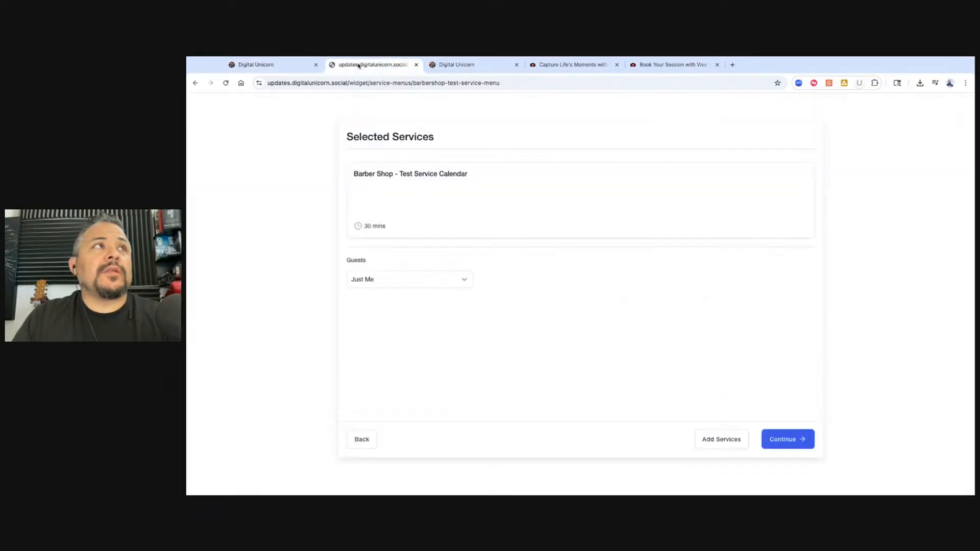
left_click(586, 65)
left_click(650, 64)
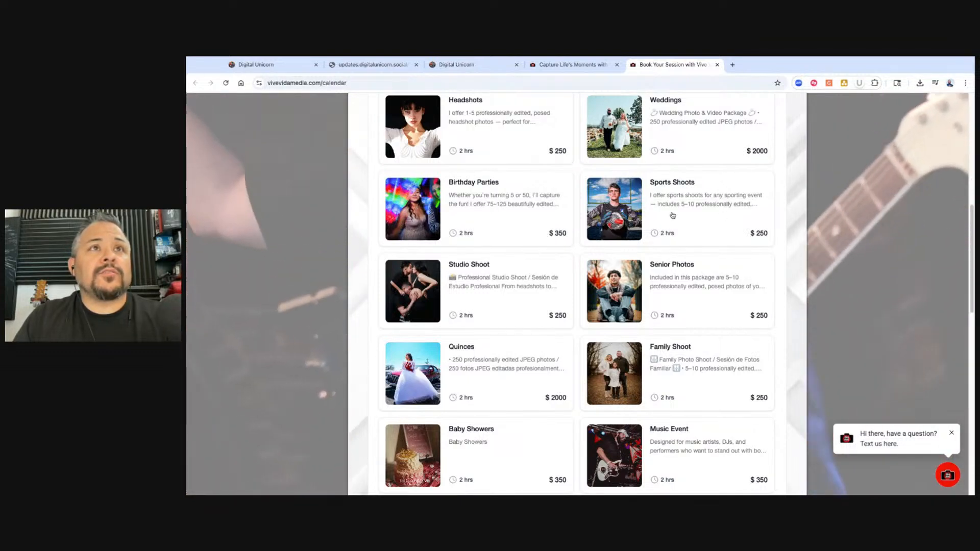
left_click(356, 66)
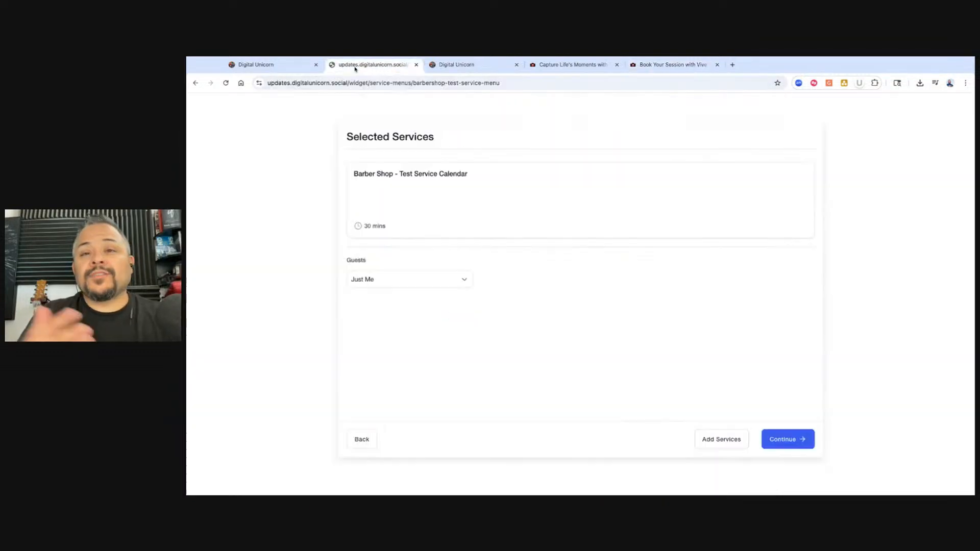
left_click(246, 65)
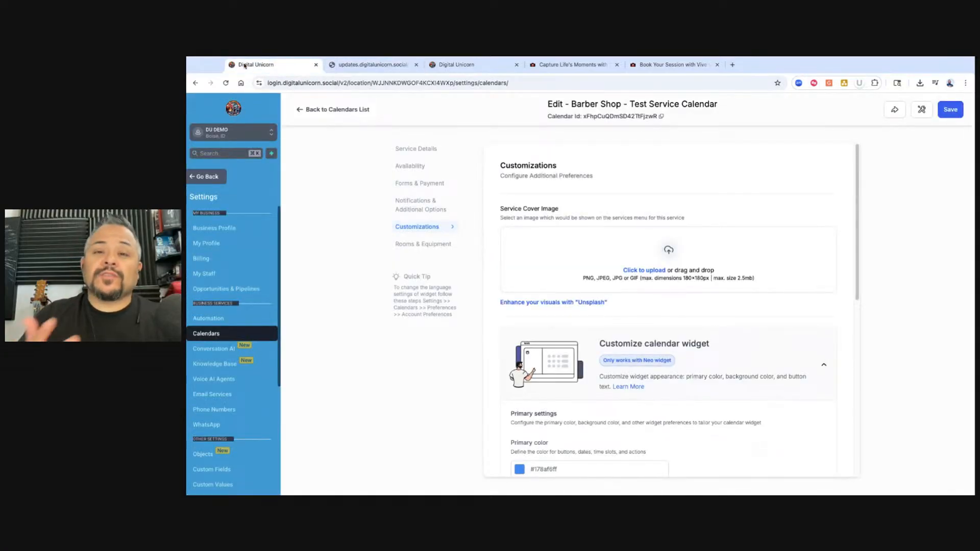